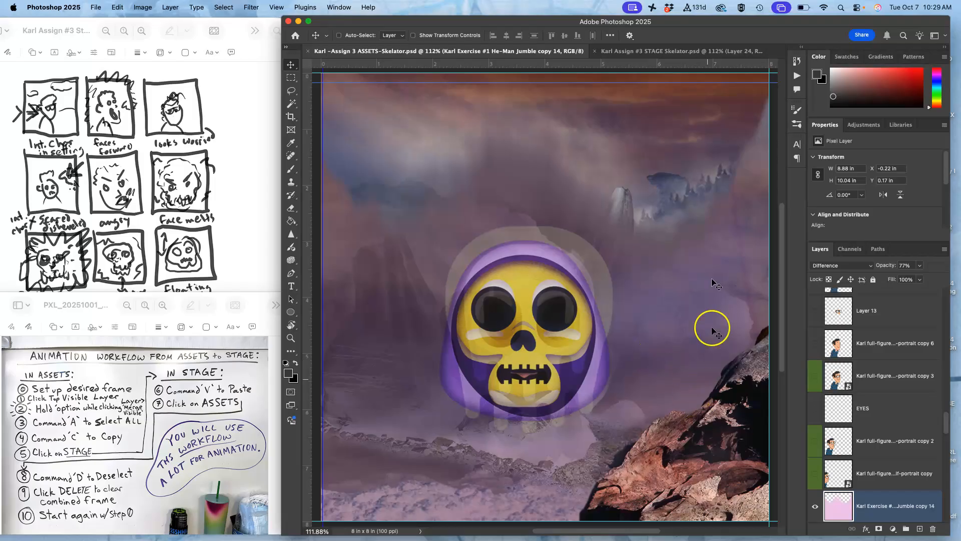
Duplicate Layer 15 copy 6, the faint skull, in the ASSETS document and hide the original layer
left_click(674, 50)
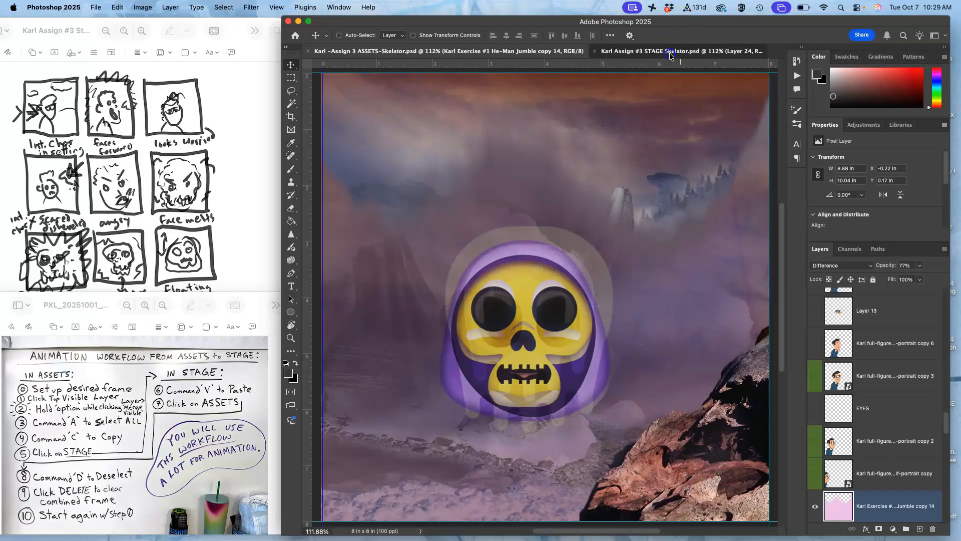
left_click(530, 51)
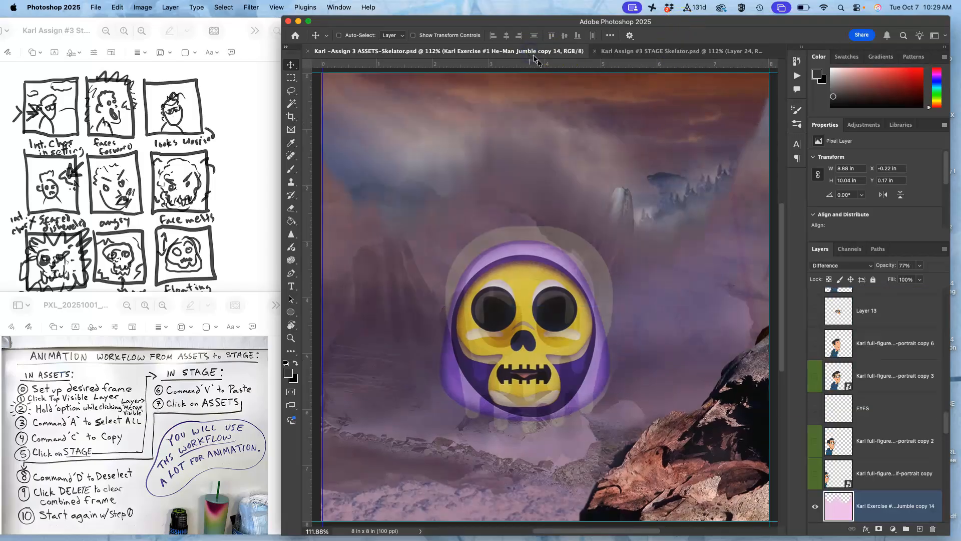
scroll(901, 478, "up", 5)
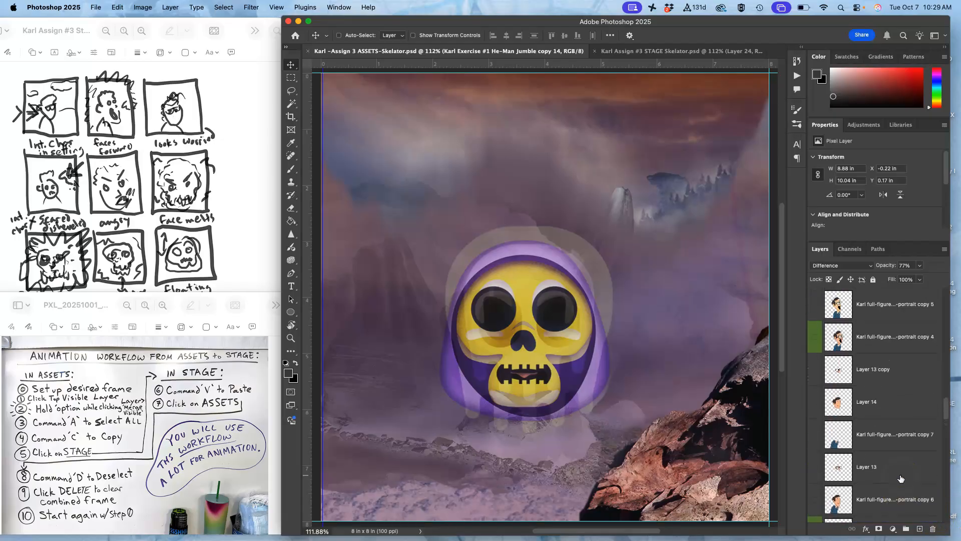
scroll(902, 478, "up", 10)
scroll(901, 478, "up", 2)
left_click(840, 362)
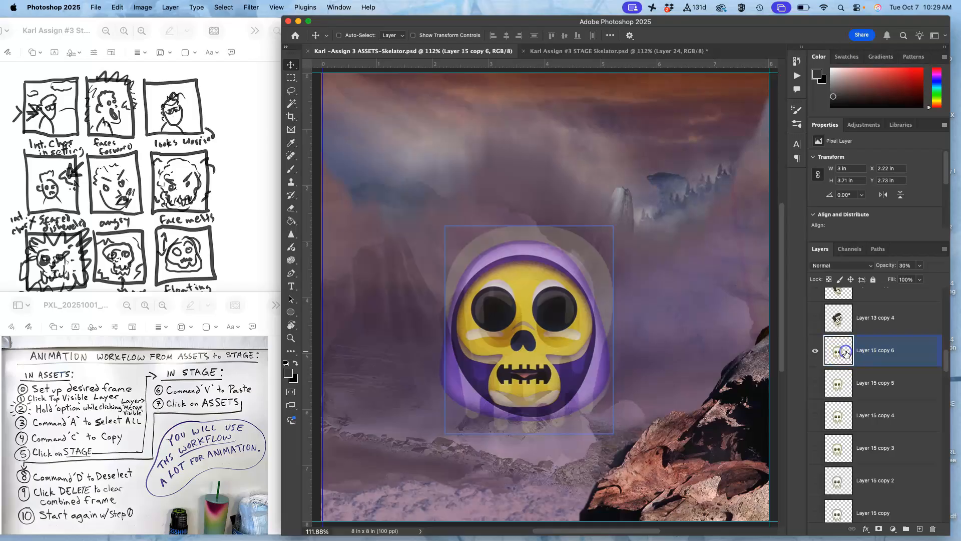
left_click(920, 266)
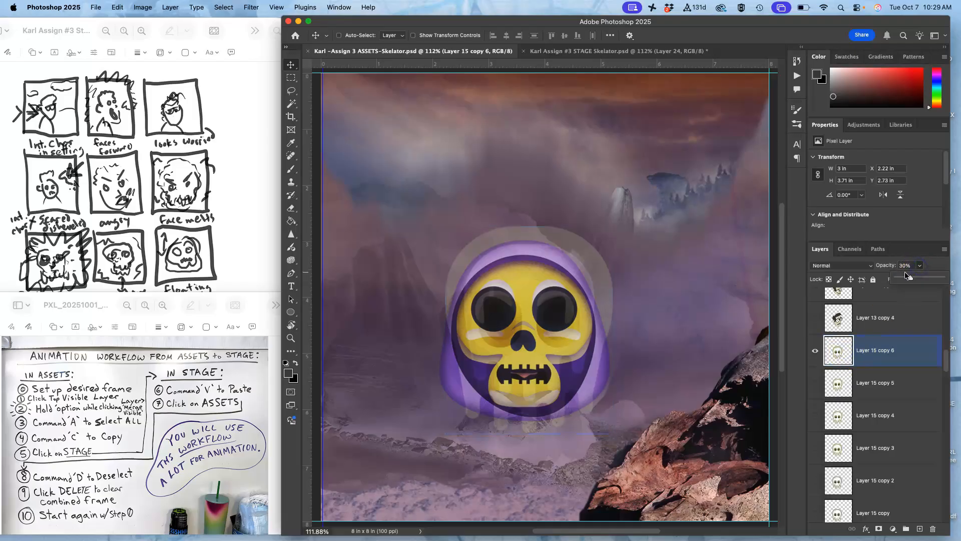
left_click(861, 349)
key("super+j")
left_click(815, 383)
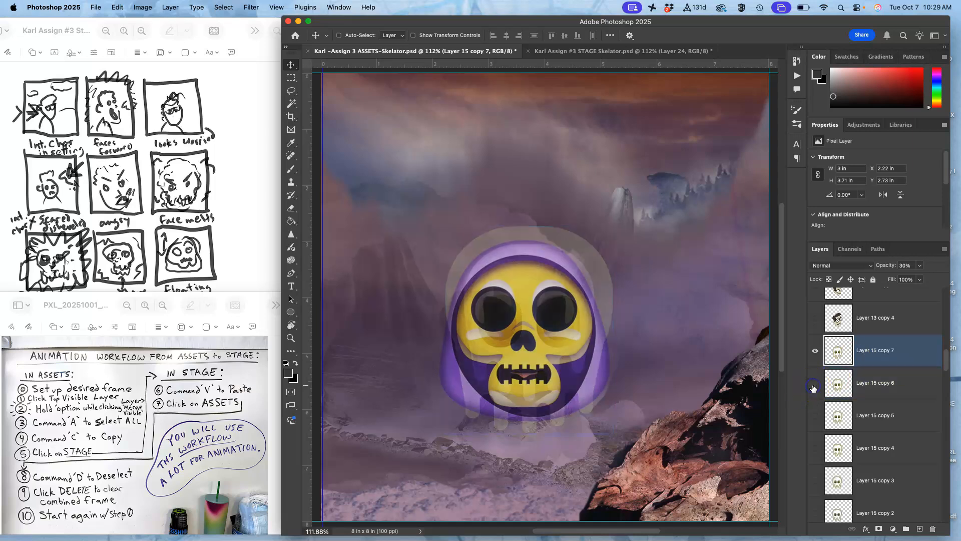
Set the duplicated faint skull layer's opacity to 16% and shift it to about X 2.12 in, Y 2.83 in
left_click(919, 266)
left_click(902, 279)
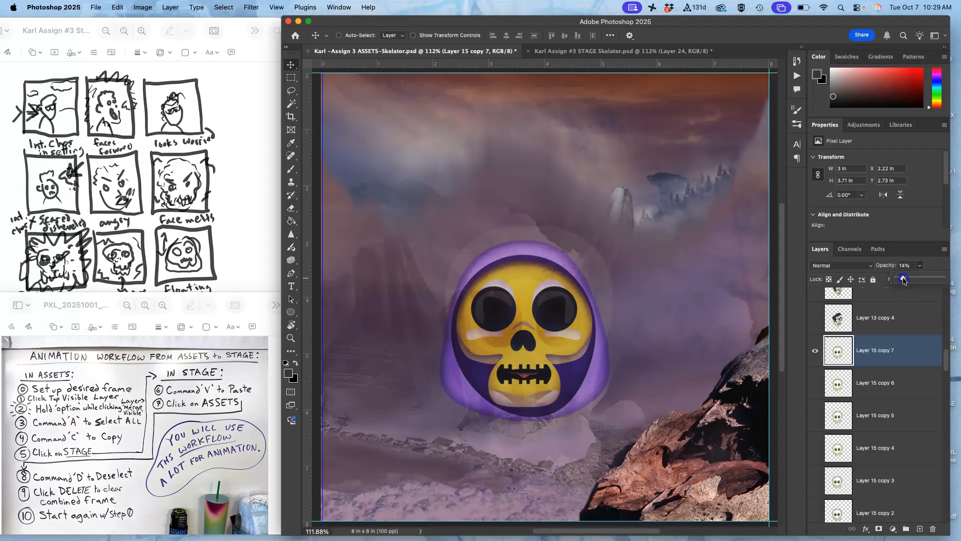
left_click_drag(596, 295, 597, 299)
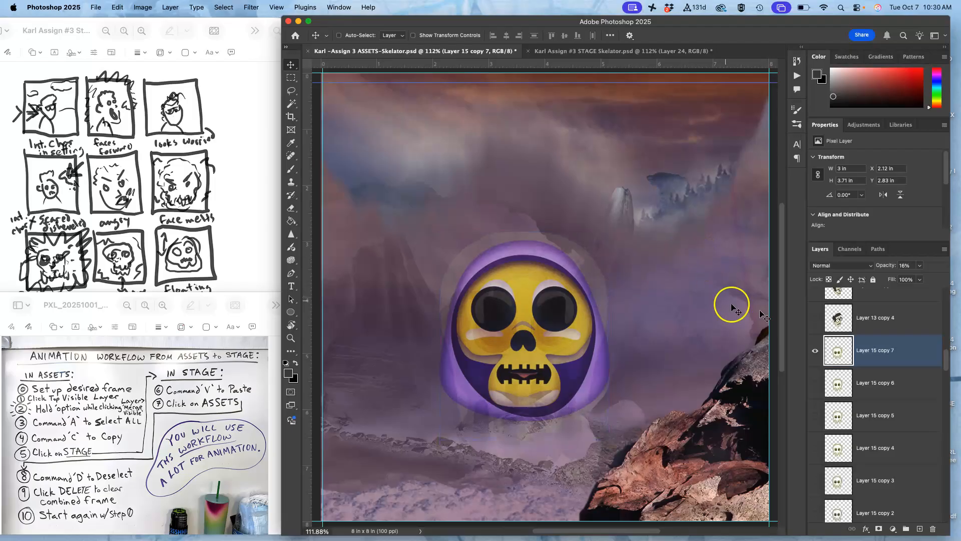
Duplicate the visible Skelator Emoji Flat 2 copy 2 overlay layer and set the duplicate's opacity to 74%
scroll(896, 323, "up", 4)
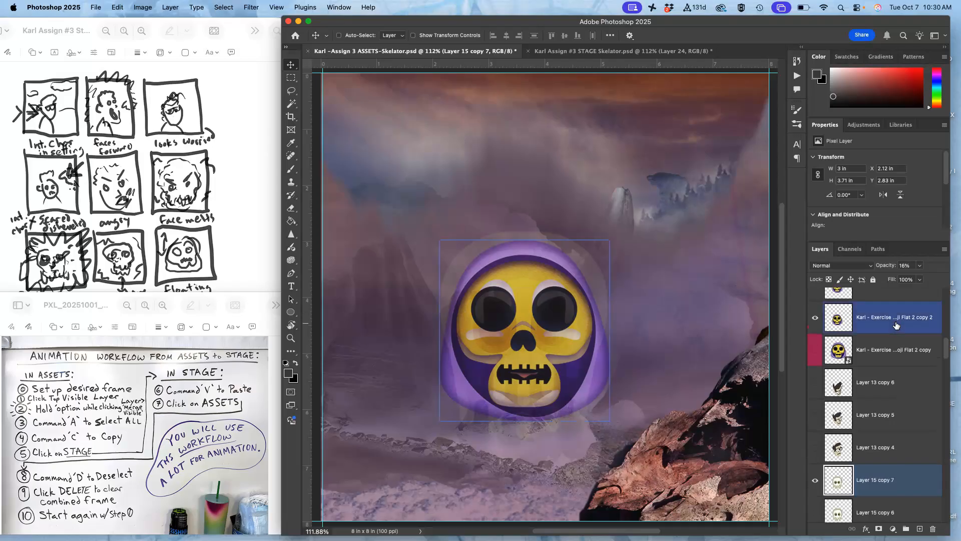
left_click(896, 324)
key("super+j")
left_click(920, 266)
left_click_drag(925, 281, 930, 280)
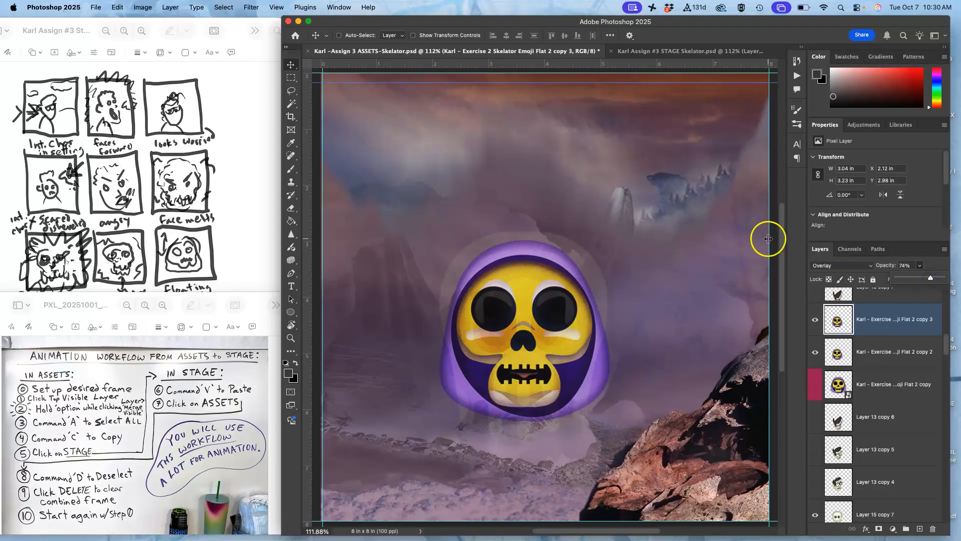
Merge all visible layers into a new combined layer above ROCK PROP, then select the whole canvas and copy it
scroll(875, 347, "up", 5)
left_click(878, 314)
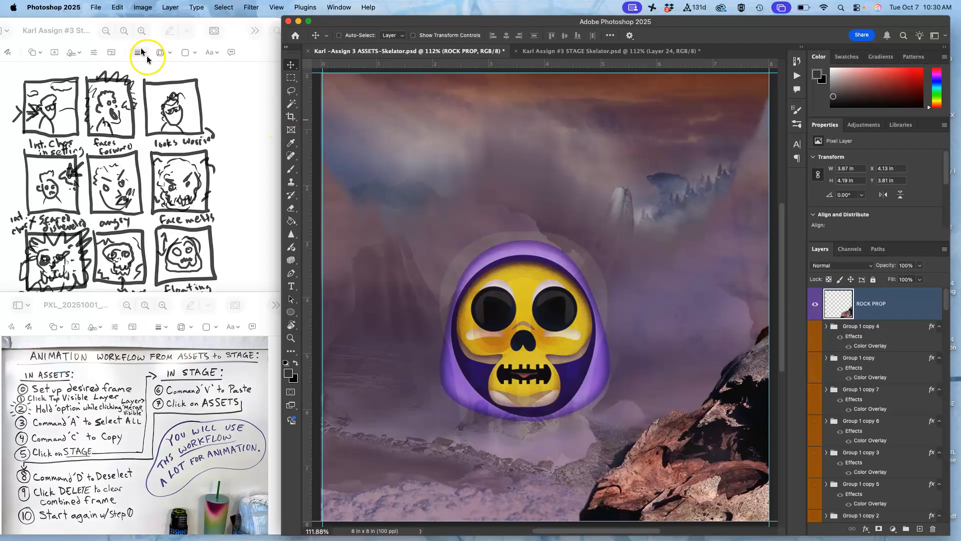
left_click(170, 7)
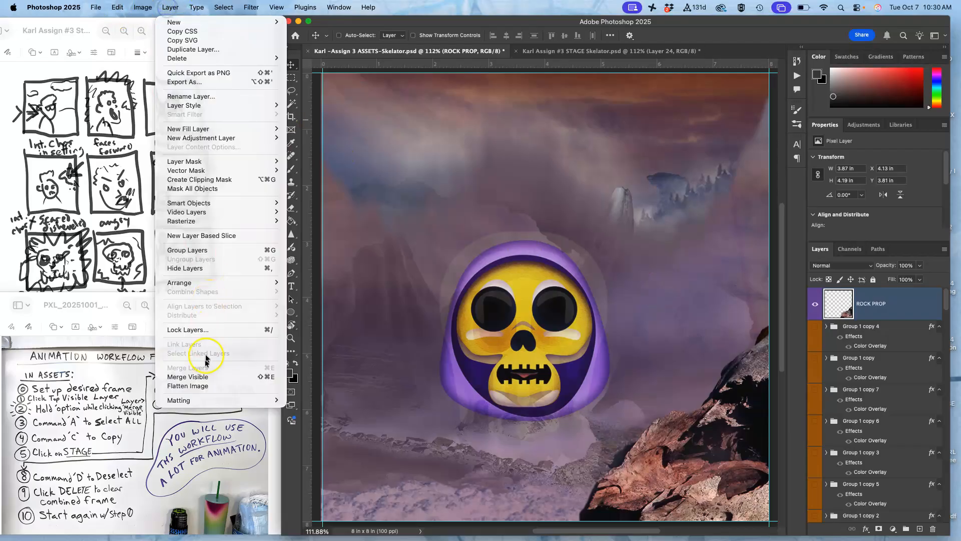
left_click(203, 377, "alt")
key("super+a")
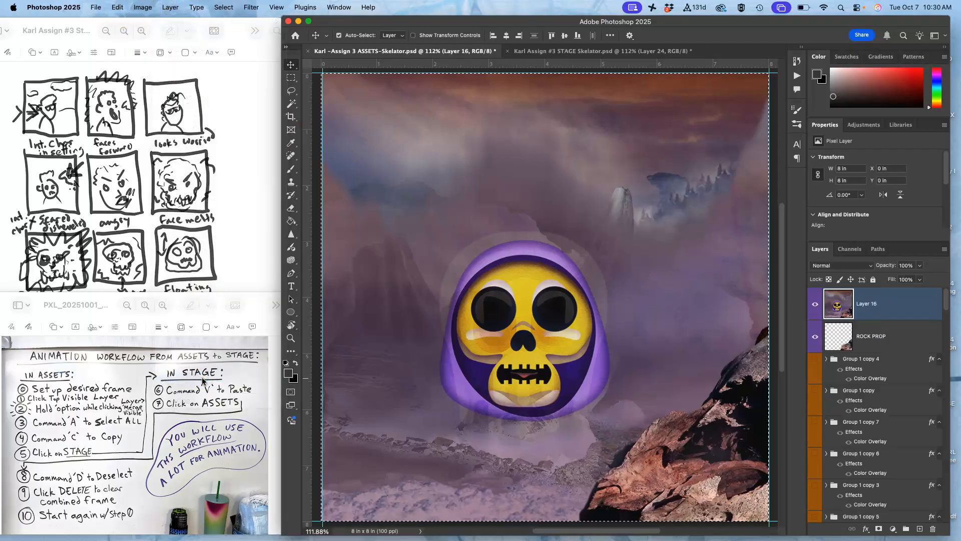
Paste the combined frame into the STAGE Skelator document and toggle its visibility to compare it with the previous frame
left_click(555, 52)
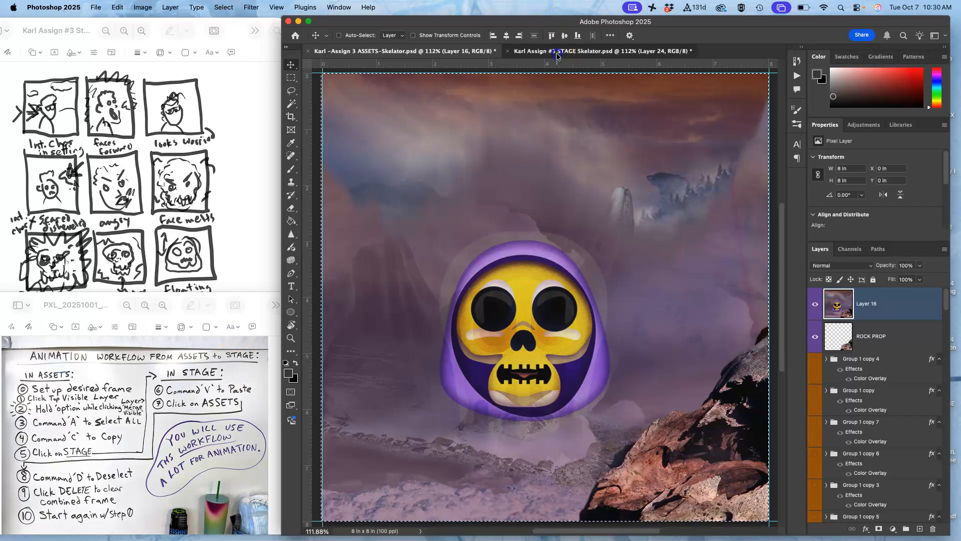
key("super+v")
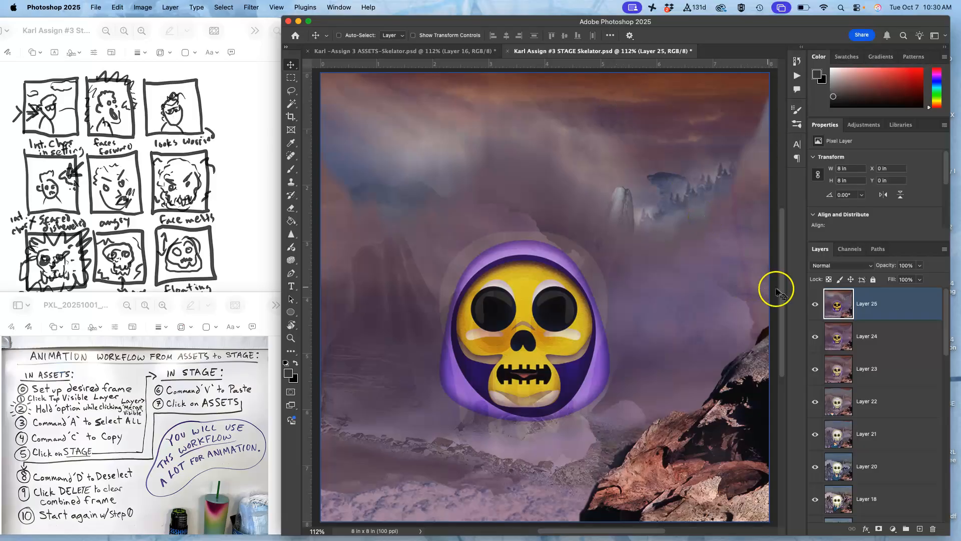
left_click(814, 304)
left_click(814, 304)
left_click(814, 304)
left_click(814, 304)
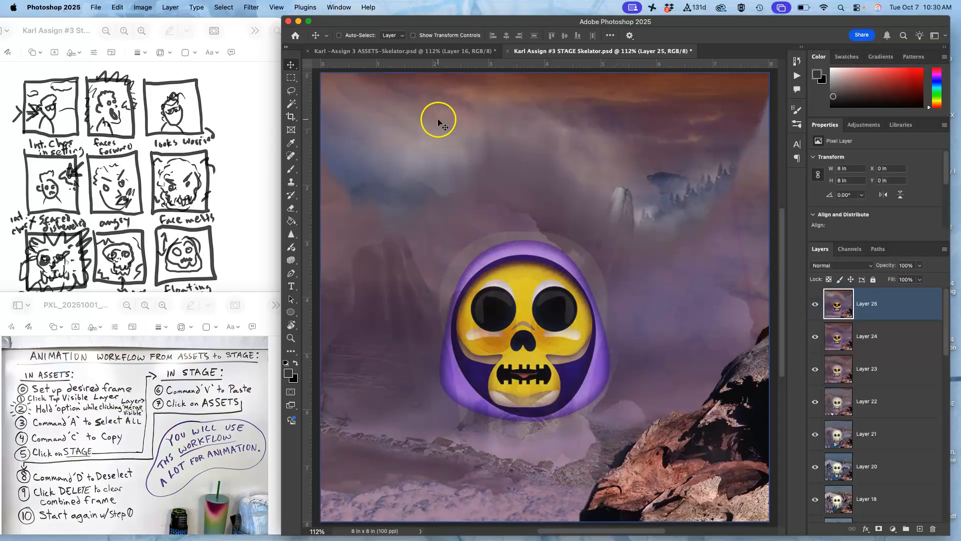
left_click(815, 304)
left_click(815, 304)
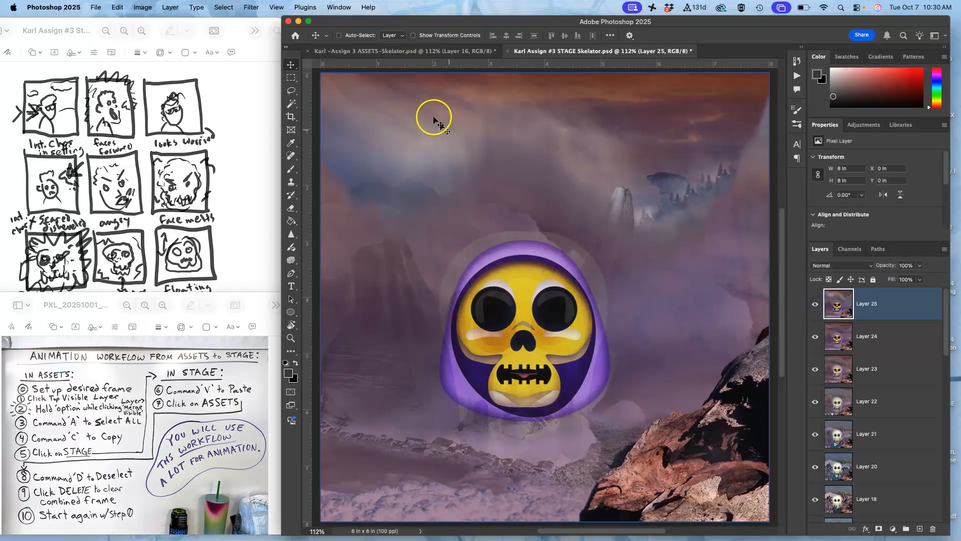
Return to the ASSETS document, deselect the canvas and delete the combined frame layer
left_click(412, 51)
key("super+a")
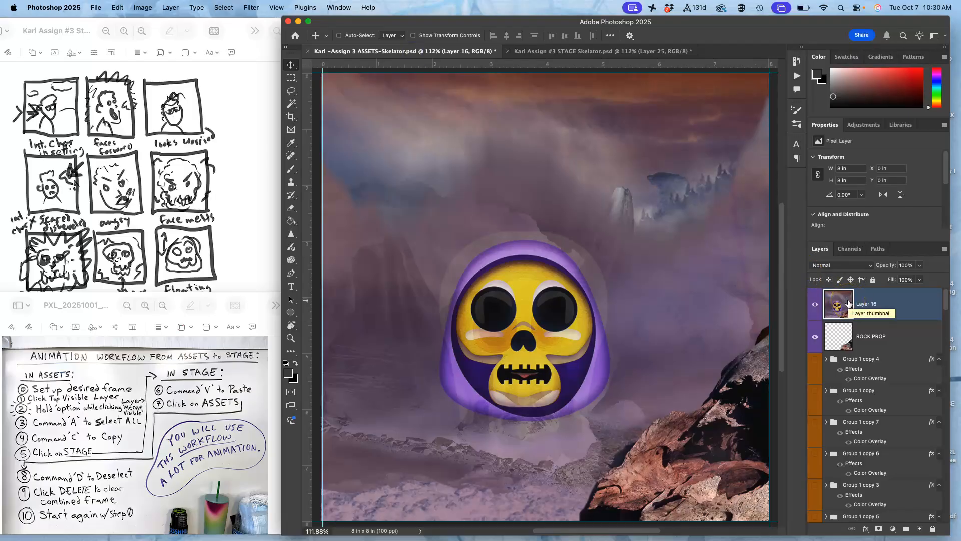
key("super+d")
key("Delete")
Check the effect of the wood-9616079 copy 6 layer in the Setting group and set its opacity to 71%
scroll(865, 388, "down", 10)
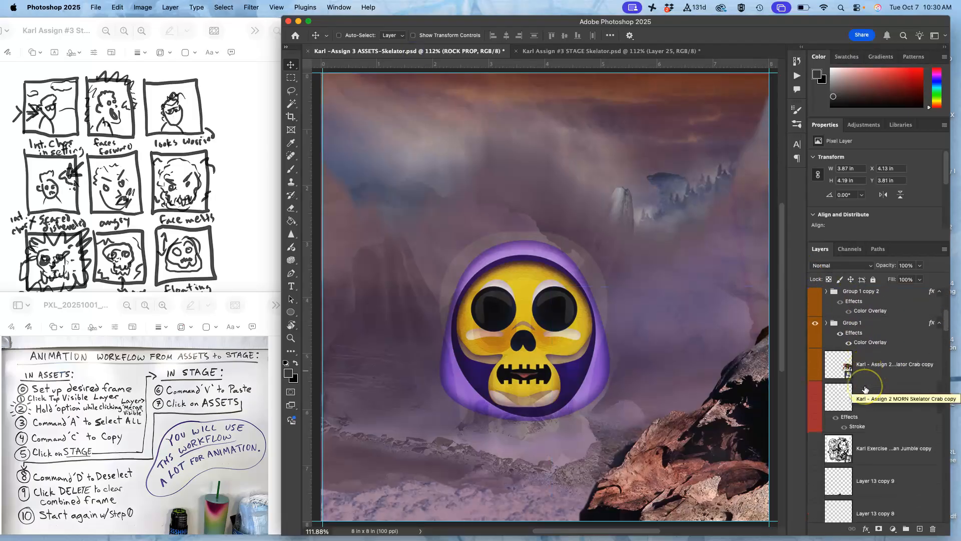
scroll(865, 388, "down", 10)
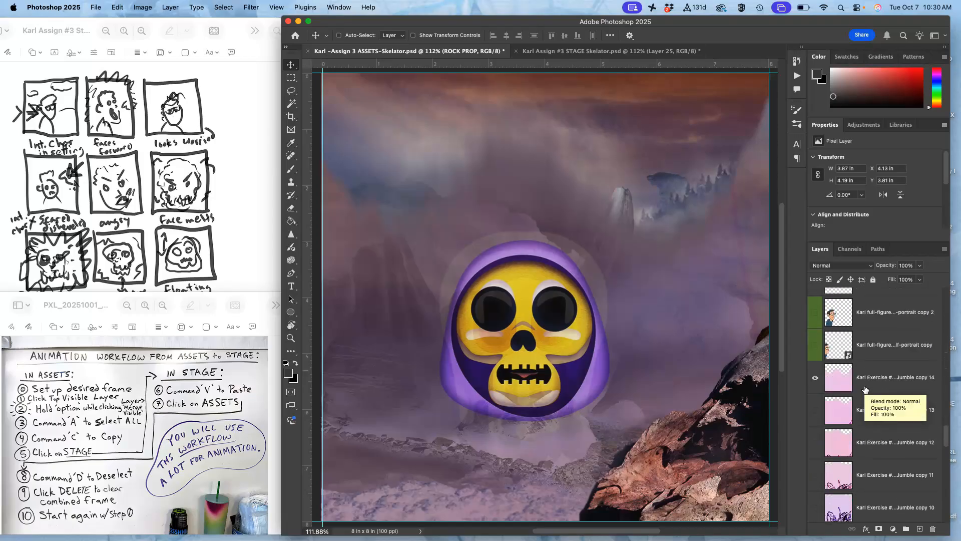
scroll(866, 390, "down", 10)
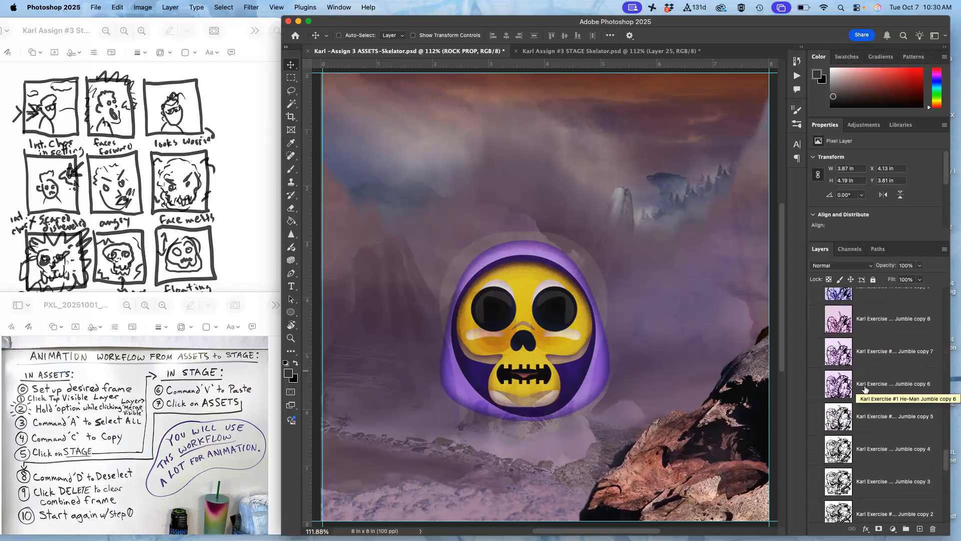
left_click(881, 330)
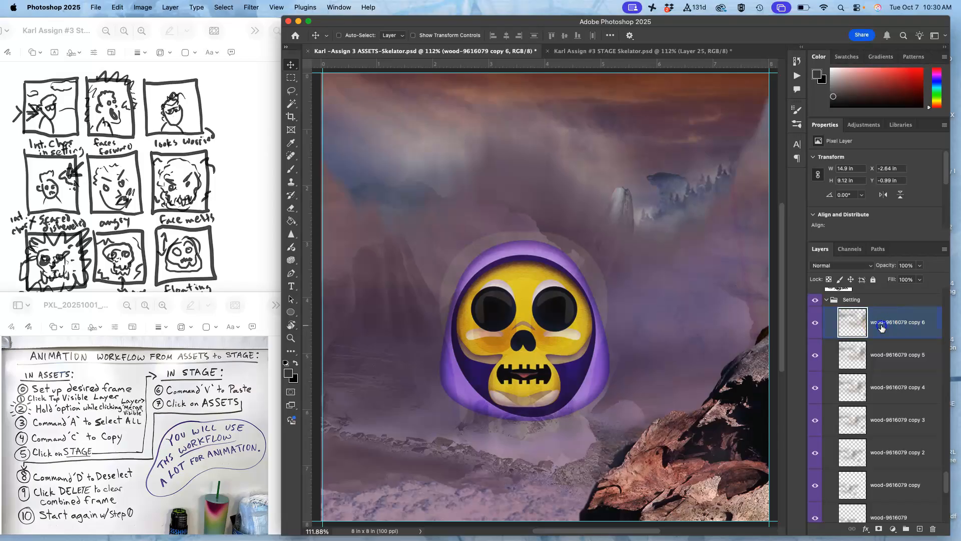
left_click(815, 327)
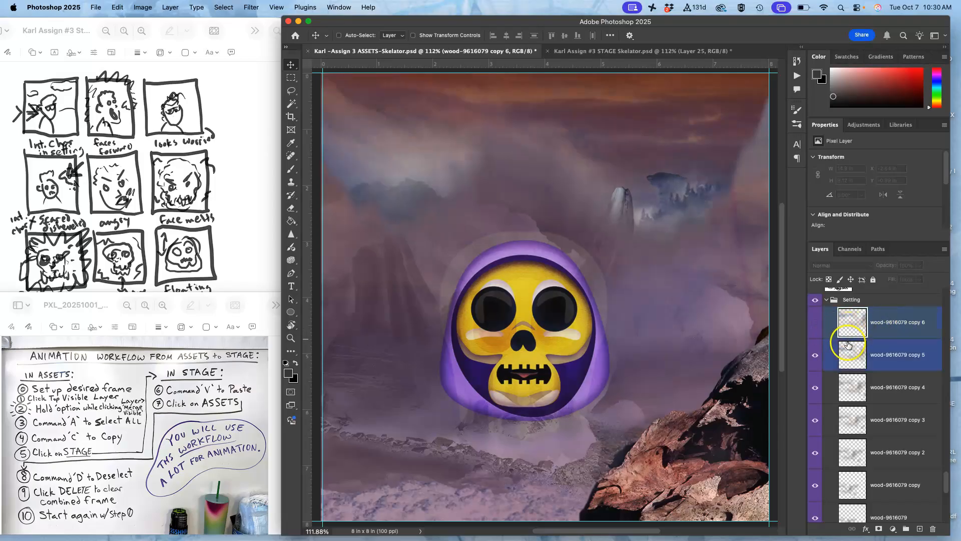
left_click(876, 400)
left_click(831, 331)
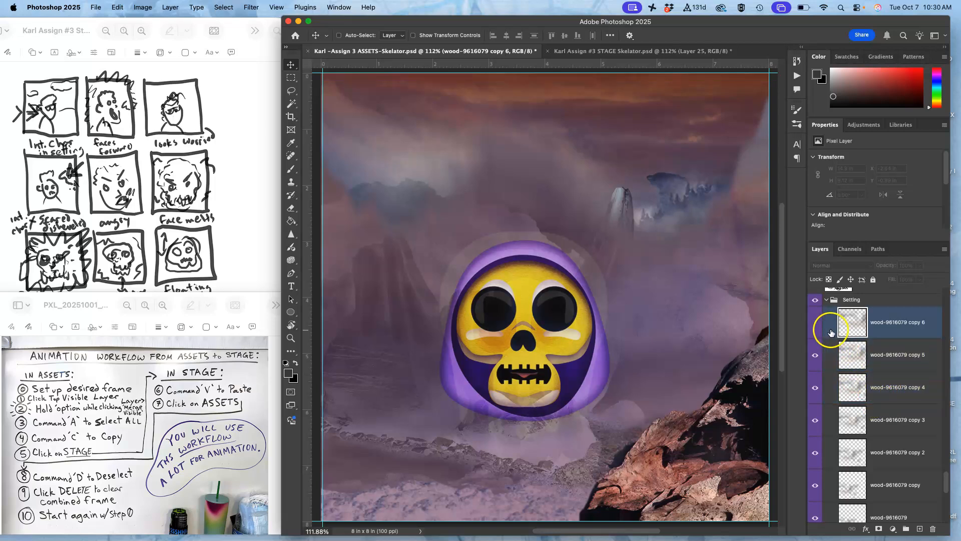
left_click(816, 322)
left_click(919, 266)
left_click(907, 279)
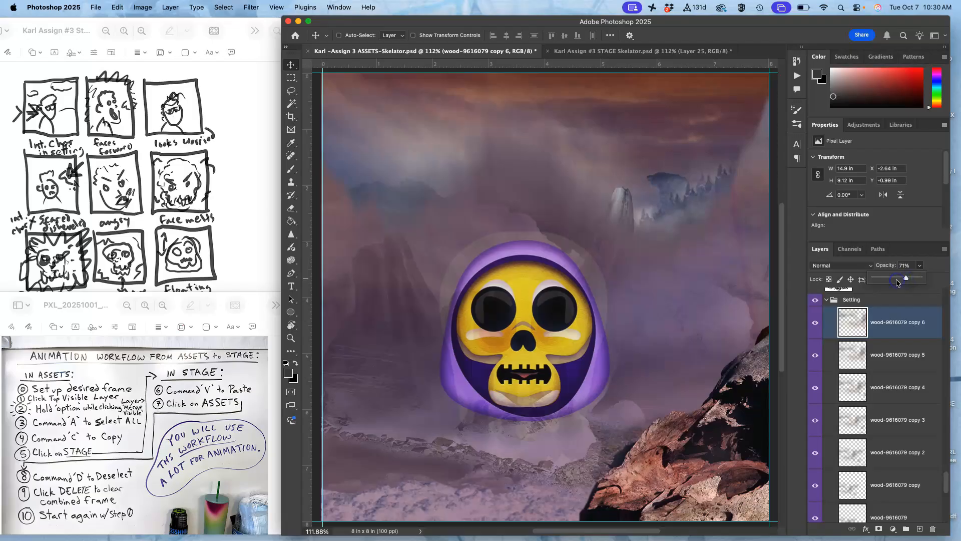
Duplicate the pink He-Man Jumble copy 14 layer and hide the original
scroll(845, 404, "up", 3)
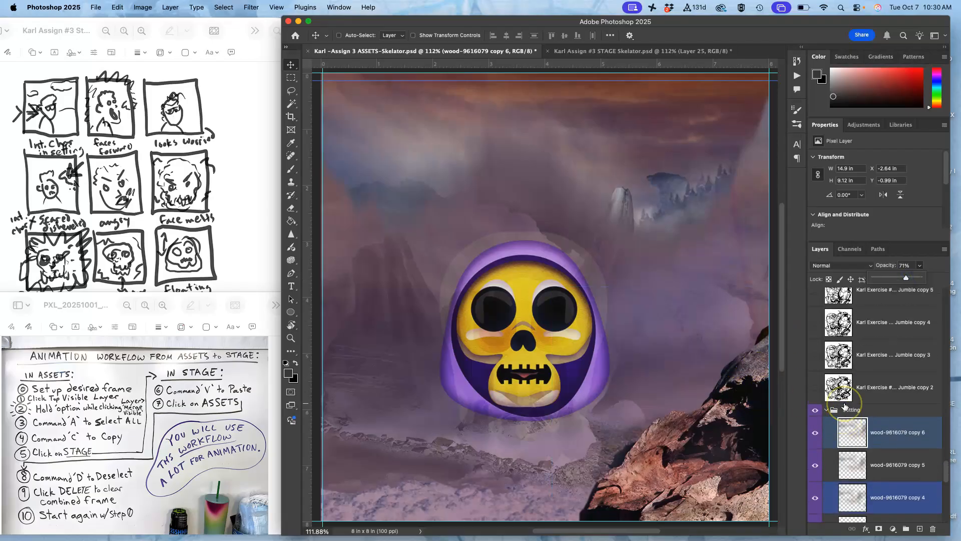
scroll(845, 406, "up", 10)
left_click(862, 370)
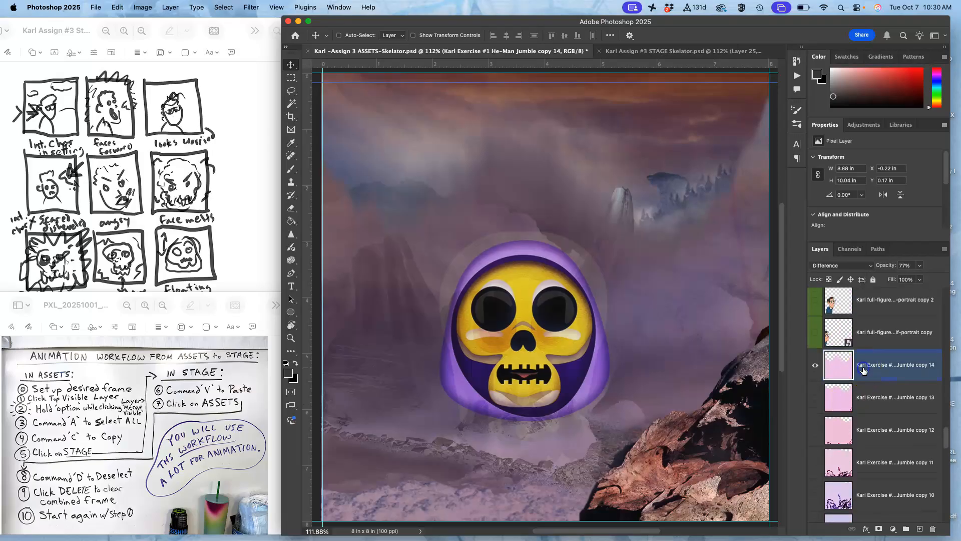
key("super+j")
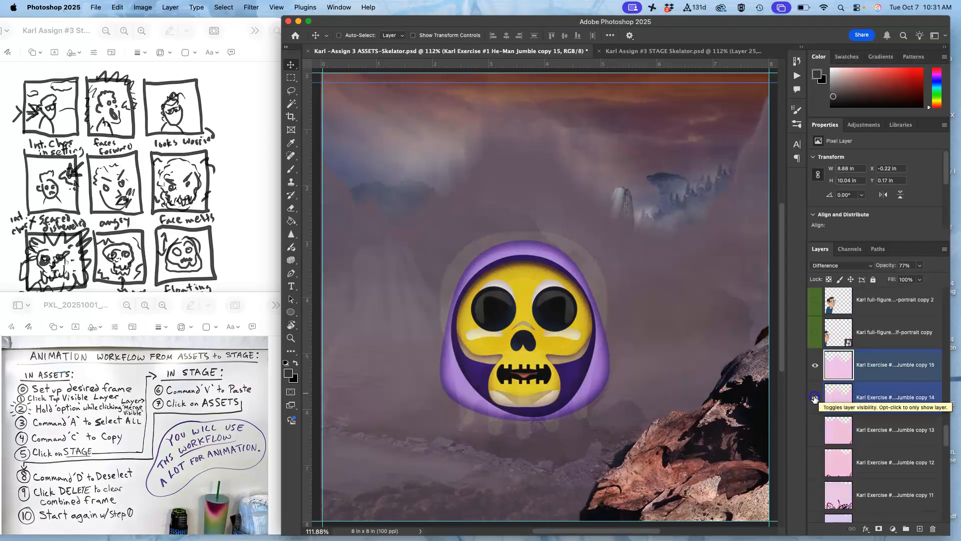
left_click(815, 398)
Warp the duplicated He-Man Jumble layer by pulling its middle and lower areas downward, and apply the transformation
key("super+t")
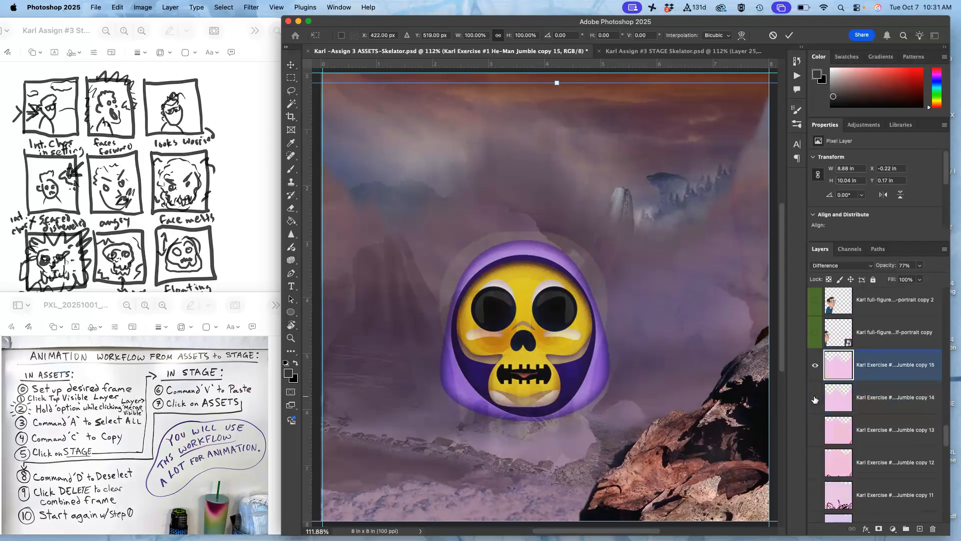
right_click(588, 215)
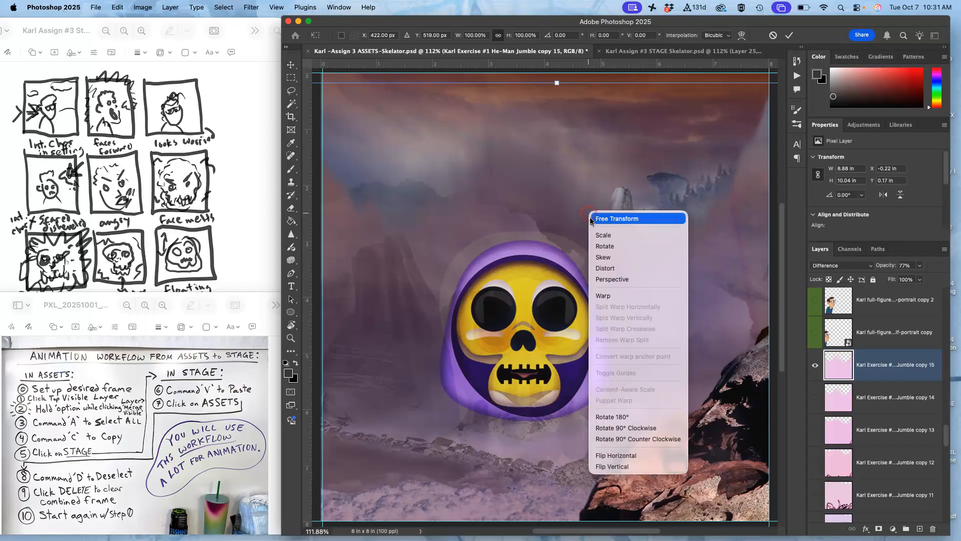
left_click(613, 295)
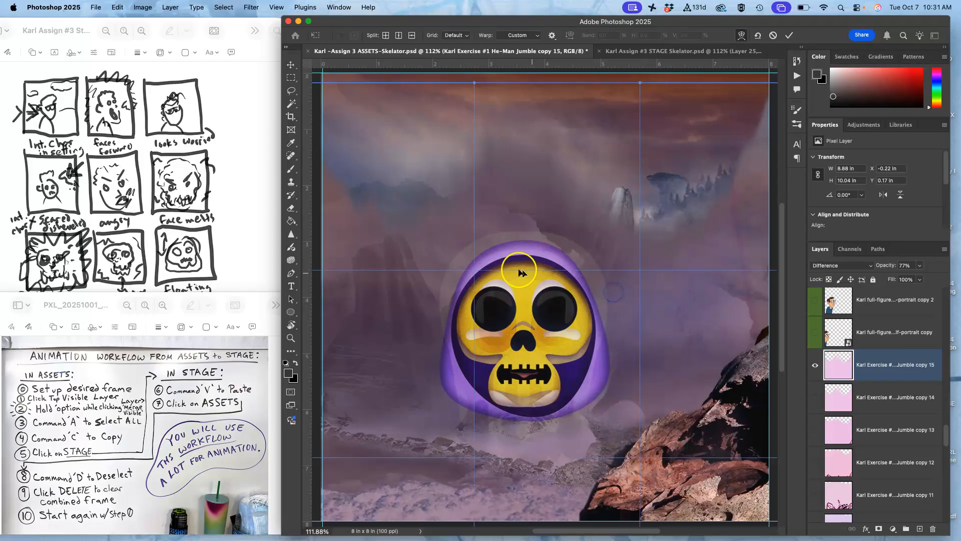
left_click_drag(429, 328, 430, 382)
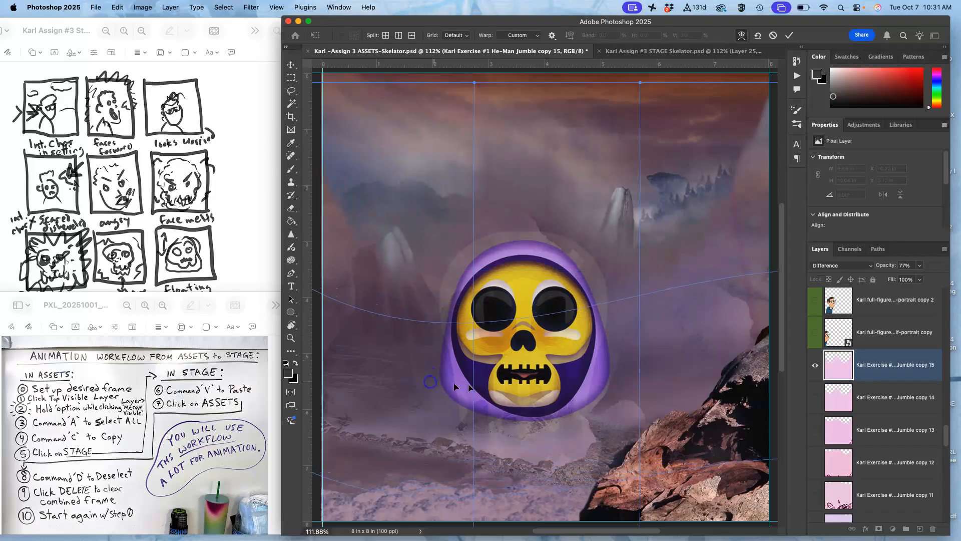
left_click_drag(703, 438, 709, 533)
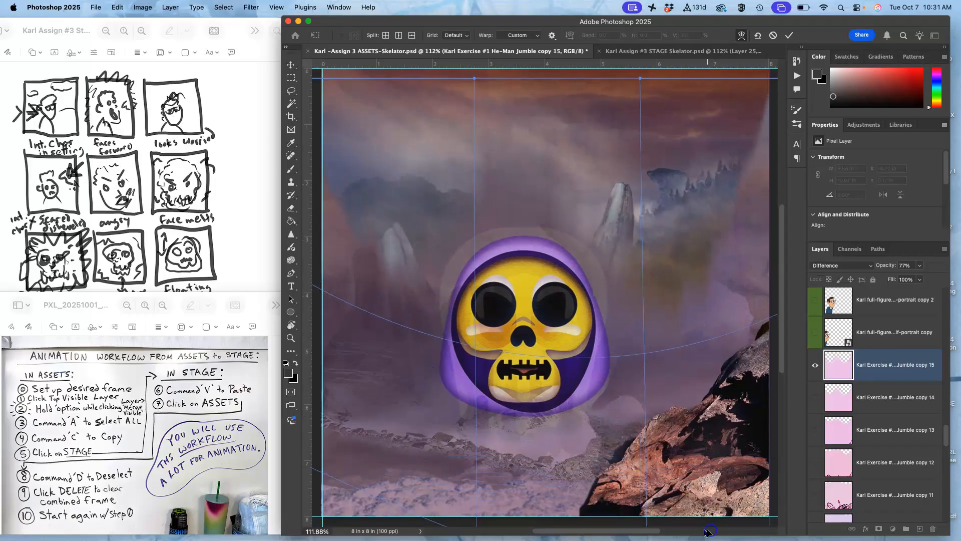
left_click_drag(565, 471, 565, 509)
scroll(564, 509, "down", 2)
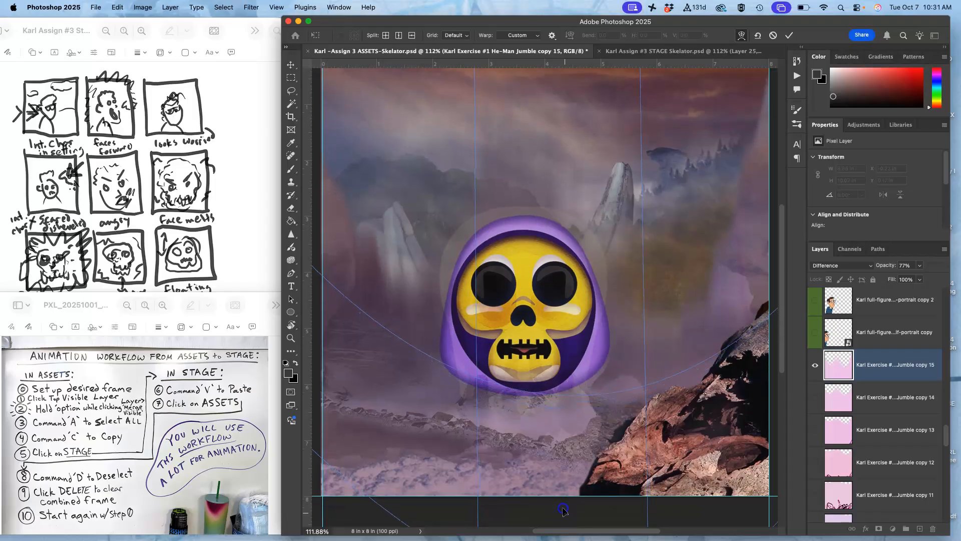
left_click_drag(369, 420, 366, 449)
key("Return")
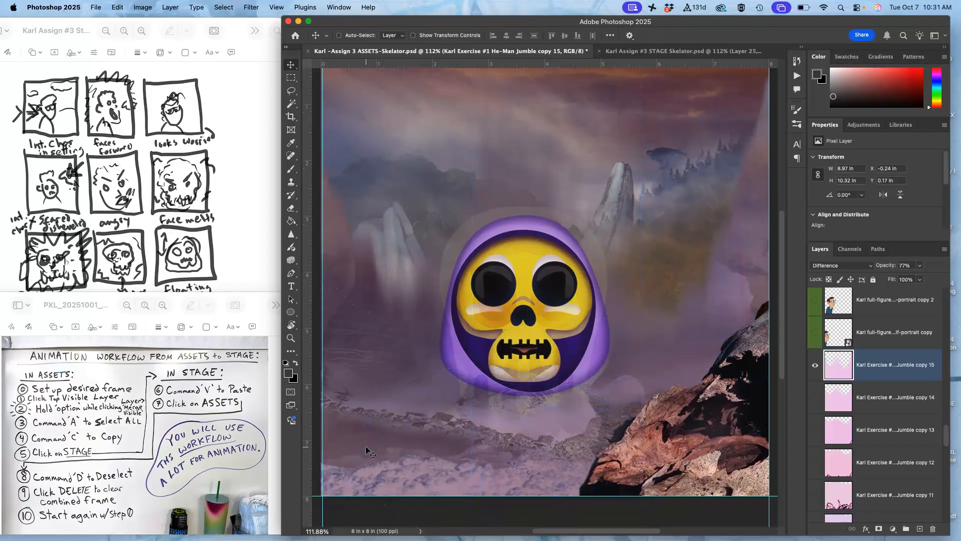
Hide the Layer 15 copy 7 layer in the ASSETS document
scroll(911, 404, "up", 1)
scroll(911, 404, "up", 5)
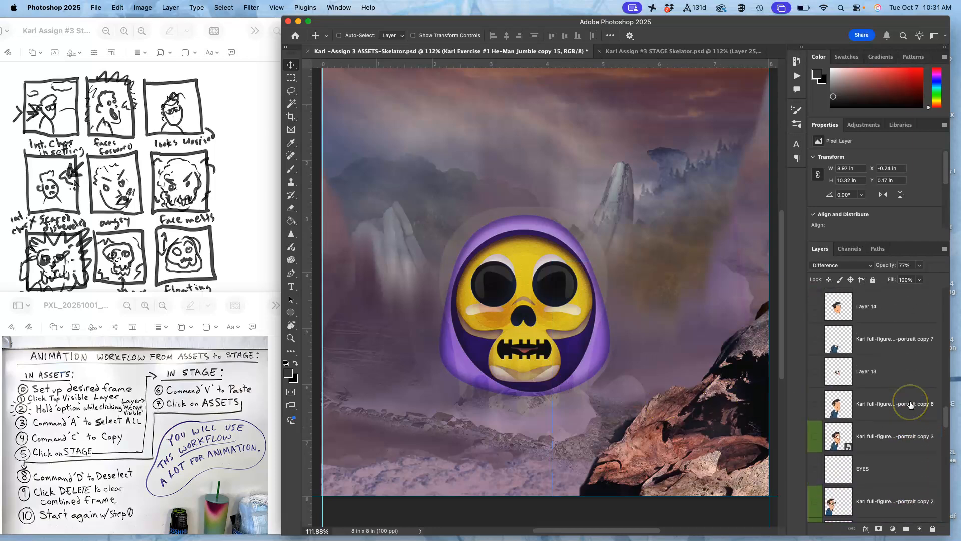
scroll(911, 405, "up", 1)
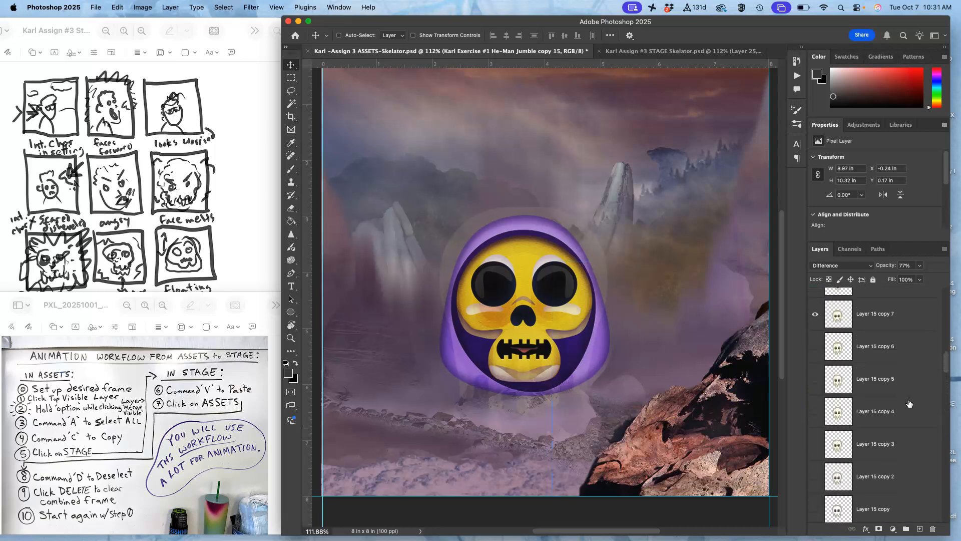
left_click(816, 315)
Set the Skelator Emoji Flat 2 copy 3 layer's opacity to 100% and compare the face with the latest frame in the STAGE document
scroll(871, 356, "down", 6)
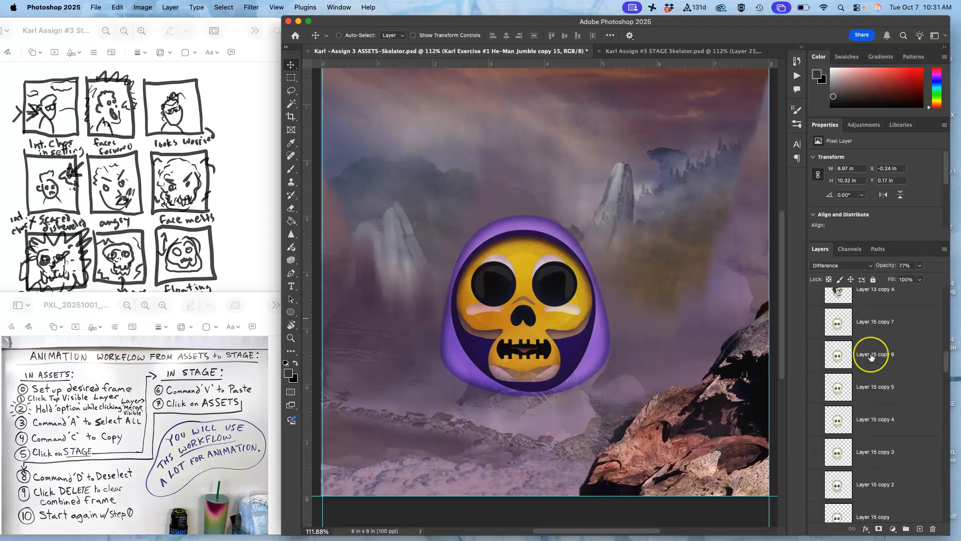
left_click(872, 385)
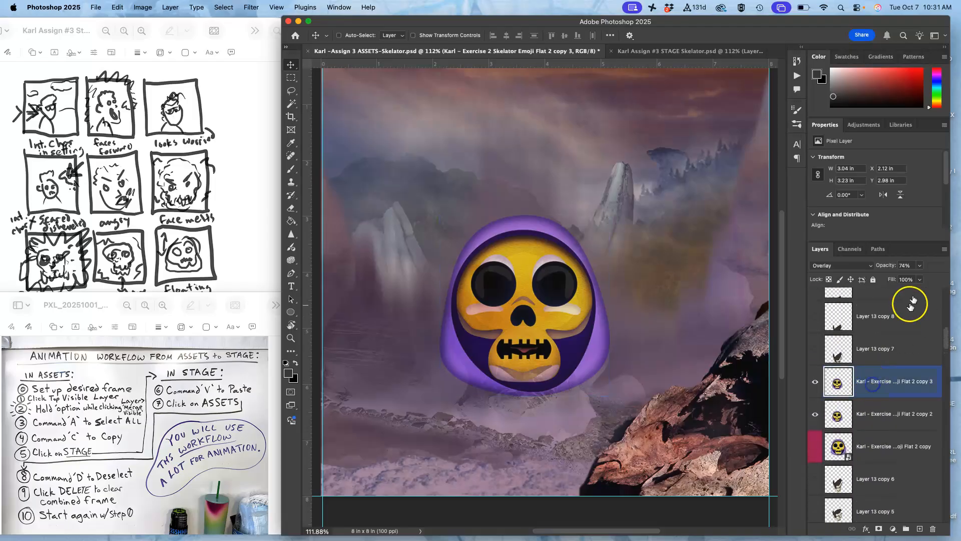
left_click(920, 266)
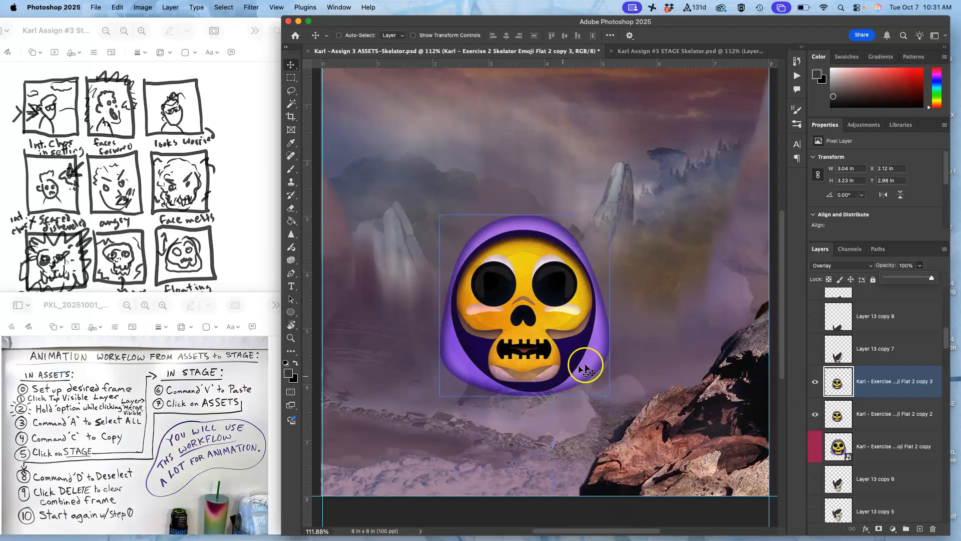
left_click(687, 52)
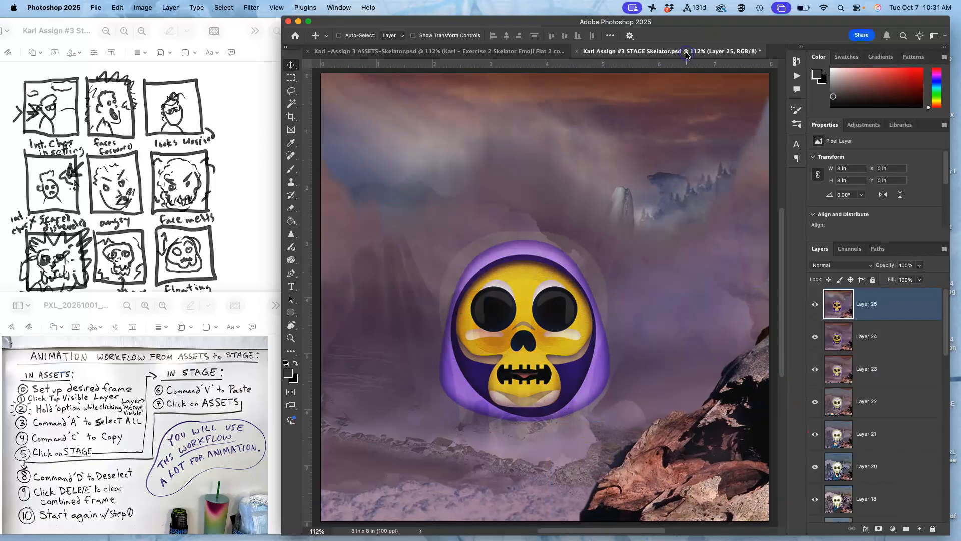
left_click(541, 51)
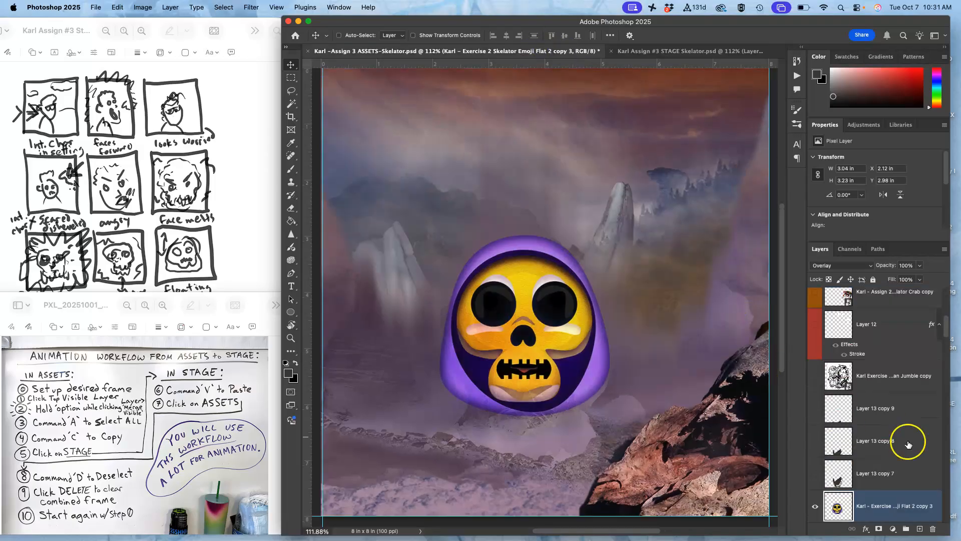
Shift the hue of the pink He-Man Jumble copy 15 layer to about -17 with Hue/Saturation
scroll(888, 451, "down", 5)
scroll(888, 452, "down", 15)
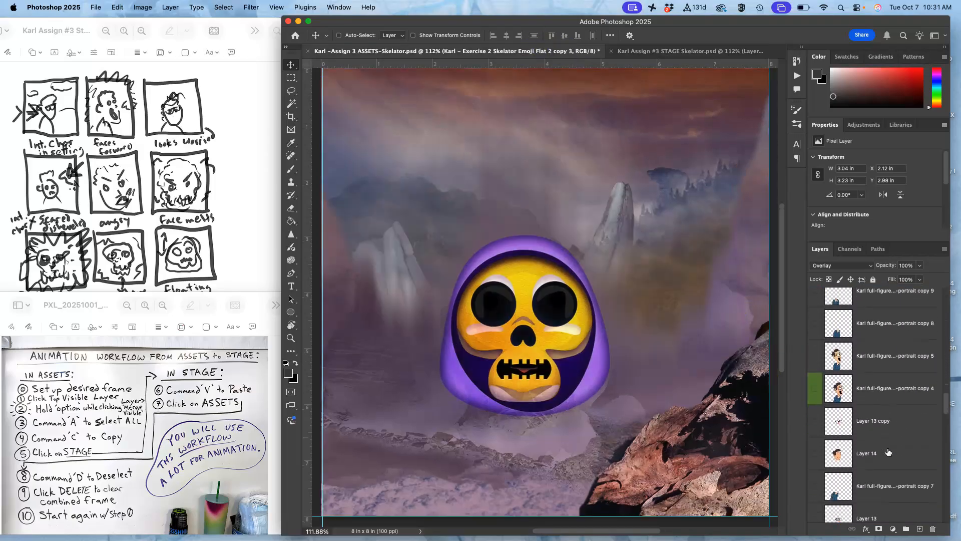
scroll(887, 451, "up", 5)
left_click(888, 443)
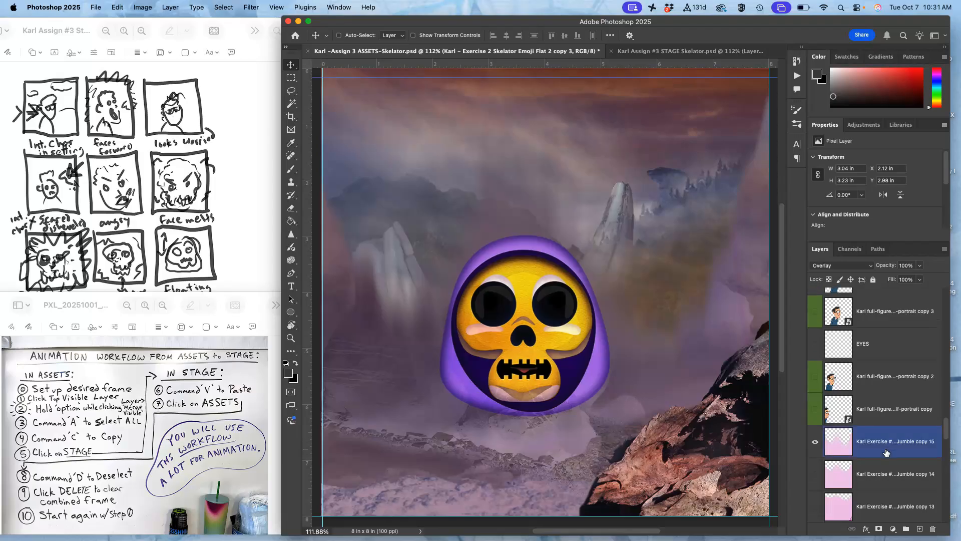
left_click(144, 7)
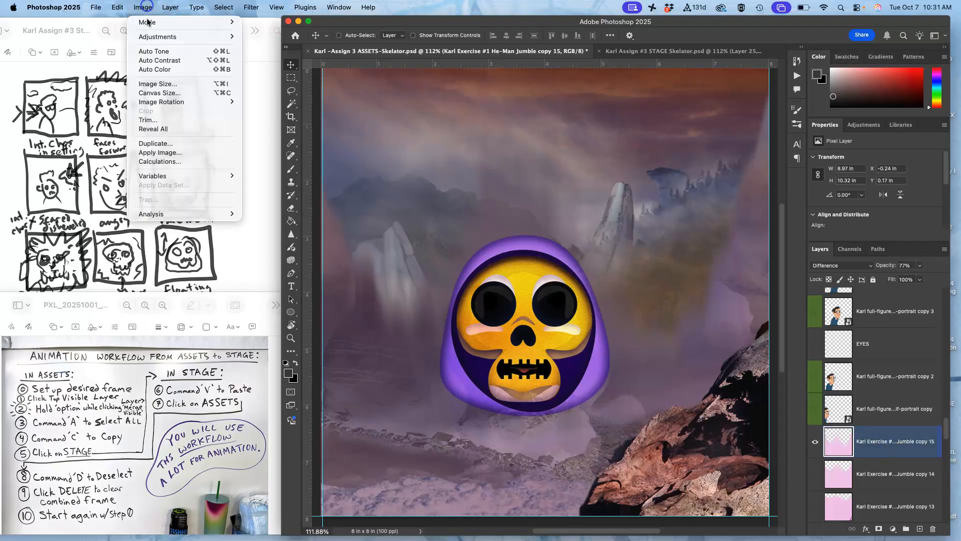
mouse_move(160, 36)
left_click(277, 88)
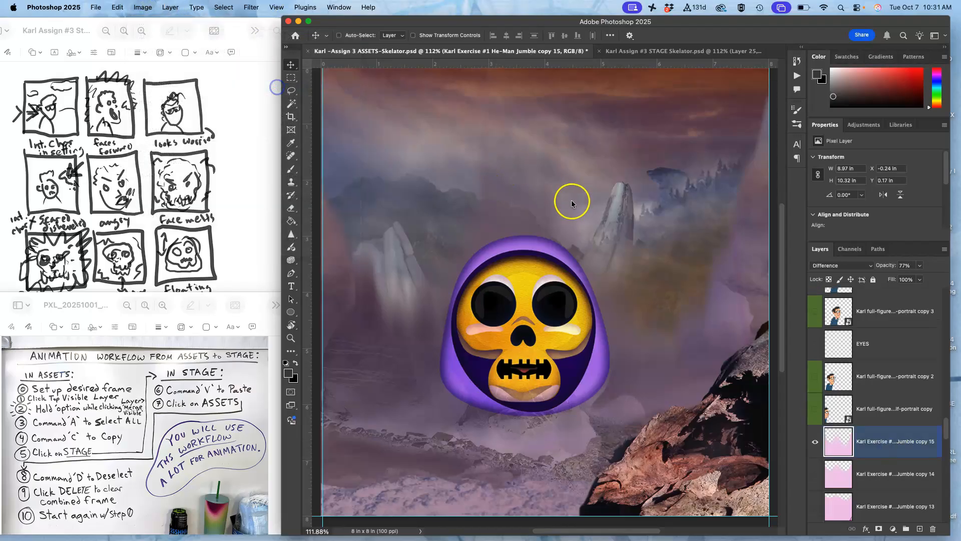
mouse_move(699, 216)
left_mouse_down()
mouse_move(713, 216)
mouse_move(692, 218)
left_mouse_up()
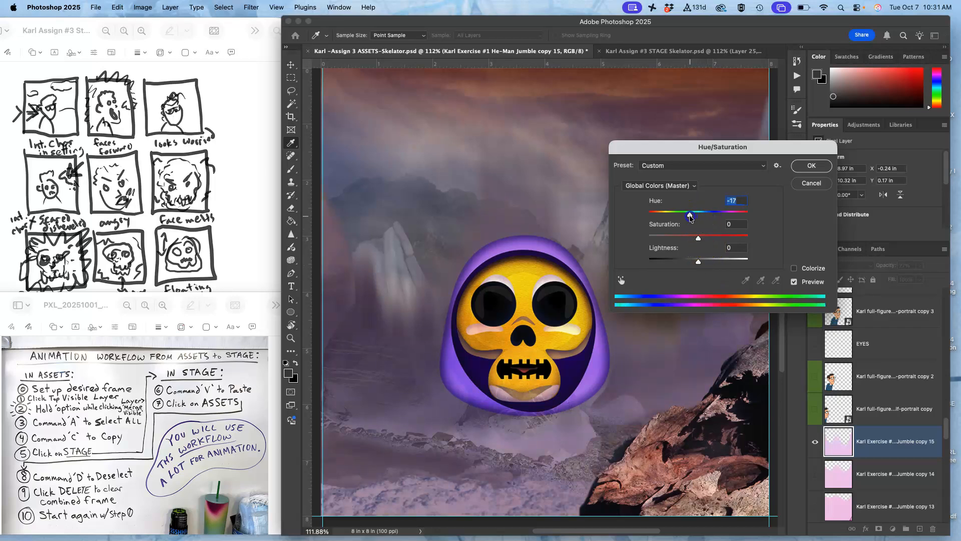
left_click(807, 165)
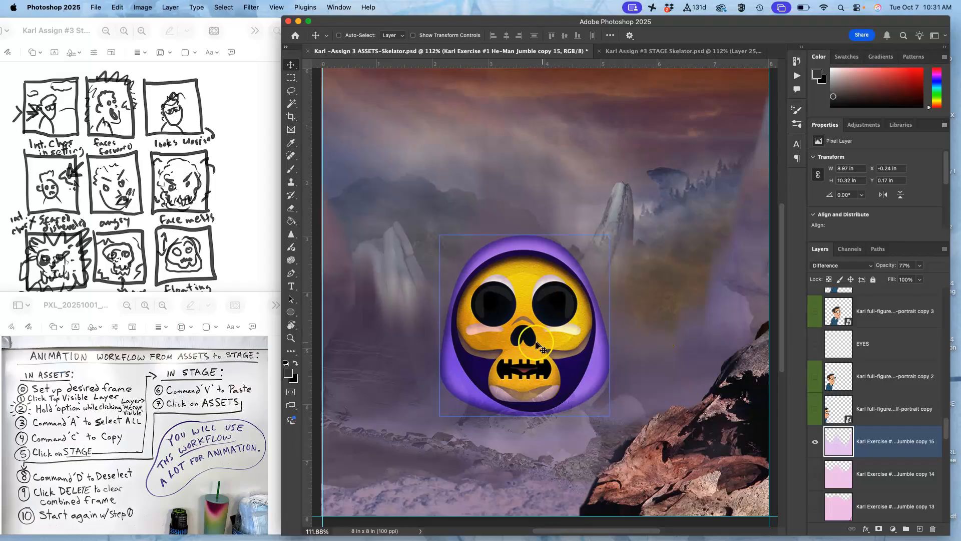
Duplicate the Skelator Emoji Flat 2 copy 3 layer and hide the original
scroll(884, 361, "up", 10)
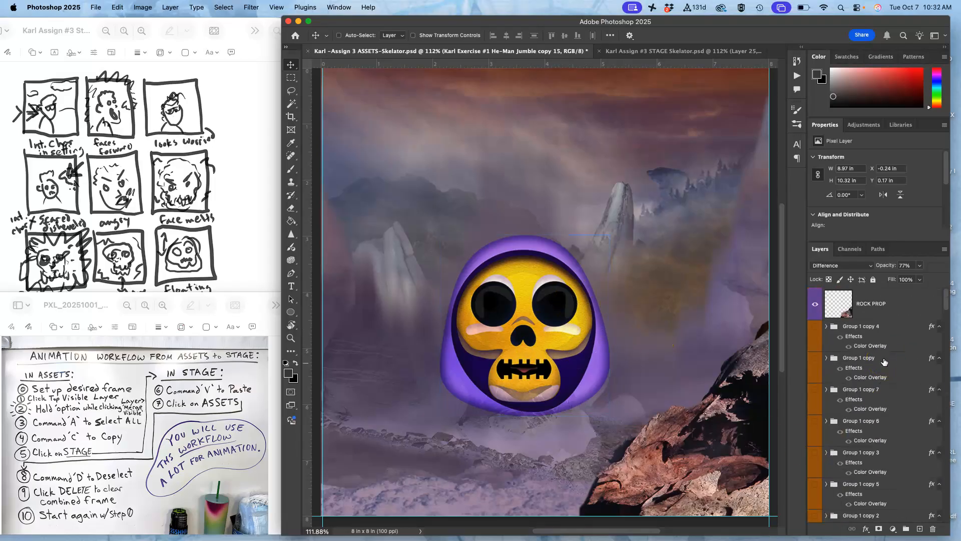
scroll(884, 361, "down", 10)
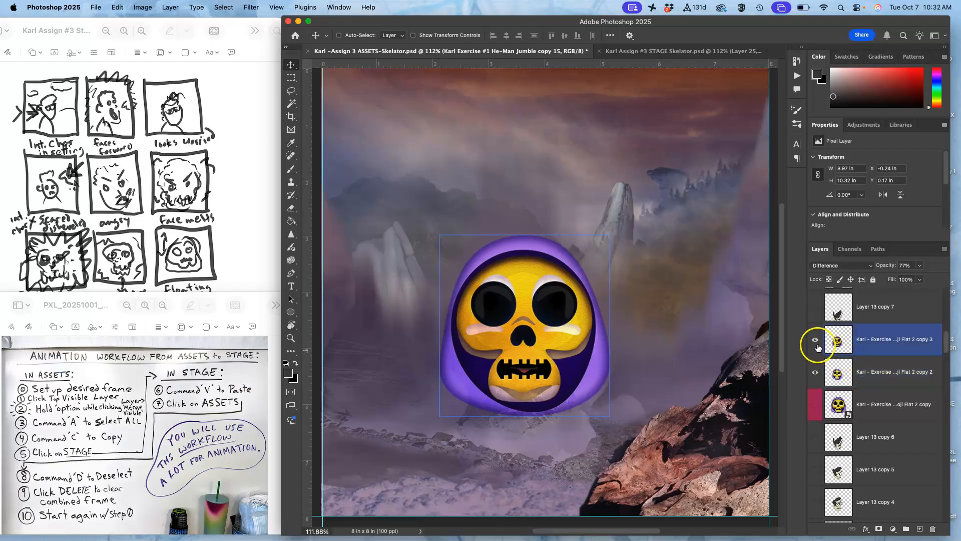
left_click(862, 347)
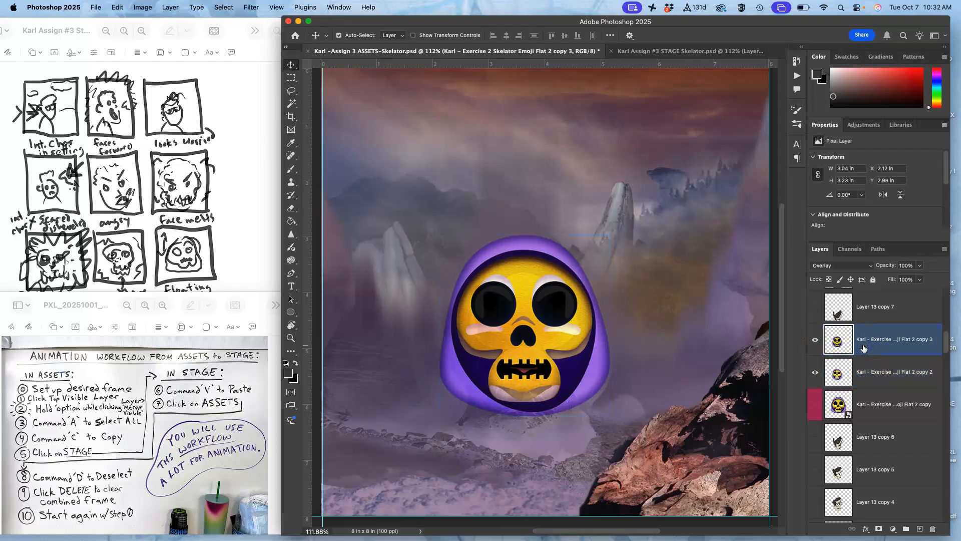
key("super+j")
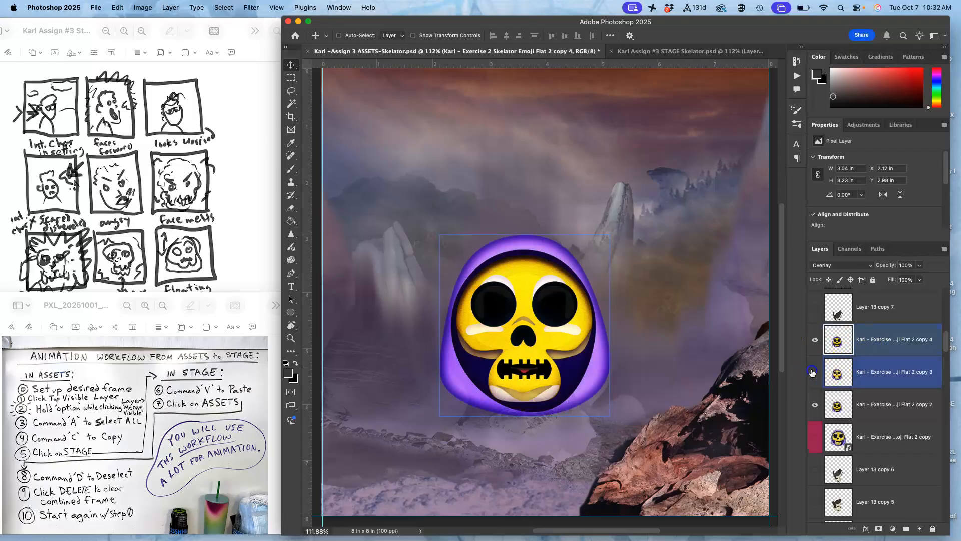
left_click(813, 372)
Mark the duplicated Skelator Emoji Flat 2 copy 4 layer with a Violet color label
right_click(819, 352)
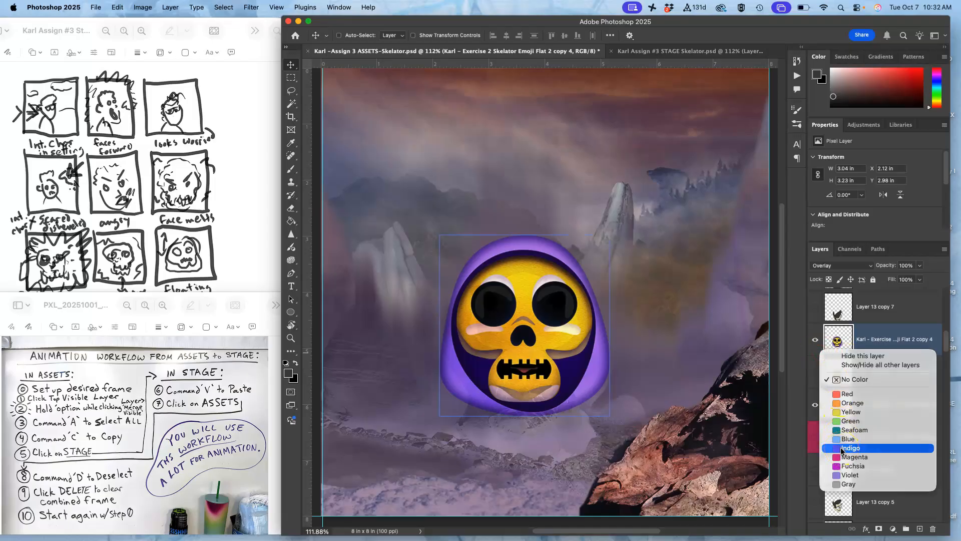
left_click(841, 446)
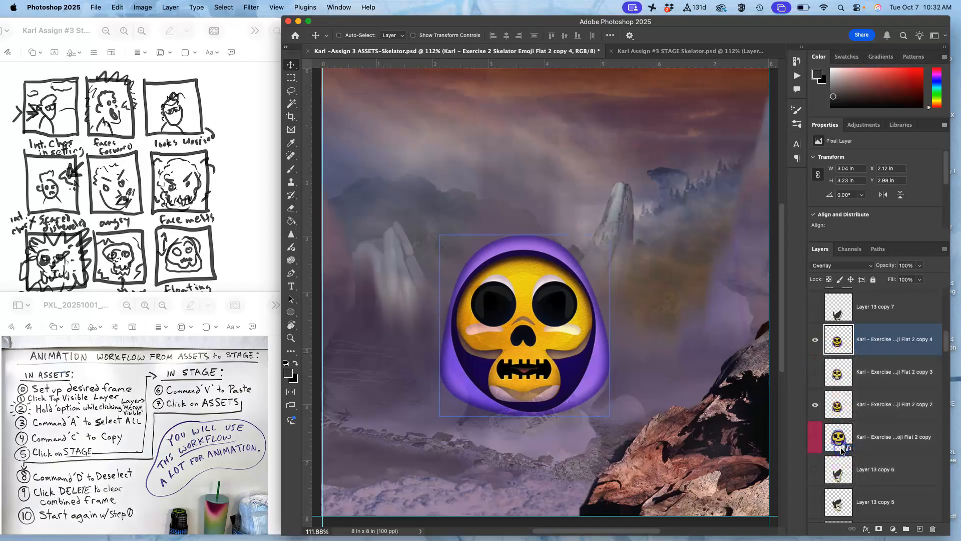
right_click(813, 352)
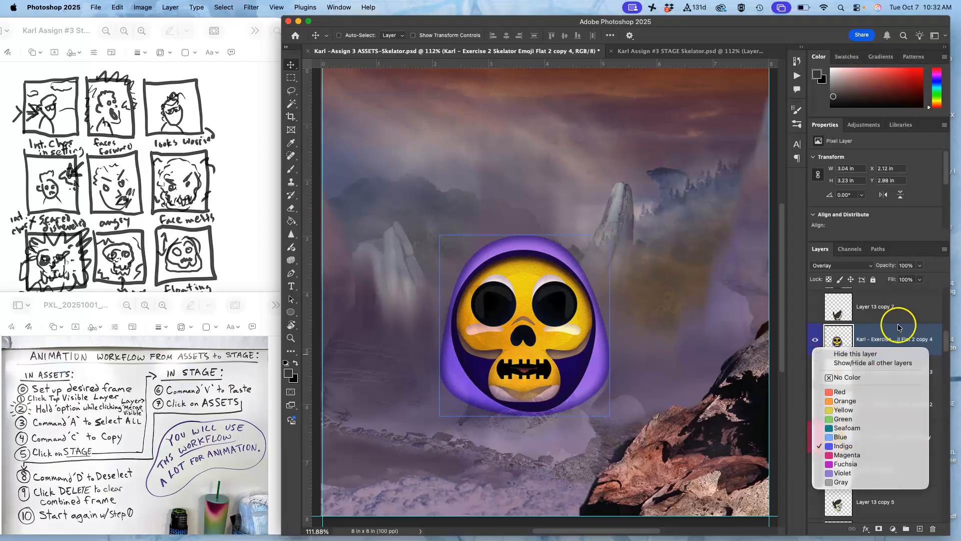
left_click(822, 473)
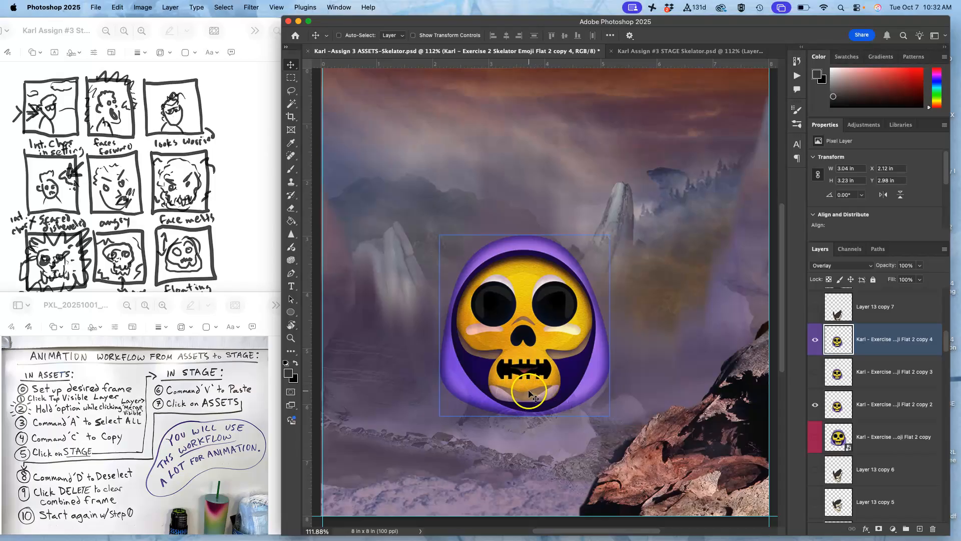
Lasso the skull's lower jaw, about 1.49 by 0.77 in, and copy the selection to a new layer
left_click(292, 92)
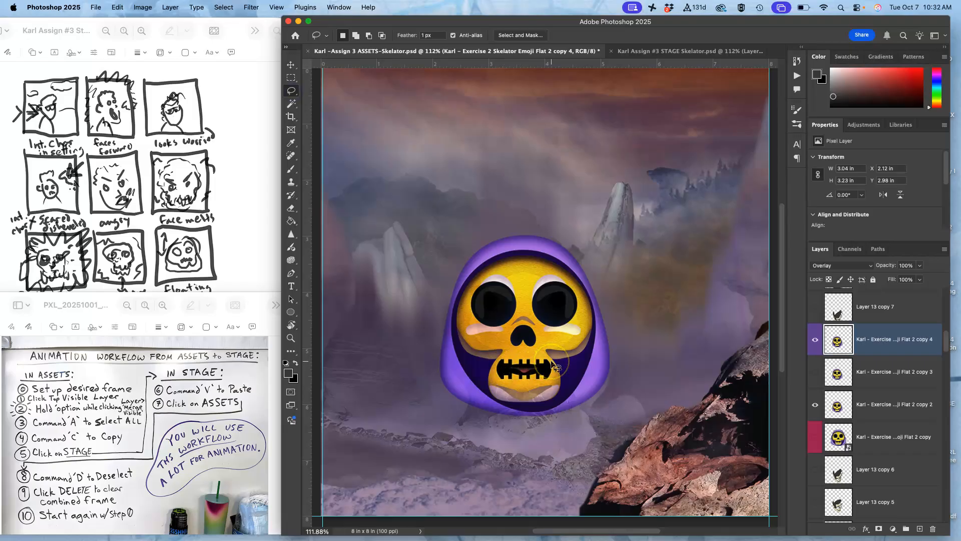
scroll(551, 362, "up", 5)
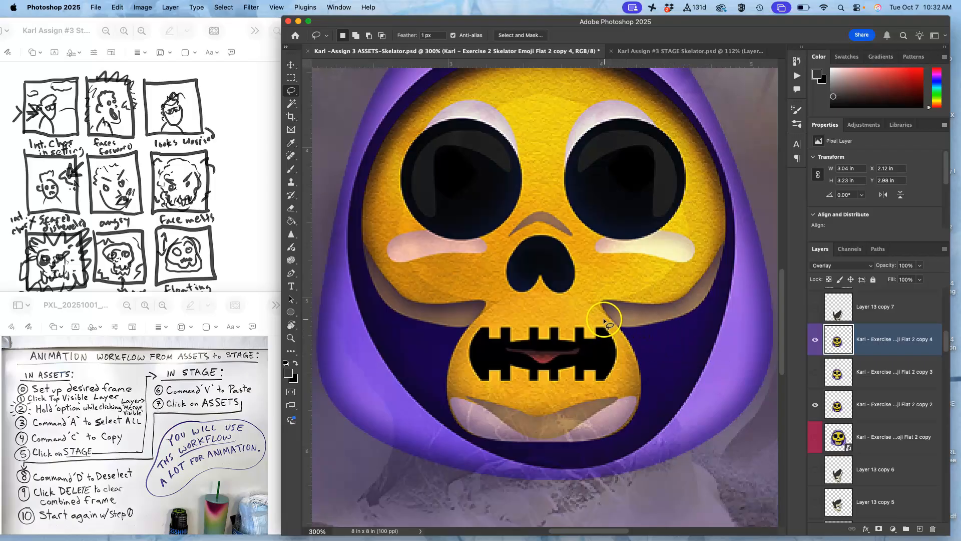
left_click_drag(609, 324, 604, 319)
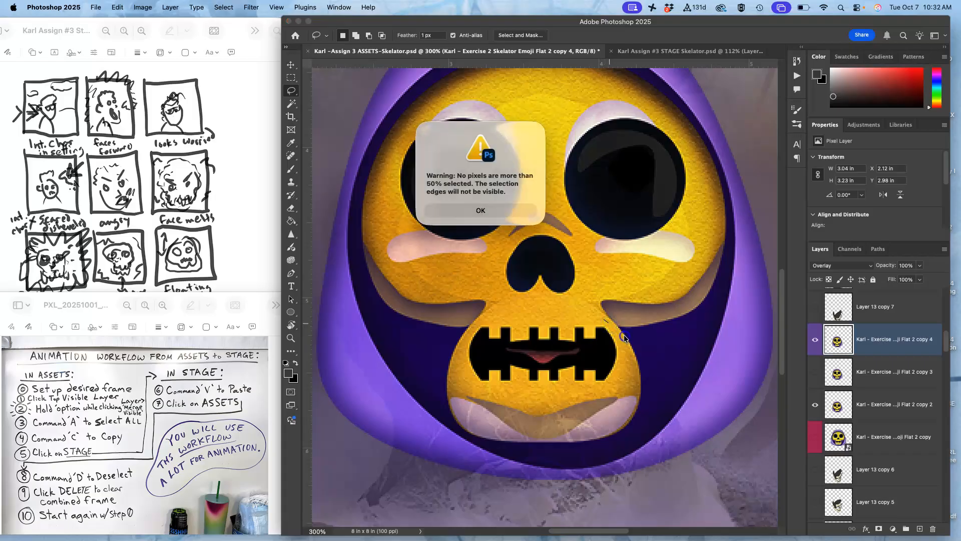
left_click(502, 211)
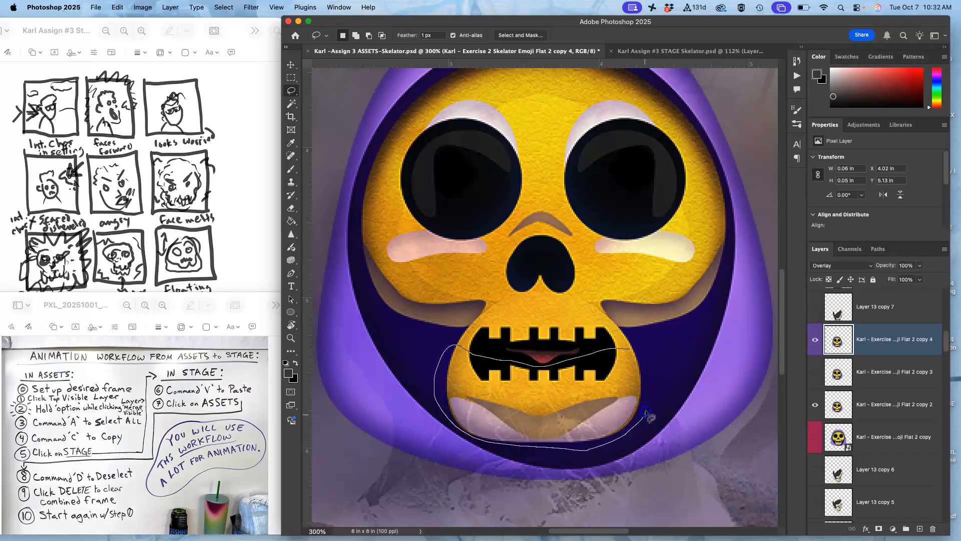
left_click_drag(640, 352, 639, 352)
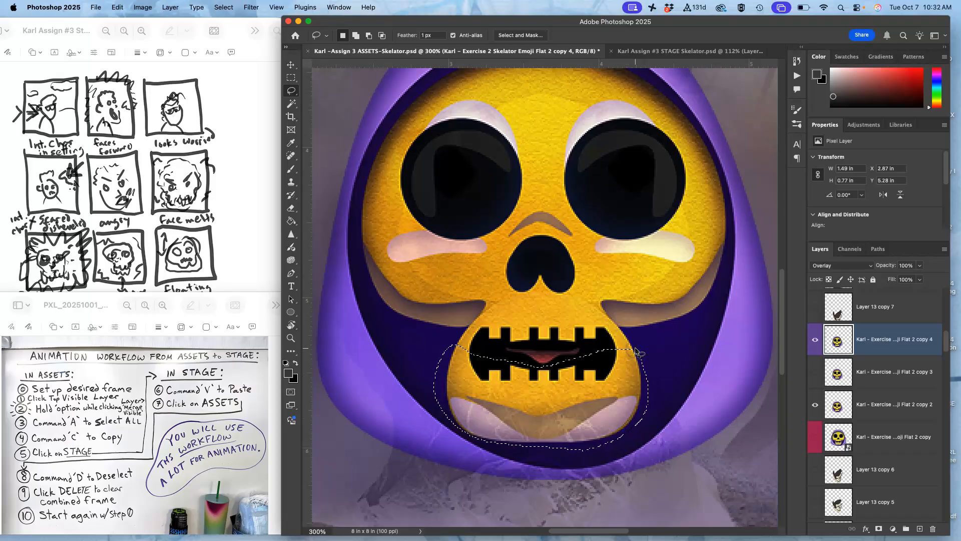
key("super+j")
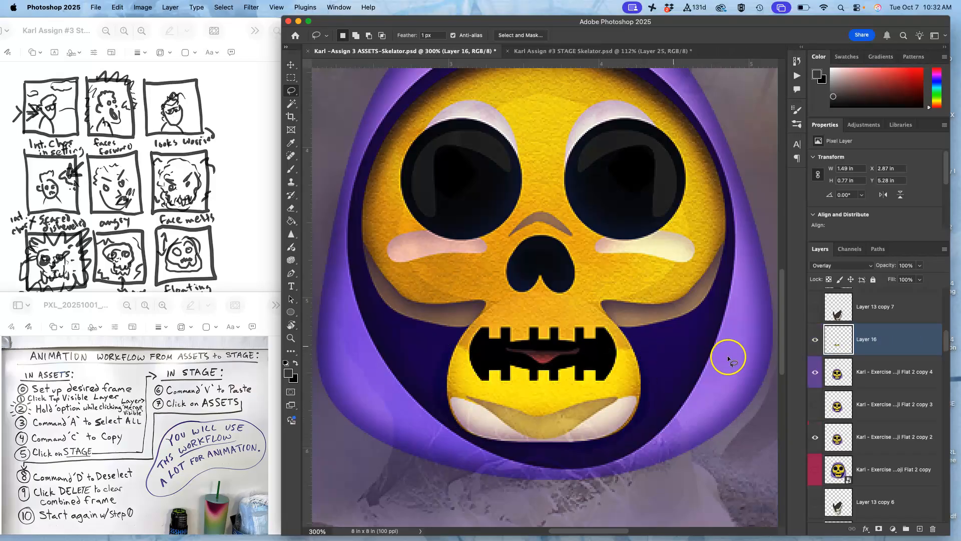
Warp the copied jaw by pulling its lower teeth downward, and apply the transformation
key("super+t")
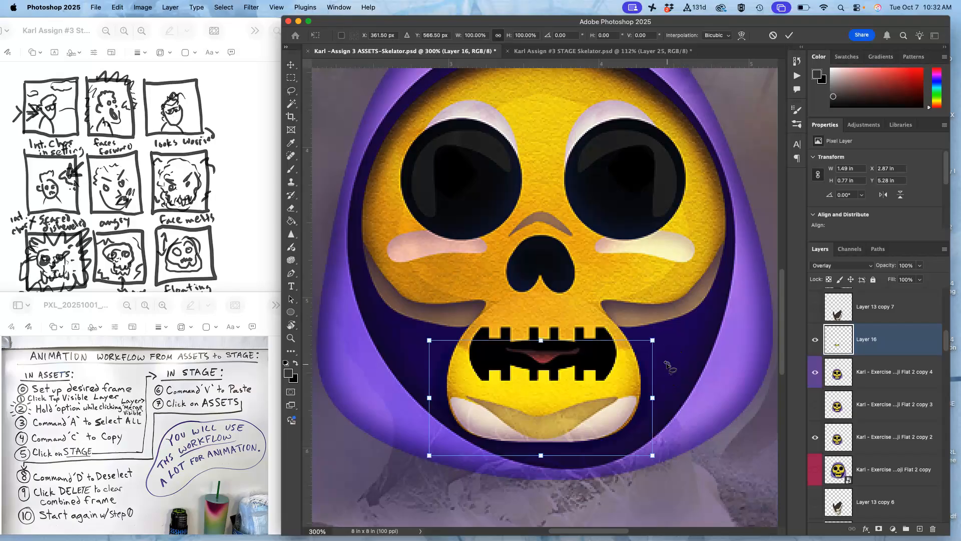
right_click(548, 395)
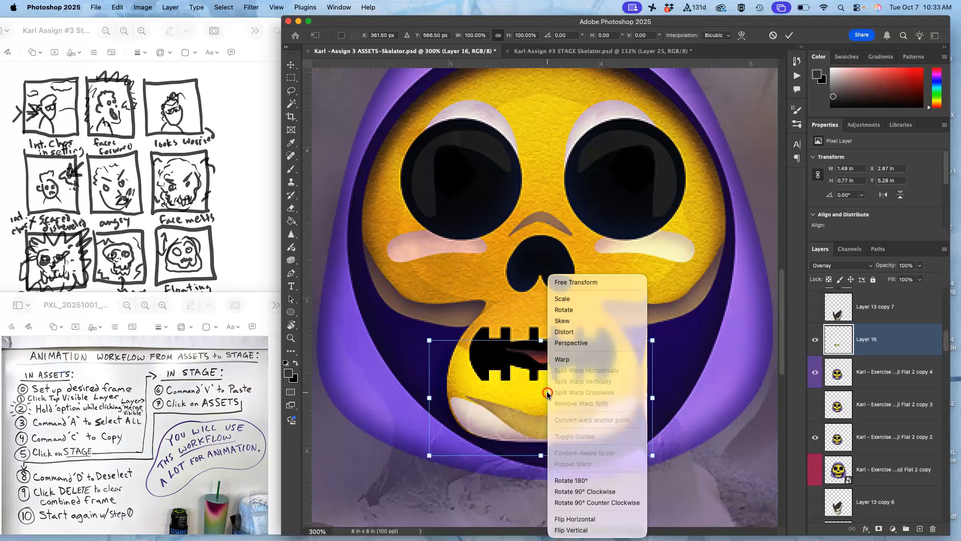
left_click(561, 369)
left_click_drag(536, 375, 537, 392)
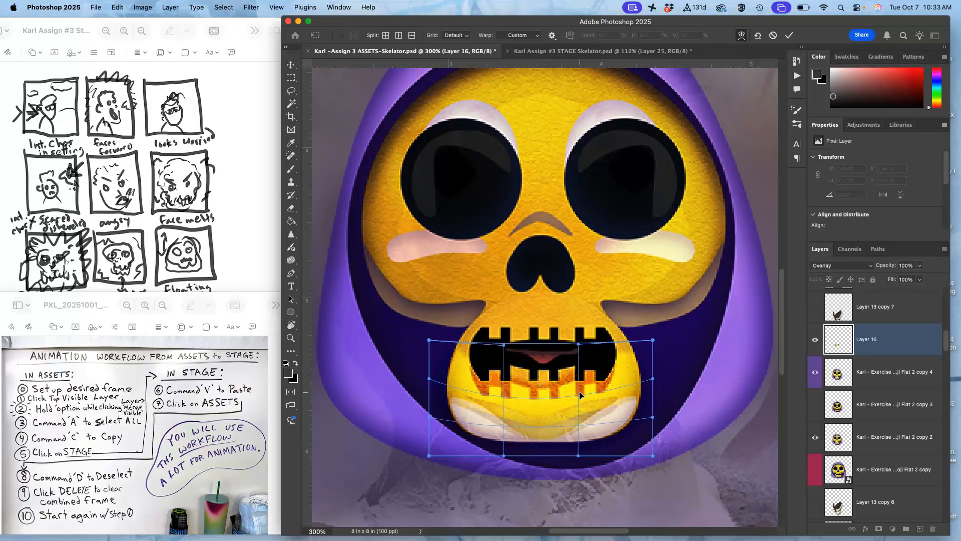
key("Return")
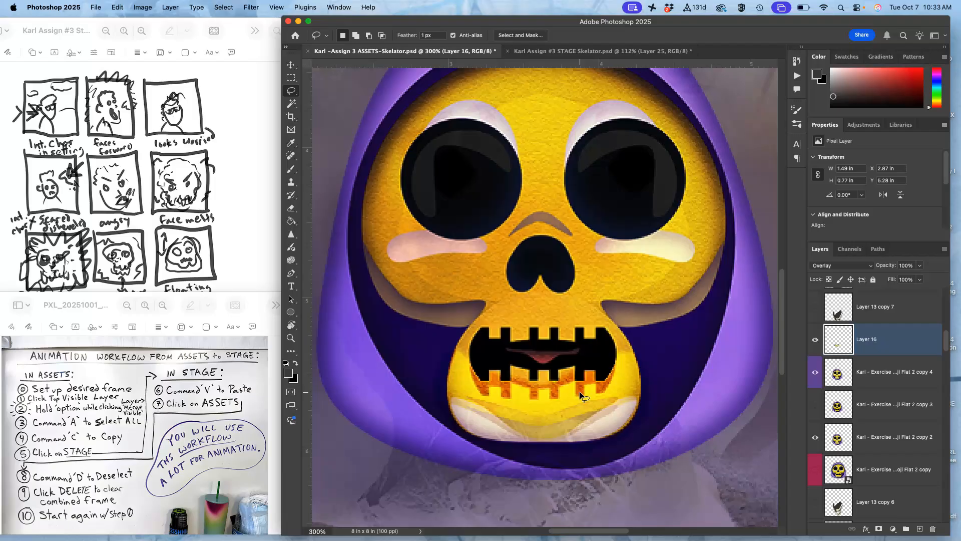
Add an empty layer directly below the copied jaw layer and set the jaw layer's blend mode to Normal
left_click(858, 372)
left_click(920, 528)
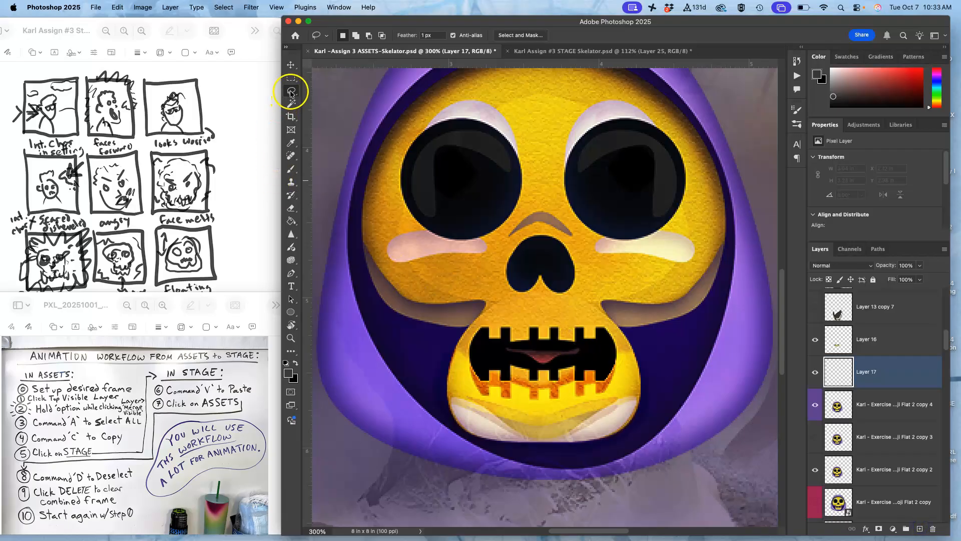
left_click(862, 338)
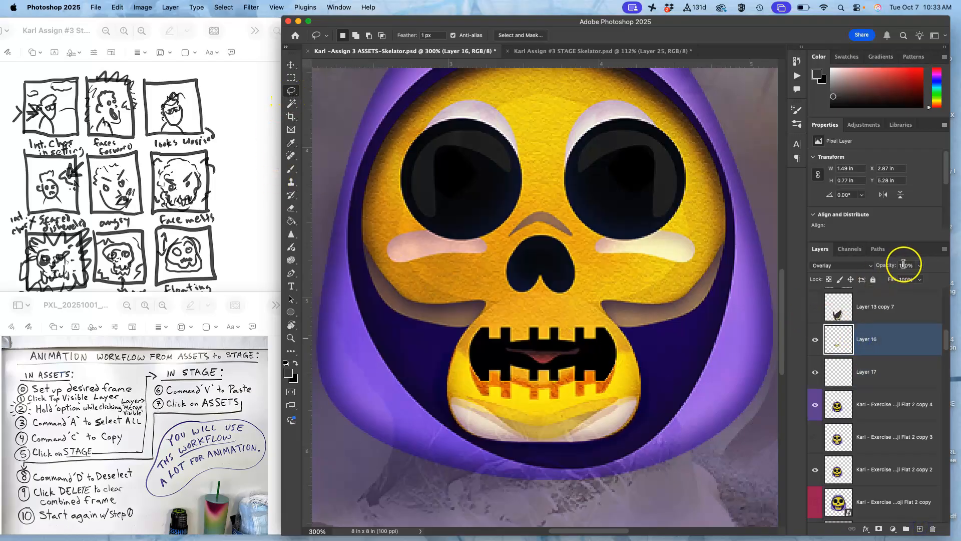
left_click(854, 265)
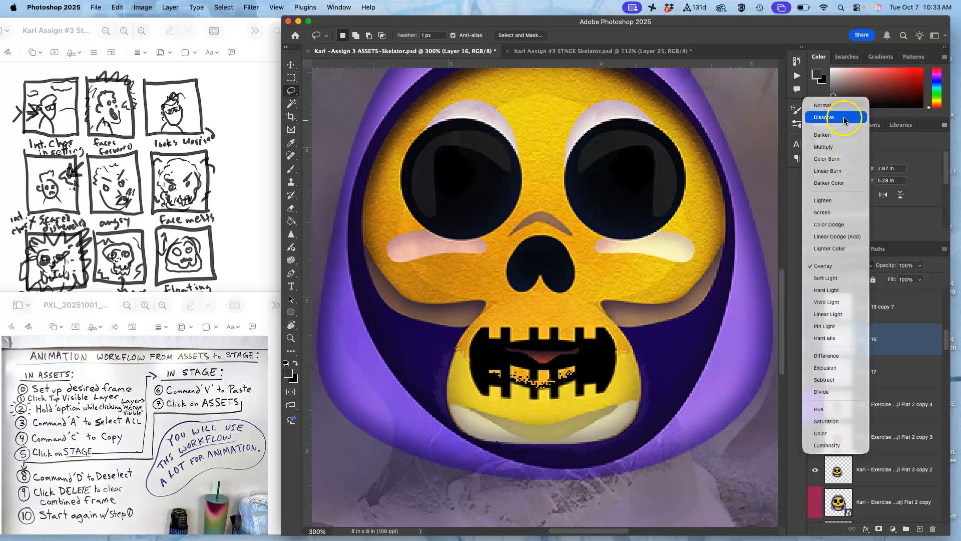
left_click(822, 105)
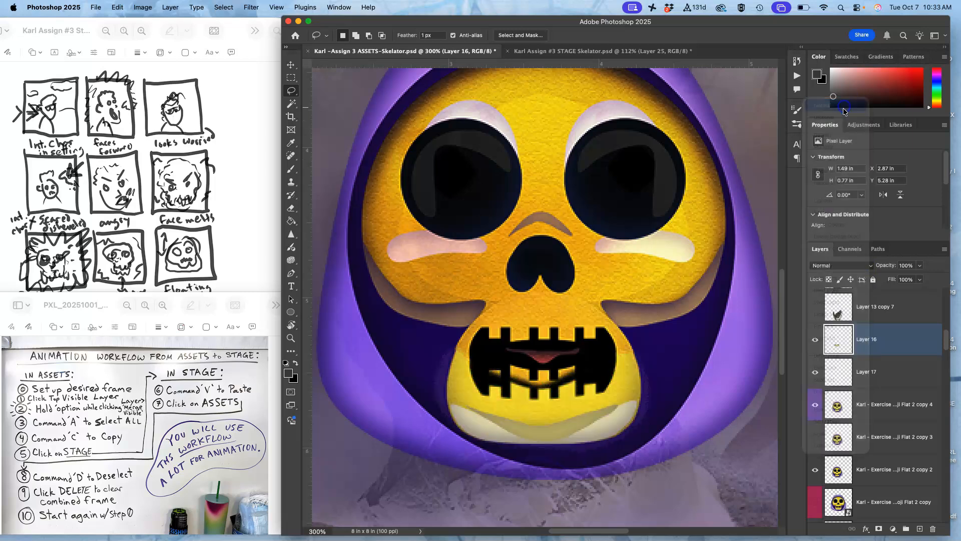
left_click(887, 375)
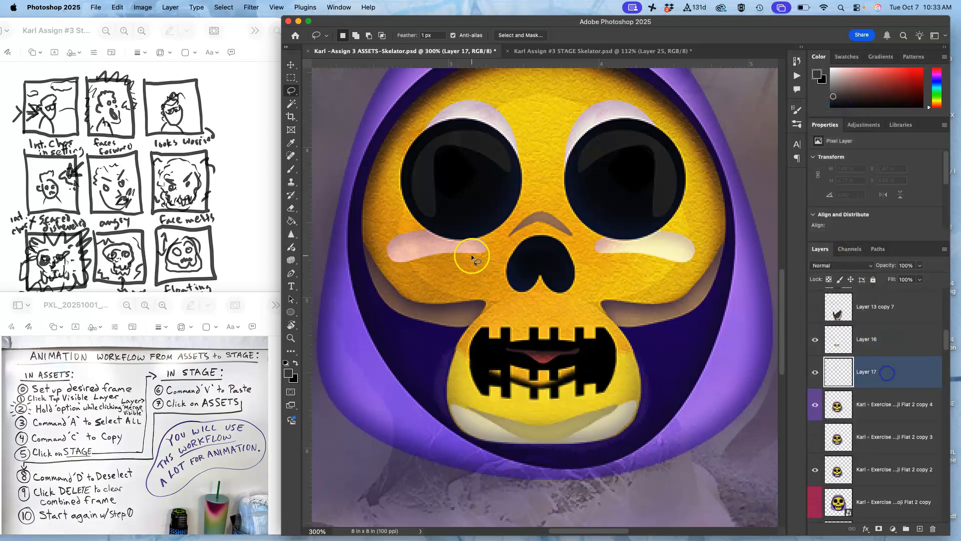
left_click(291, 79)
left_click(331, 86)
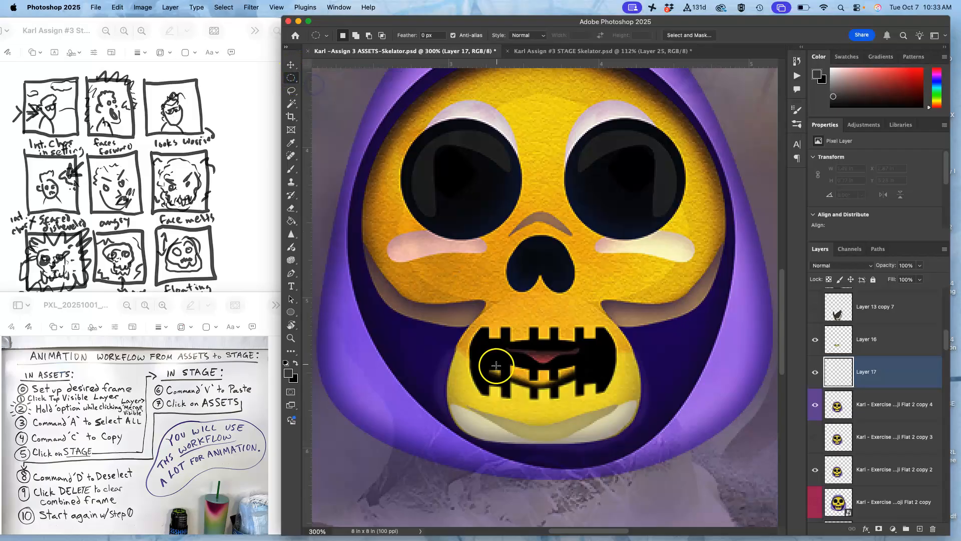
left_click_drag(481, 355, 606, 387)
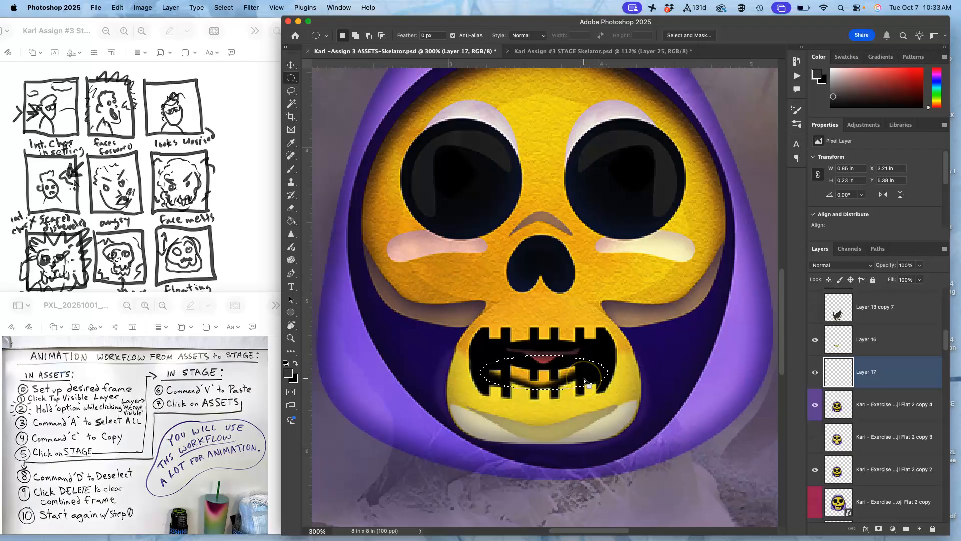
key("super+d")
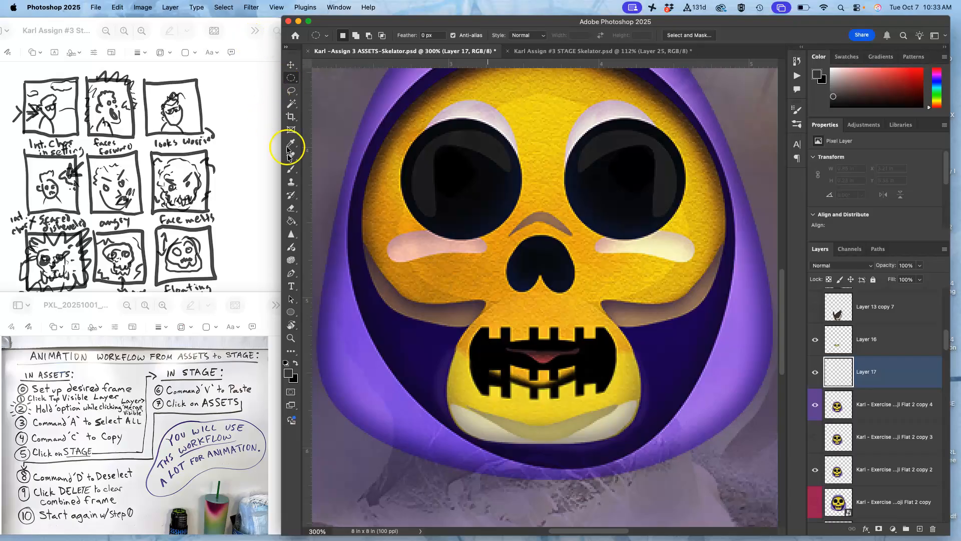
Brush black over the old lower teeth inside the mouth on Layer 17, covering about 0.72 by 0.25 in
left_click(292, 169)
left_click(289, 362)
mouse_move(509, 379)
left_mouse_down()
mouse_move(498, 365)
mouse_move(572, 366)
mouse_move(537, 379)
mouse_move(495, 371)
left_mouse_up()
key("super+z")
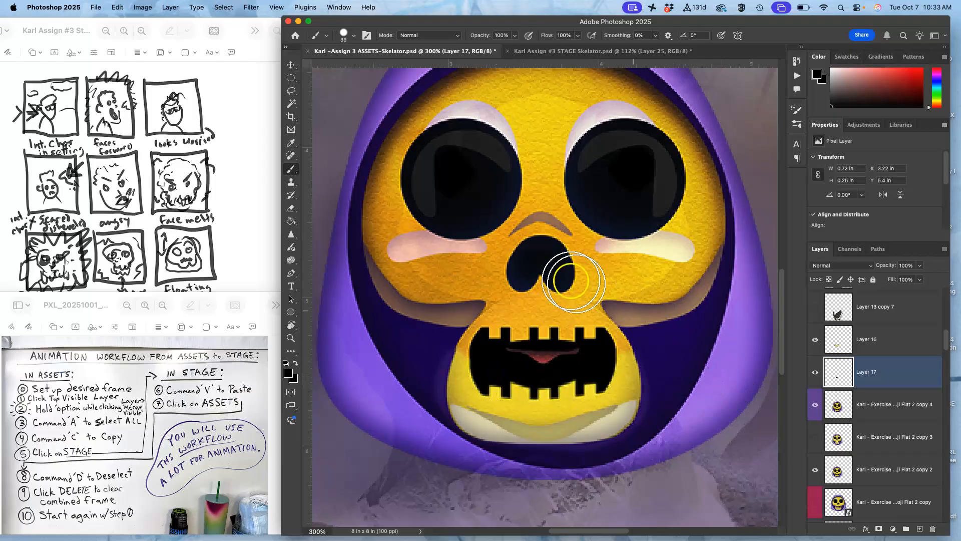
left_click(816, 374)
left_click(815, 368)
left_click(817, 344)
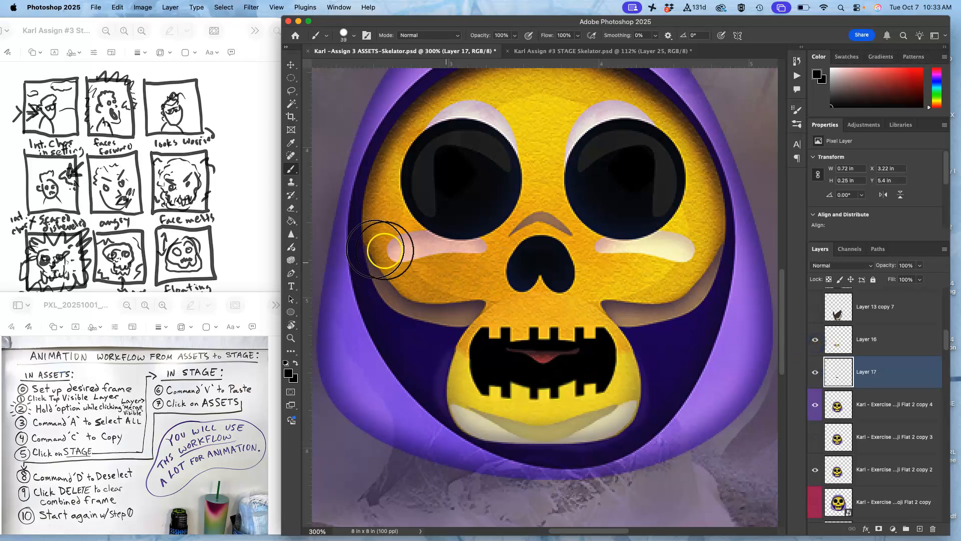
Soften the copied jaw's upper side edges on Layer 16 with the Eraser, lowering its opacity to 49% for the final strokes
left_click(291, 208)
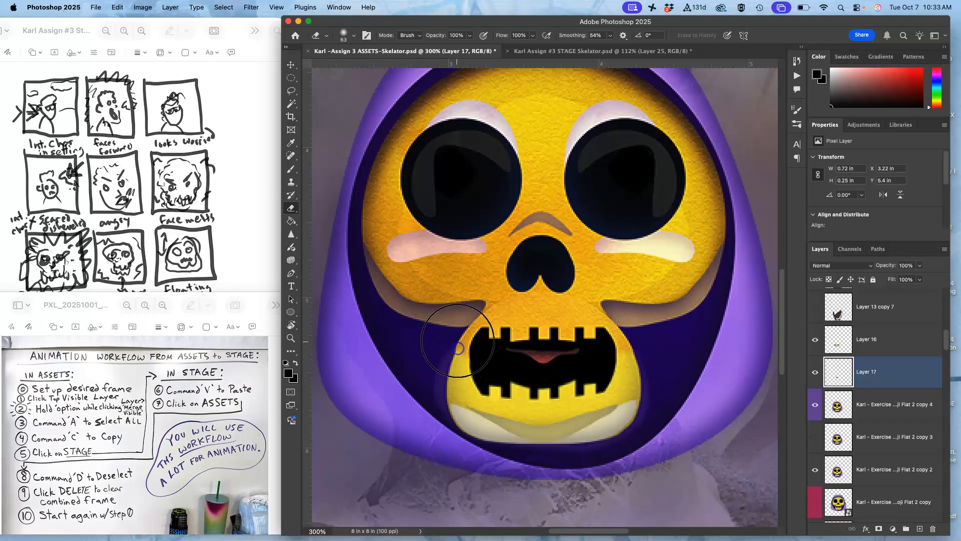
left_click(874, 340)
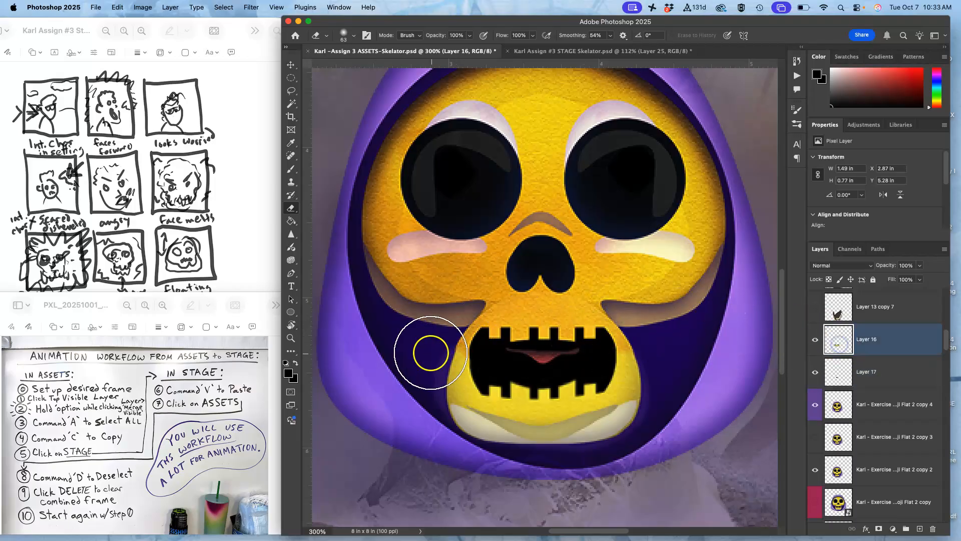
mouse_move(458, 358)
left_mouse_down()
mouse_move(464, 340)
mouse_move(459, 359)
left_mouse_up()
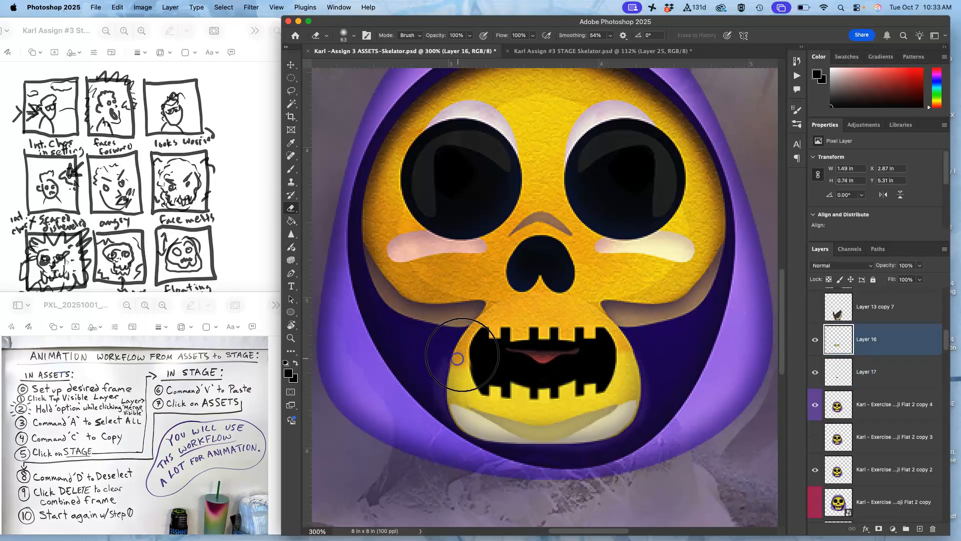
left_click(644, 341)
left_click(471, 36)
left_click(625, 362)
mouse_move(520, 343)
left_mouse_down()
mouse_move(473, 342)
mouse_move(457, 379)
mouse_move(463, 350)
left_mouse_up()
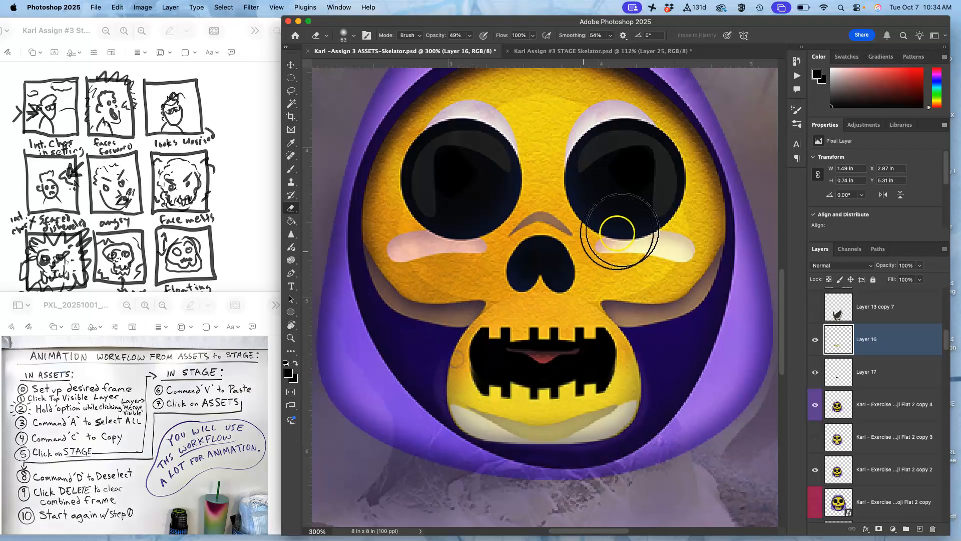
left_click(815, 340)
left_click(814, 341)
left_click(815, 340)
left_click(815, 341)
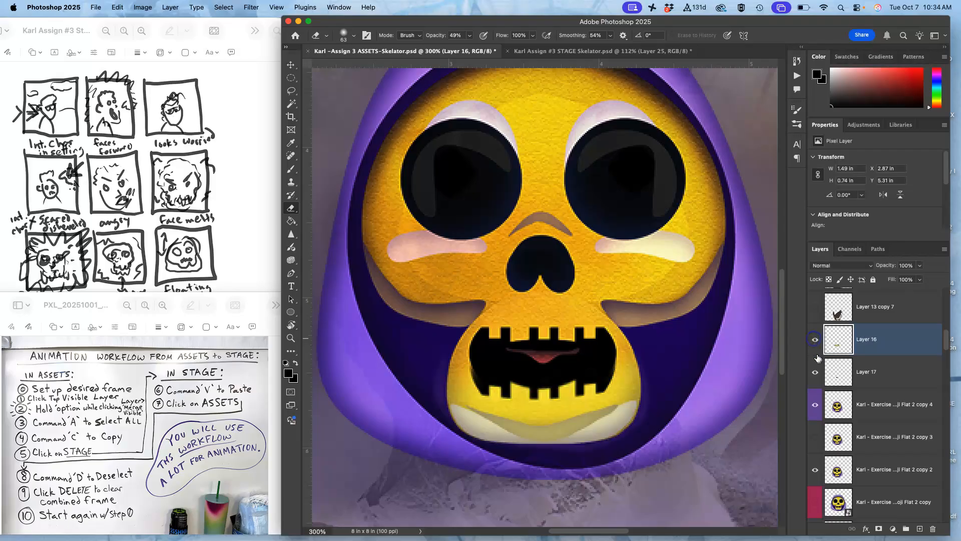
Merge the jaw on Layer 16 with the black mouth paint on Layer 17
left_click(870, 380, "shift")
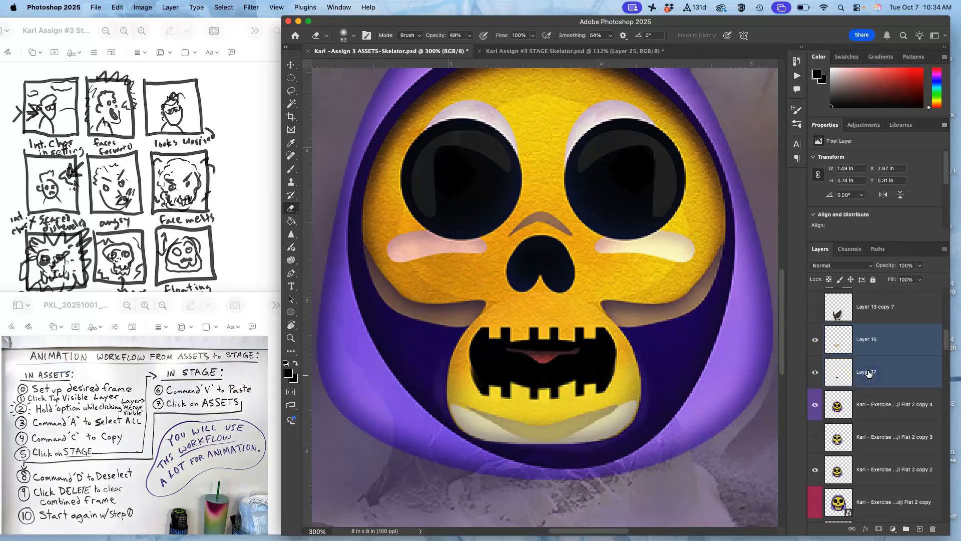
key("super+e")
Compare the face with and without the merged jaw layer, both close up and at 100% zoom
left_click(814, 343)
left_click(815, 342)
left_click(815, 343)
left_click(814, 343)
left_click(815, 343)
left_click(815, 343)
left_click(815, 343)
left_click(815, 343)
left_click(816, 342)
left_click(815, 342)
key("super+1")
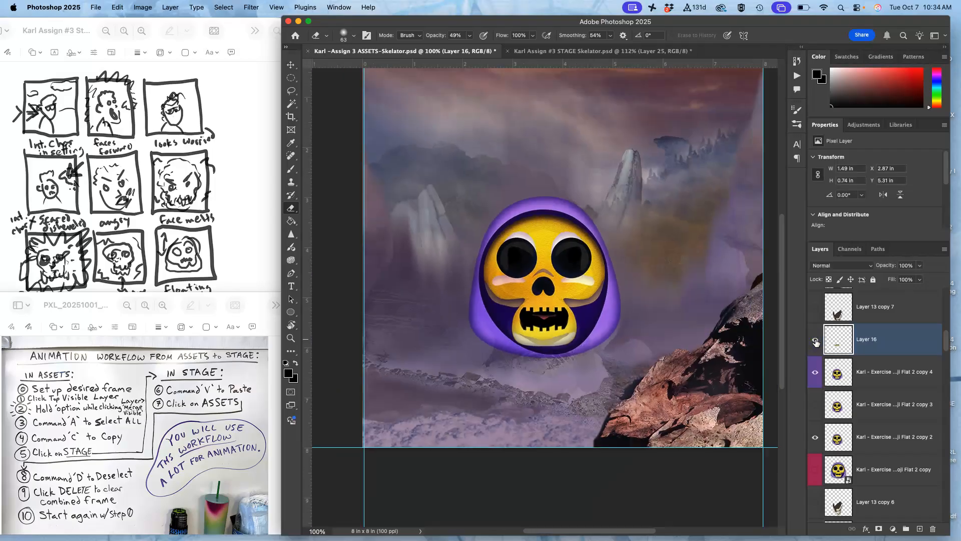
left_click(816, 341)
left_click(816, 341)
left_click(815, 340)
left_click(816, 341)
left_click(815, 340)
left_click(815, 341)
left_click(815, 340)
left_click(815, 340)
left_click(815, 341)
left_click(816, 341)
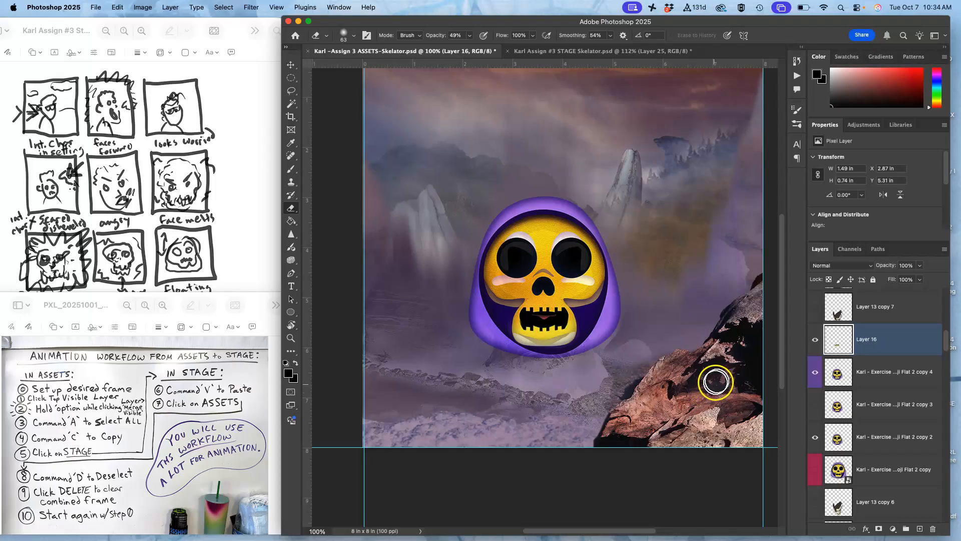
Lasso the brow and upper eye sockets on Flat 2 copy 4, about 2.23 by 0.73 in, and copy them to a new Normal-mode layer
left_click(871, 372)
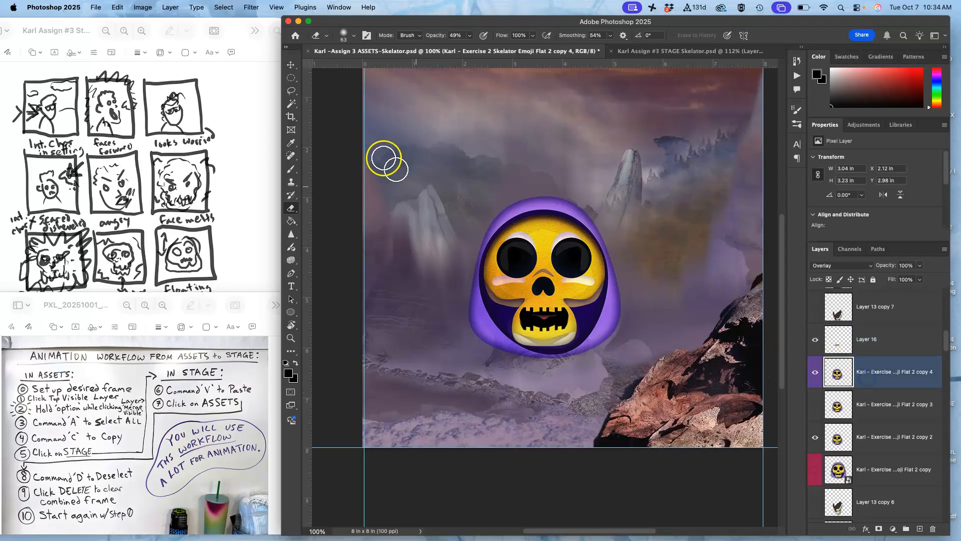
left_click(292, 90)
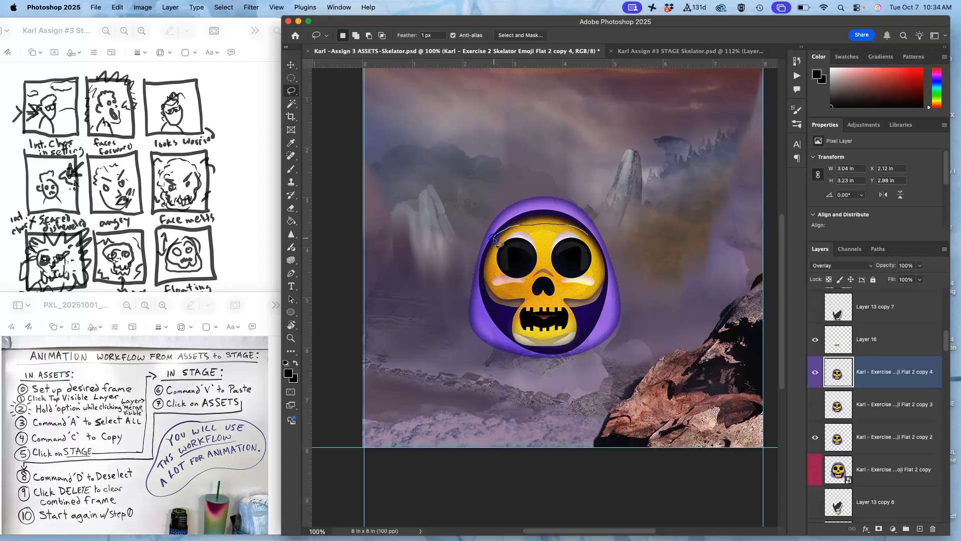
left_click_drag(491, 246, 501, 251)
left_click_drag(590, 236, 593, 243)
key("super+j")
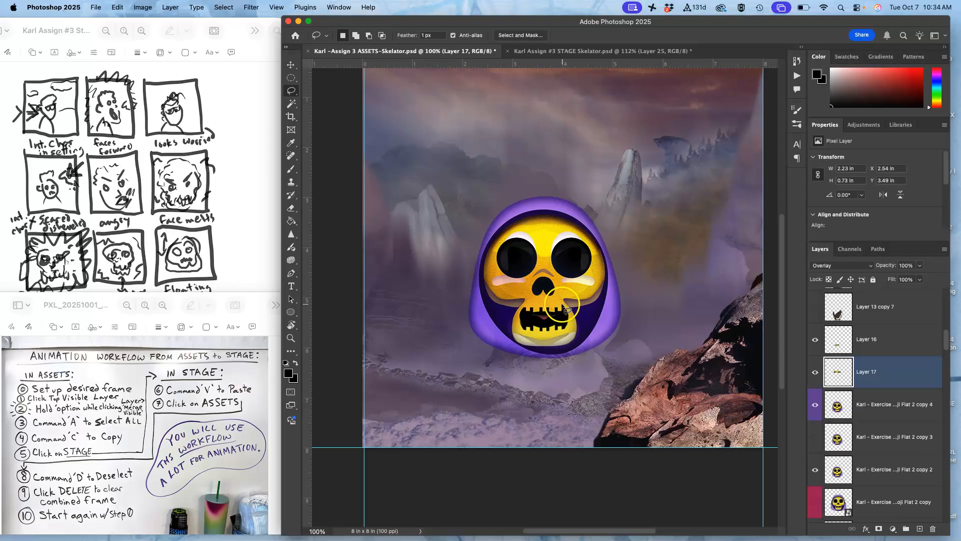
left_click(847, 269)
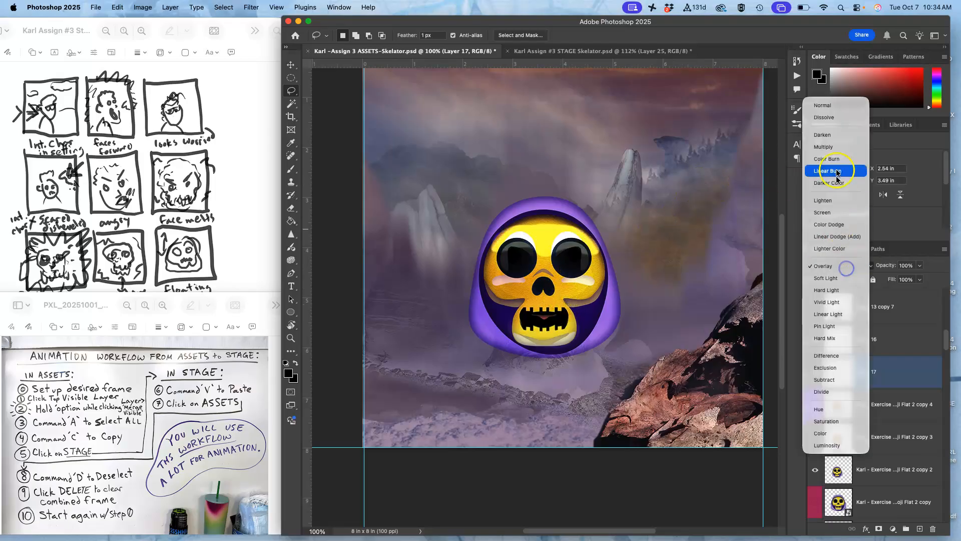
left_click(845, 106)
Warp the copied brow area downward over the tops of the eye sockets and apply the transformation
key("super+equal")
key("super+equal")
key("super+equal")
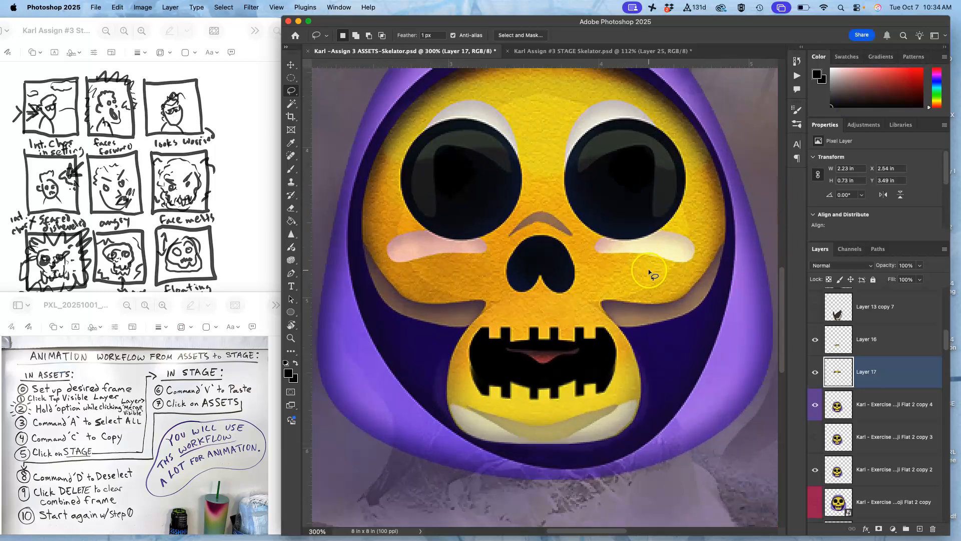
key("super+t")
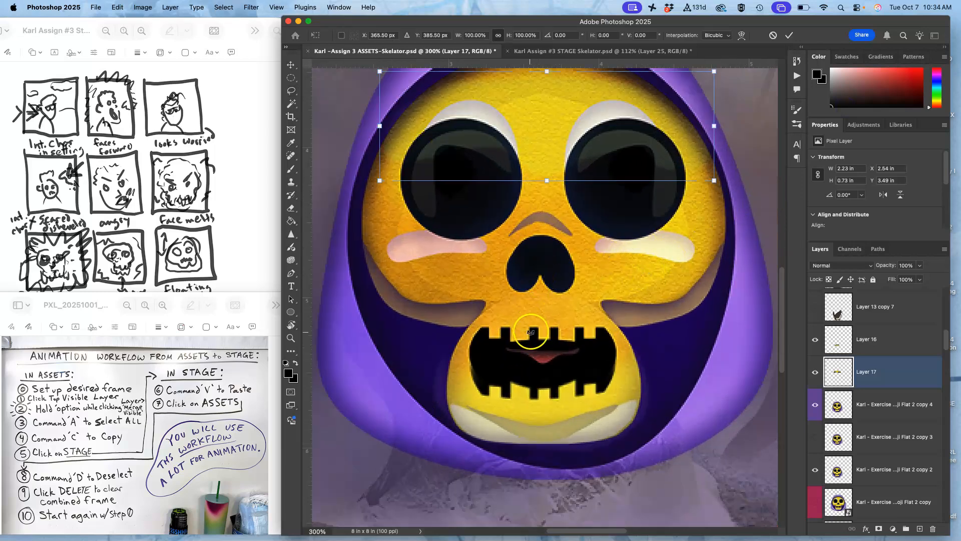
right_click(554, 150)
left_click(569, 233)
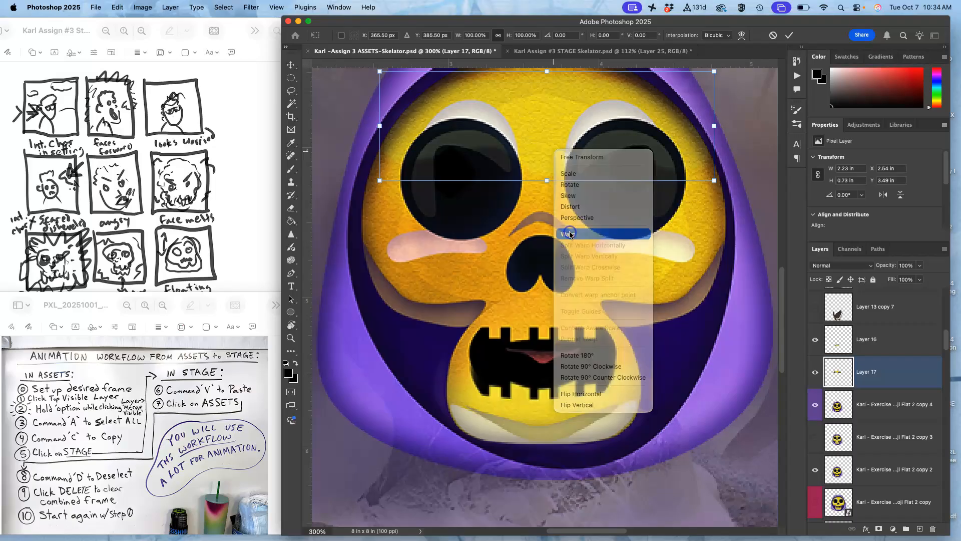
left_click_drag(541, 116, 544, 135)
key("Return")
key("l")
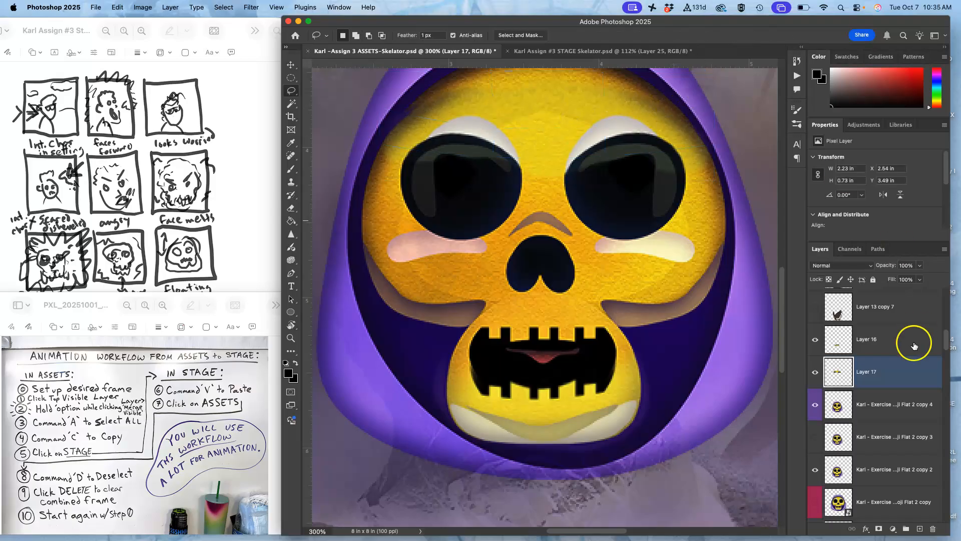
Compare the face with the jaw layer and the brow layer each switched on and off
left_click(816, 340)
left_click(815, 341)
left_click(815, 372)
left_click(816, 372)
left_click(811, 339)
left_click(814, 340)
left_click(814, 371)
left_click(814, 370)
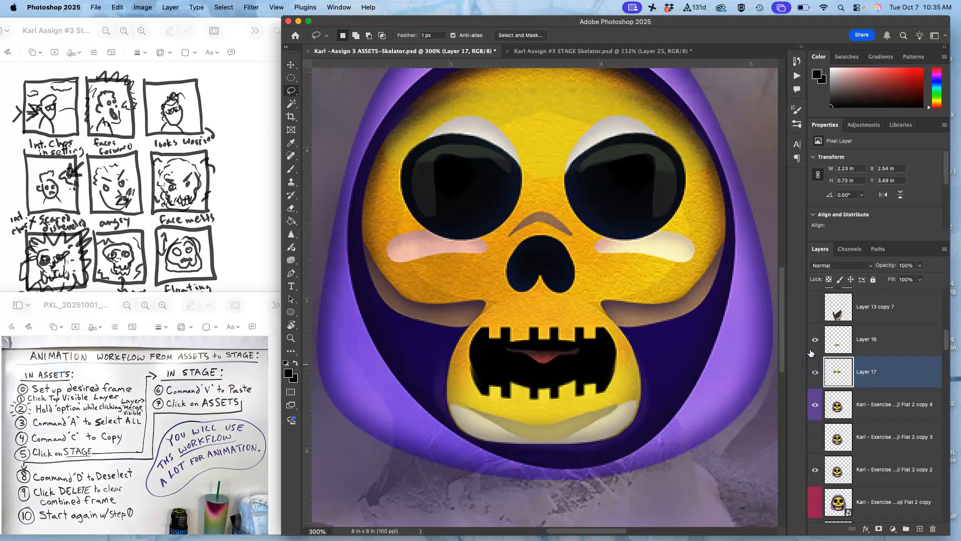
Mark both the Layer 16 jaw and the Layer 17 brow with a Yellow color label
left_click(880, 347, "shift")
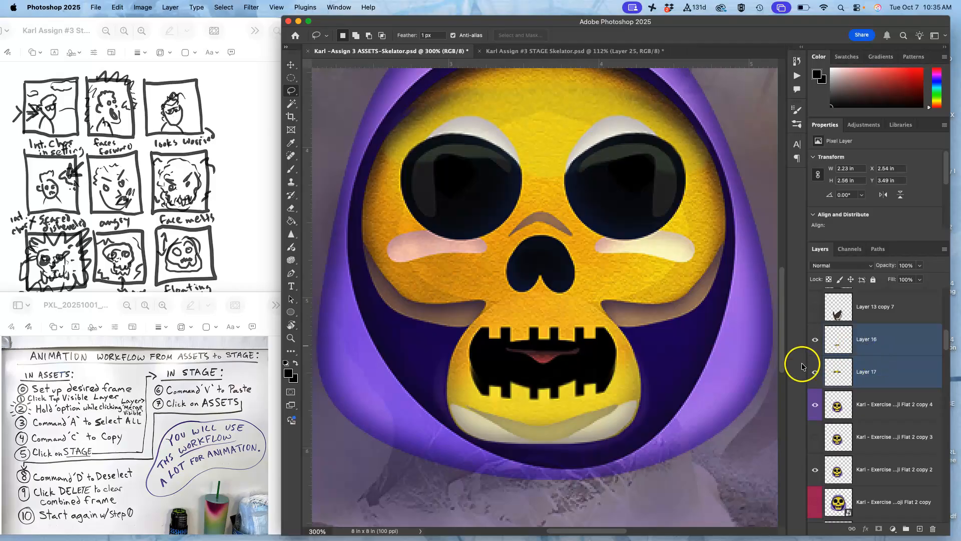
right_click(814, 355)
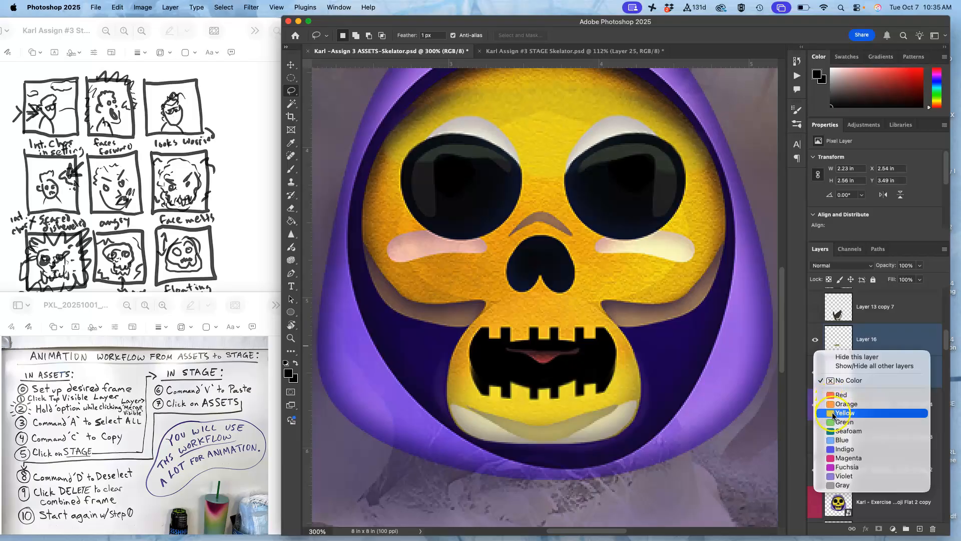
left_click(832, 413)
Duplicate Layer 16 and Layer 17, merge the two copies into one layer, and hide the yellow-labeled originals
key("super+j")
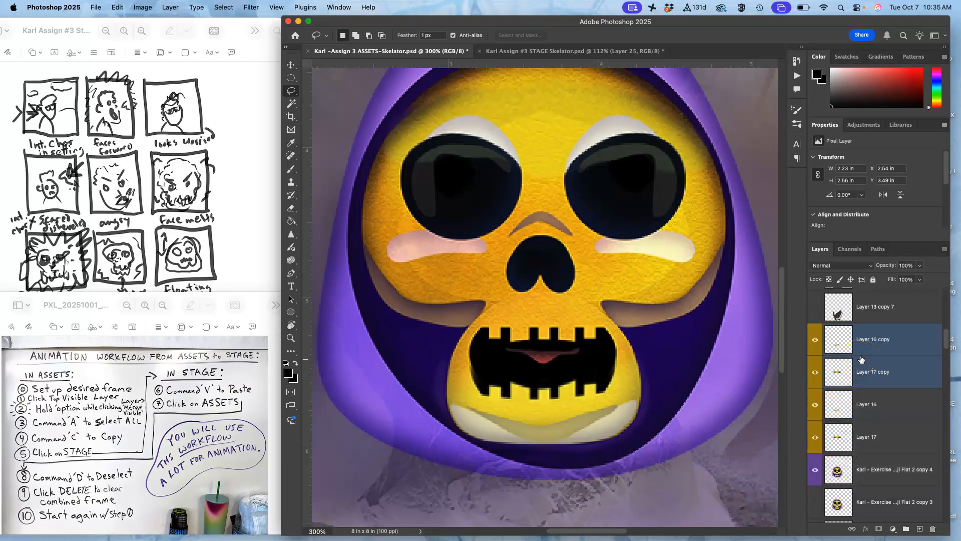
key("super+e")
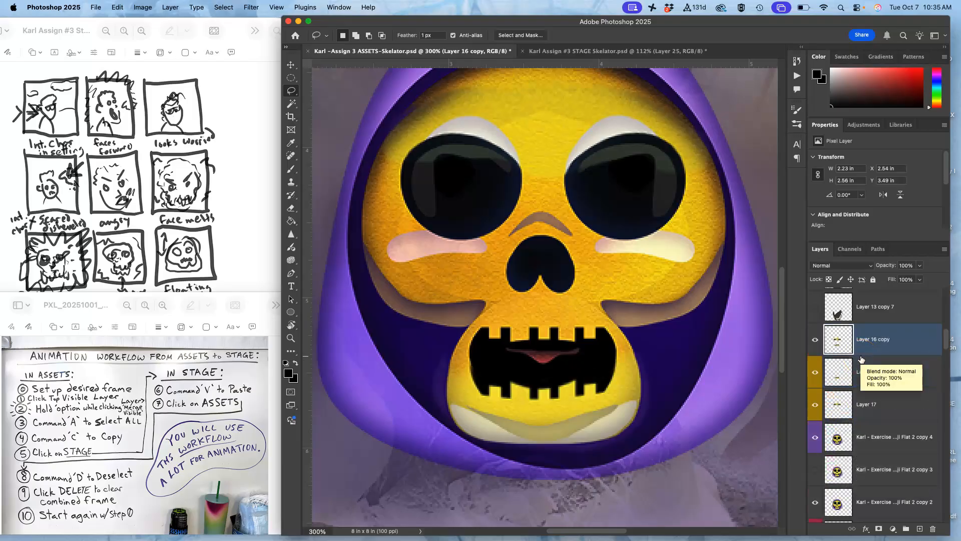
left_click(816, 374)
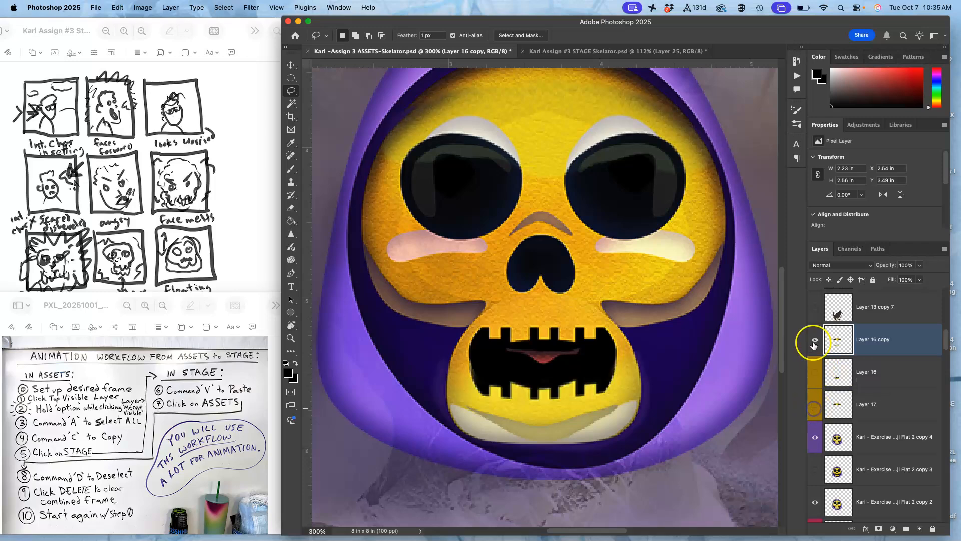
Compare the full face at 100% zoom with and without the merged Layer 16 copy
key("super+1")
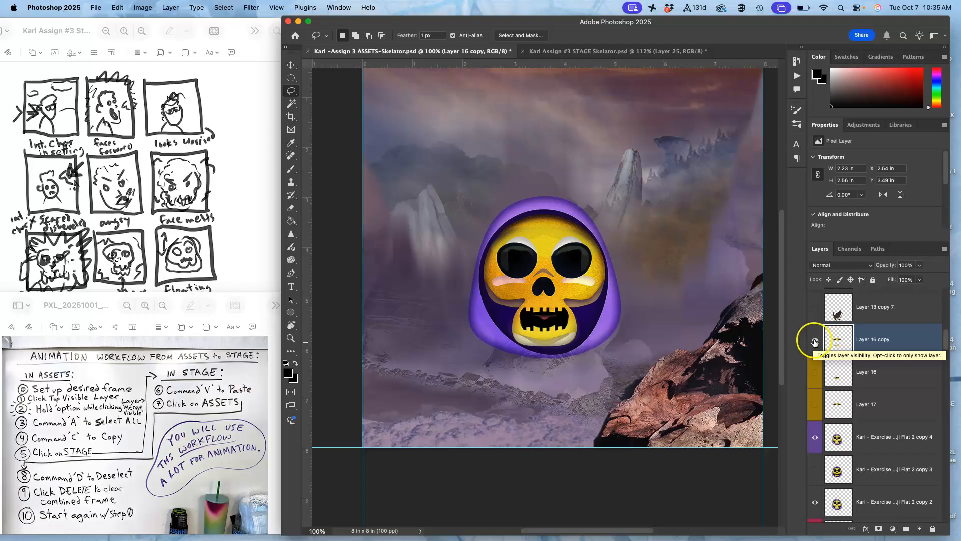
left_click(815, 341)
left_click(815, 341)
left_click(814, 341)
left_click(814, 341)
left_click(815, 341)
left_click(815, 341)
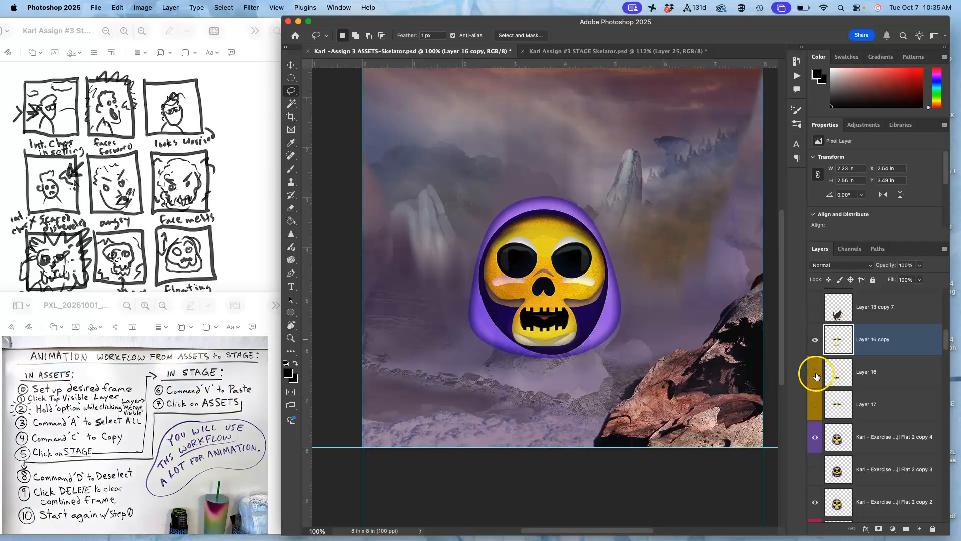
Hide Layer 16 copy, show Layer 16, and merge it with a fresh duplicate of Skelator Emoji Flat 2 copy 4
left_click(814, 341)
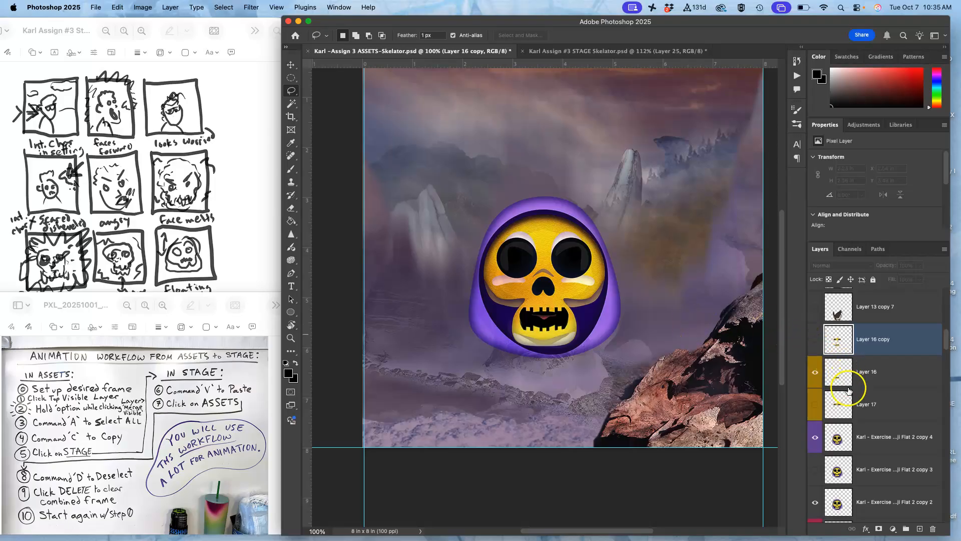
left_click(853, 439)
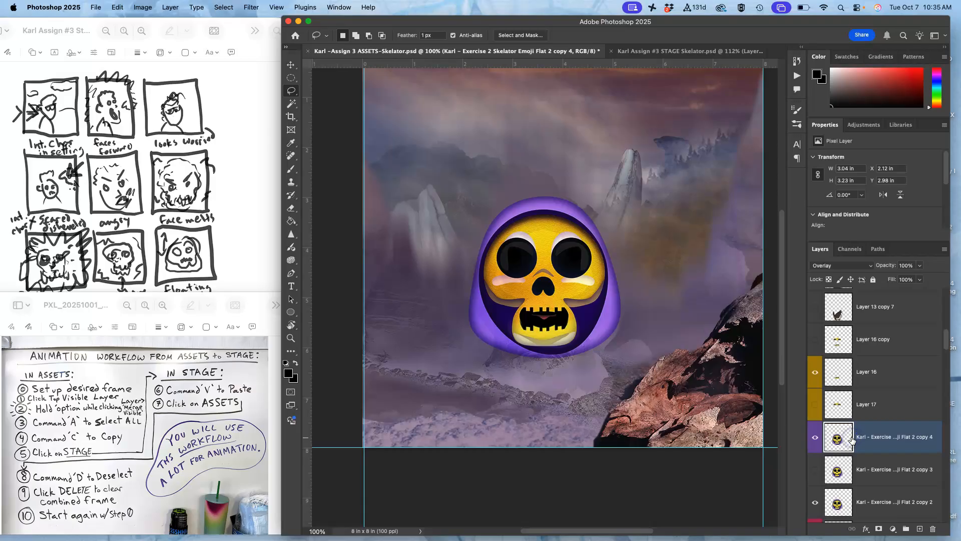
key("super+j")
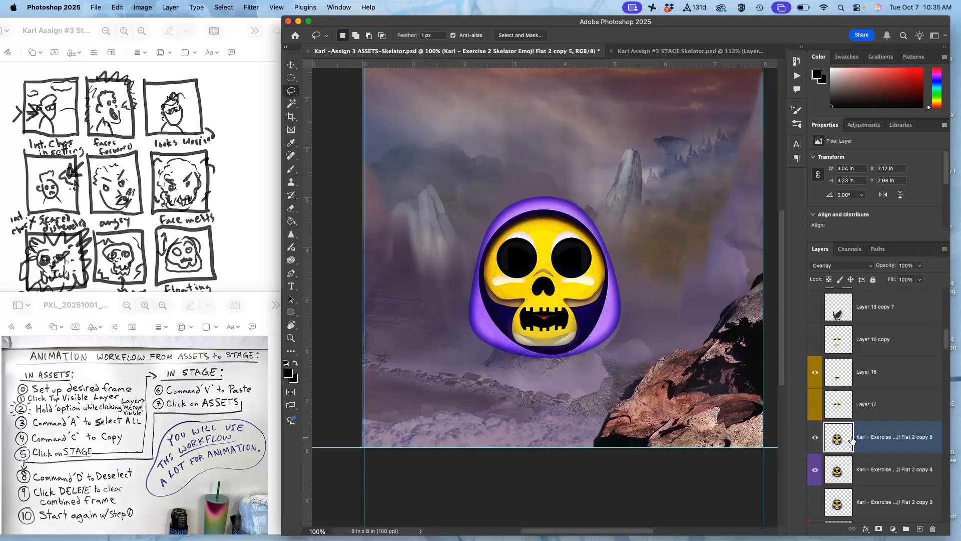
left_click(857, 379, "super")
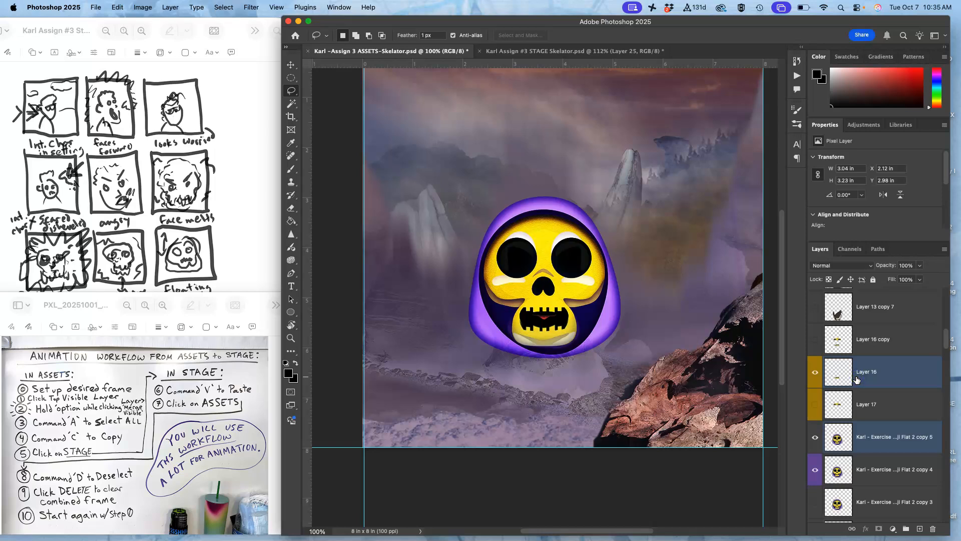
key("super+e")
left_click(815, 373)
left_click(815, 373)
left_click(815, 373)
left_click(815, 373)
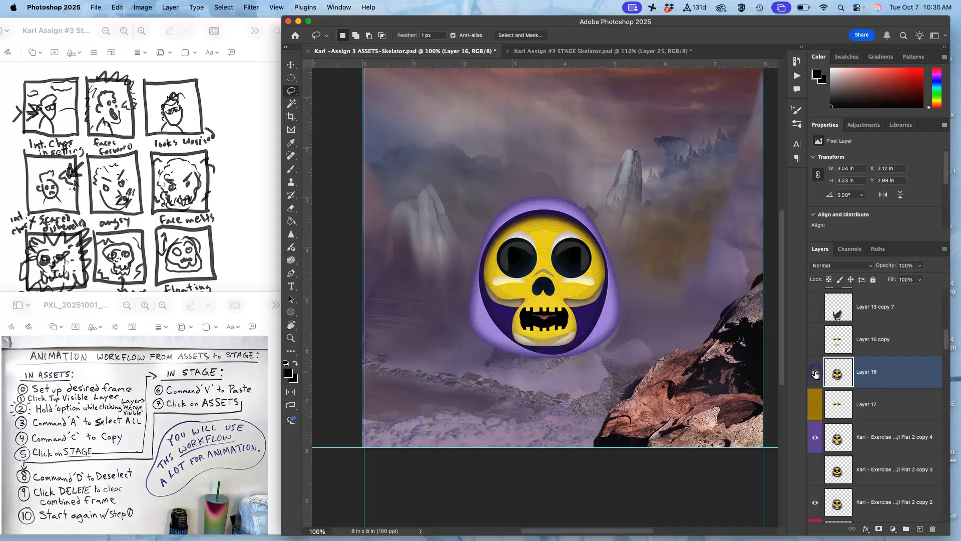
Compare the face with and without Layer 16 by repeatedly toggling that layer's visibility
left_click(815, 373)
left_click(815, 373)
left_click(815, 373)
left_click(815, 373)
left_click(815, 373)
left_click(815, 373)
left_click(815, 373)
left_click(815, 373)
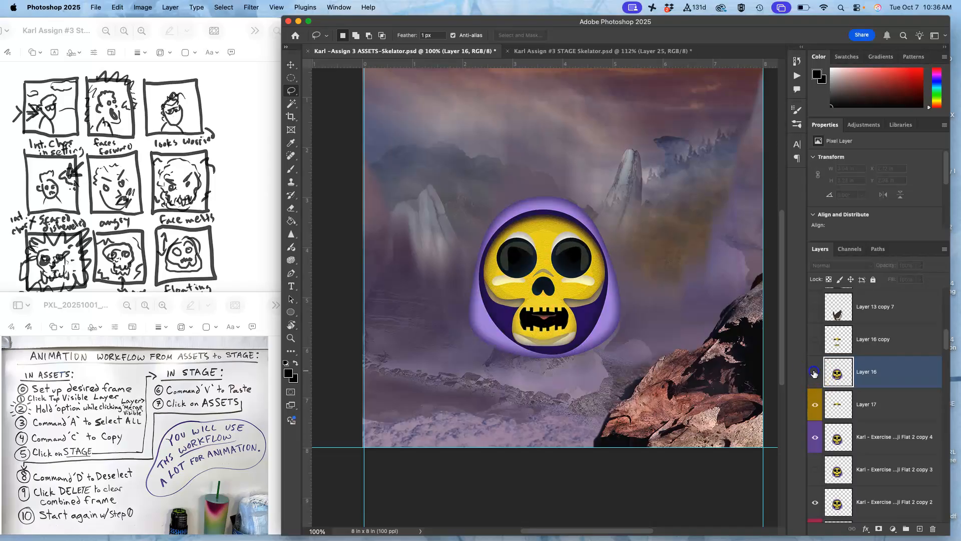
left_click(815, 373)
left_click(815, 373)
left_click(815, 373)
left_click(815, 373)
left_click(815, 373)
left_click(815, 373)
left_click(815, 373)
left_click(816, 373)
left_click(815, 373)
left_click(815, 373)
left_click(816, 373)
left_click(815, 373)
left_click(815, 373)
left_click(815, 373)
left_click(814, 373)
left_click(815, 373)
left_click(815, 373)
left_click(815, 374)
left_click(815, 373)
left_click(815, 373)
left_click(815, 373)
left_click(815, 373)
left_click(814, 373)
left_click(814, 373)
left_click(814, 373)
left_click(815, 373)
left_click(814, 373)
left_click(815, 373)
left_click(815, 373)
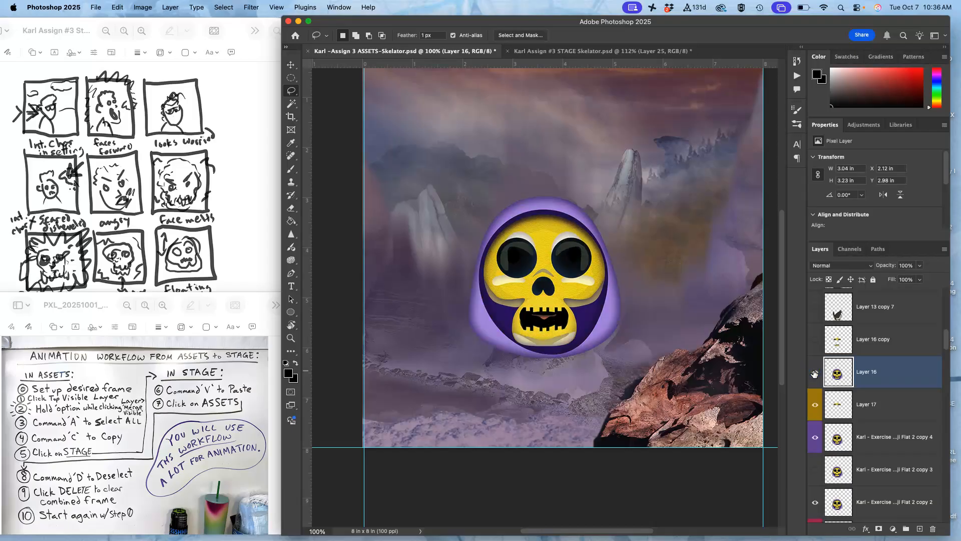
Fit the ASSETS canvas to the window and compare its open-mouth face with the Layer 25 frame in STAGE
key("super+equal")
key("super+0")
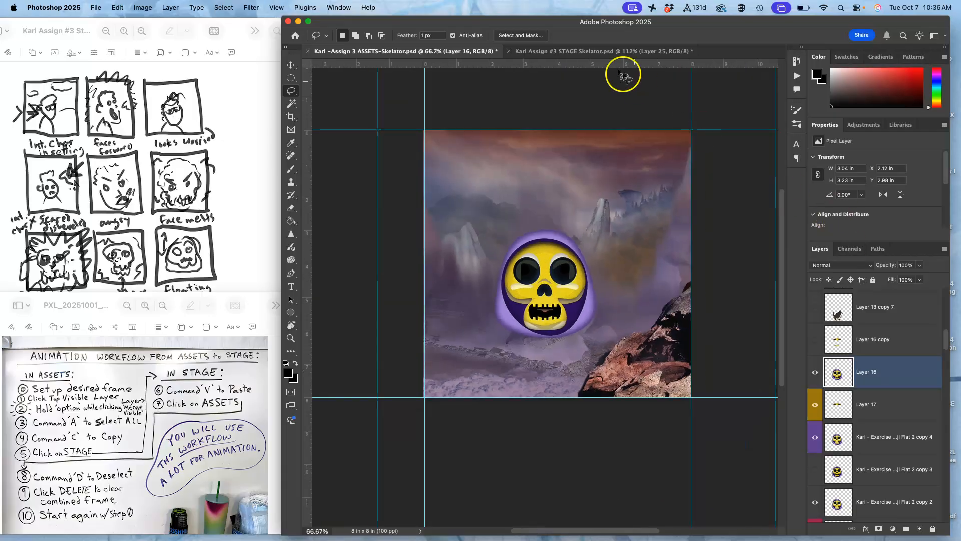
key("super+0")
left_click(606, 52)
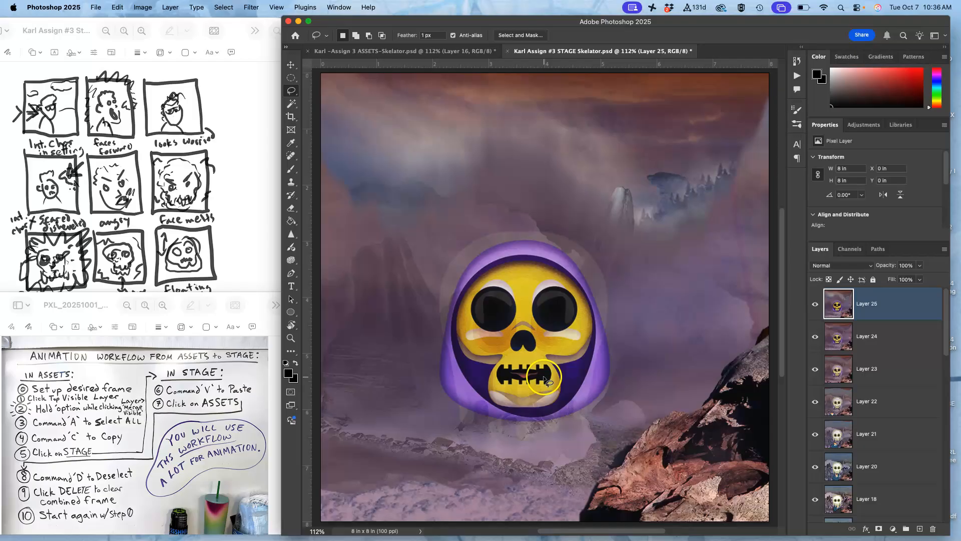
left_click(453, 51)
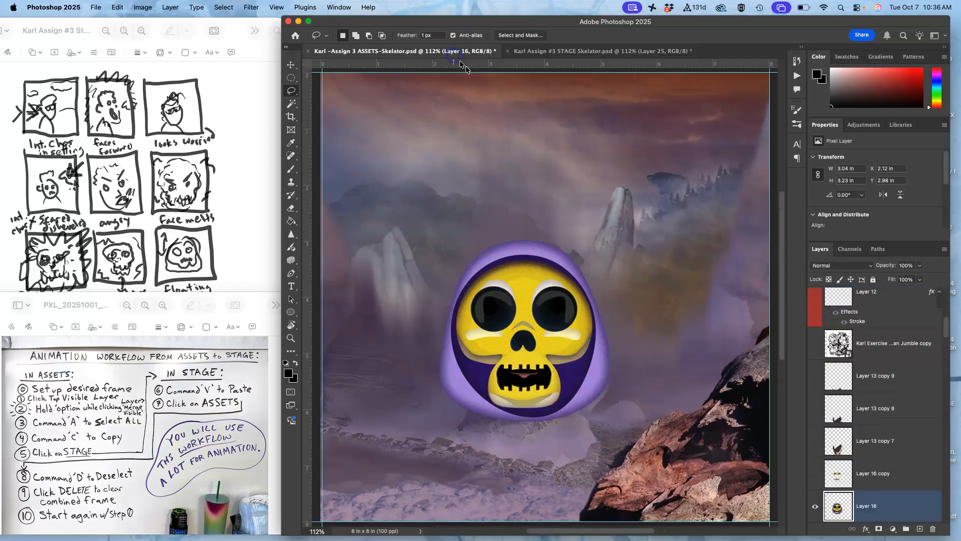
Hide Layer 16 in ASSETS and compare the closed-mouth face against STAGE's Layer 25 frame, also checking Layer 17's effect
scroll(849, 405, "down", 4)
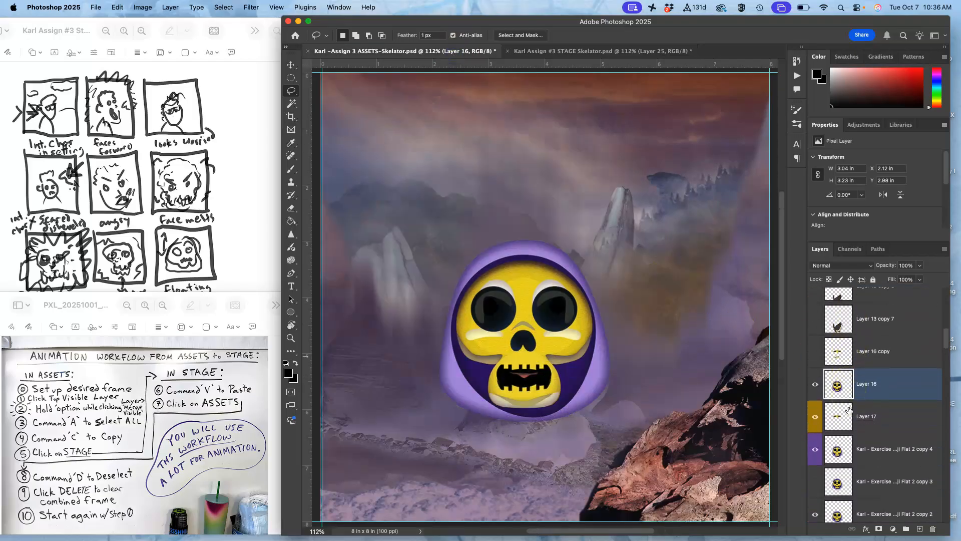
left_click(815, 384)
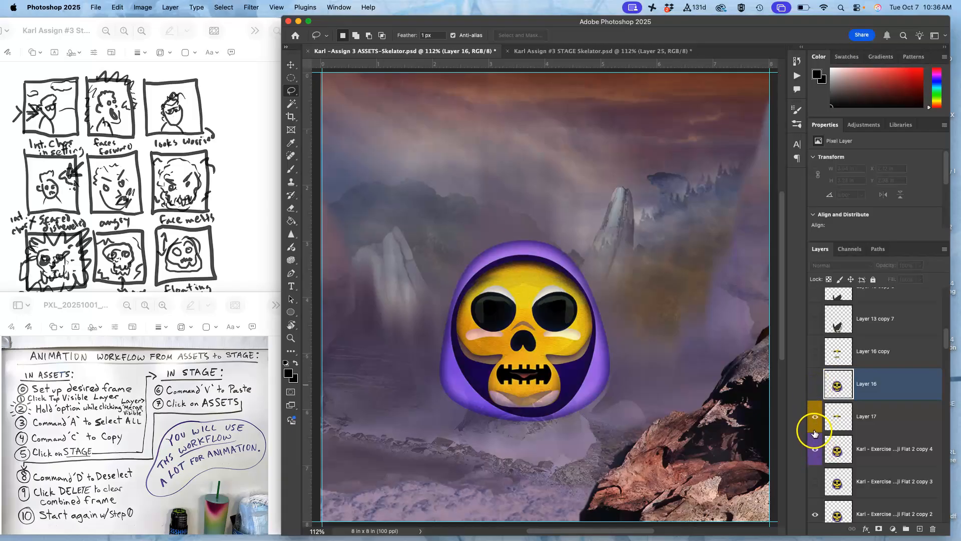
left_click(815, 417)
left_click(815, 417)
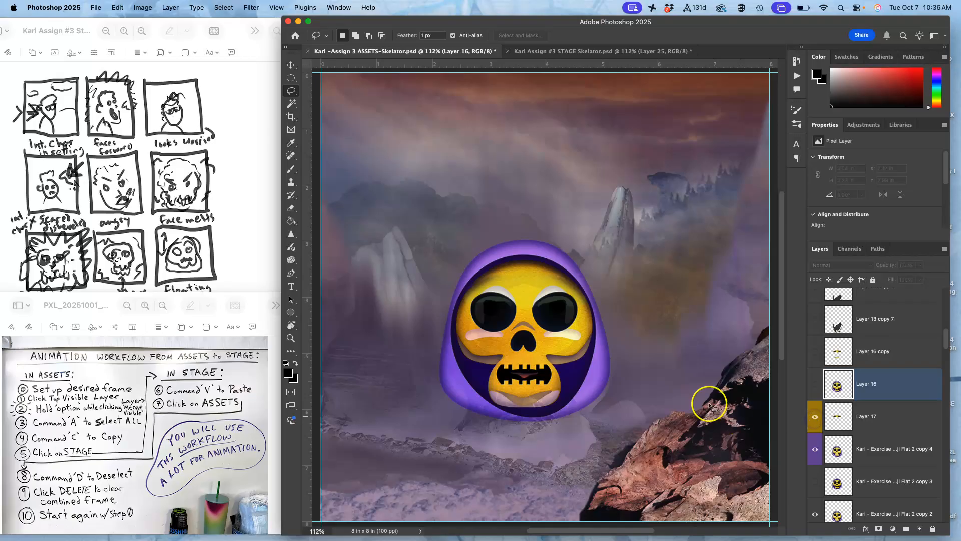
left_click(649, 52)
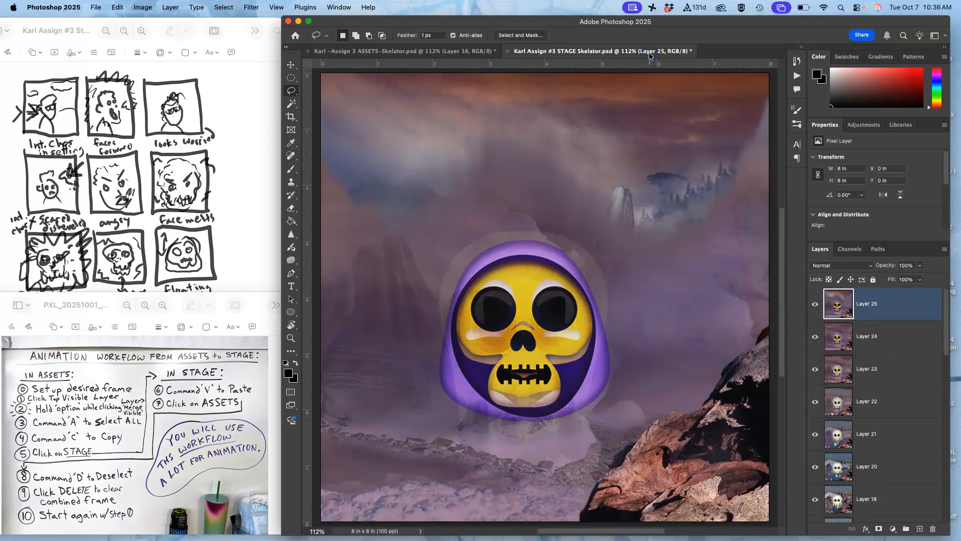
left_click(481, 51)
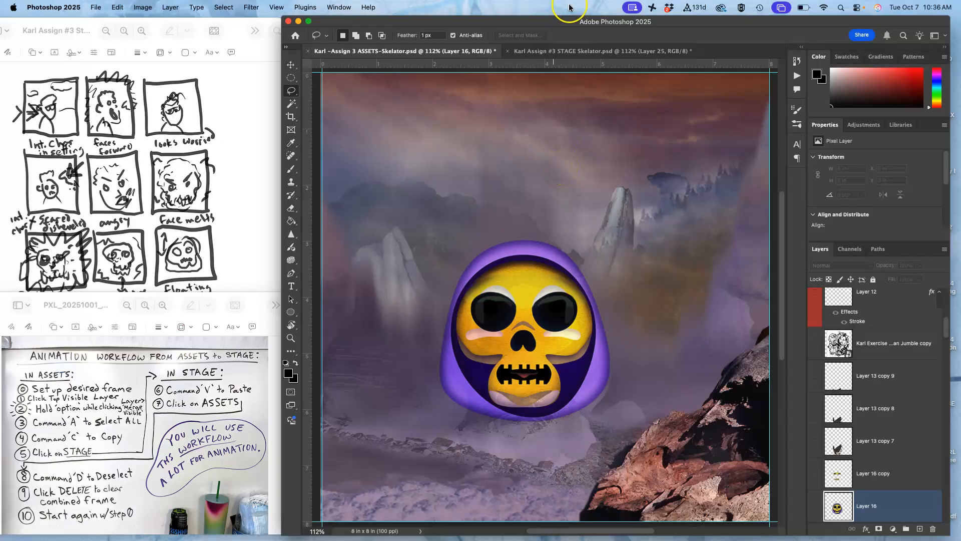
left_click(570, 51)
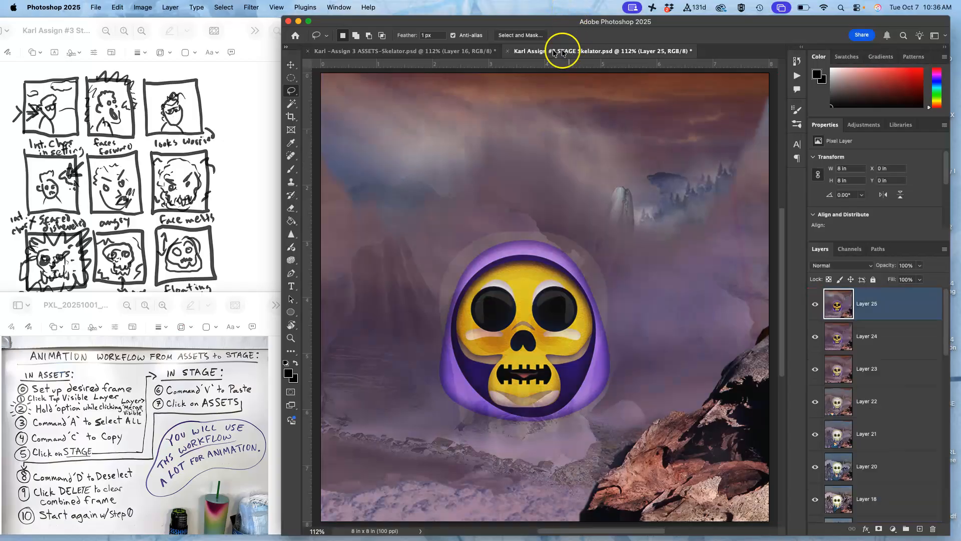
left_click(453, 50)
Merge the visible ASSETS layers into a new combined layer above ROCK PROP, then select and copy the entire canvas
scroll(848, 376, "up", 10)
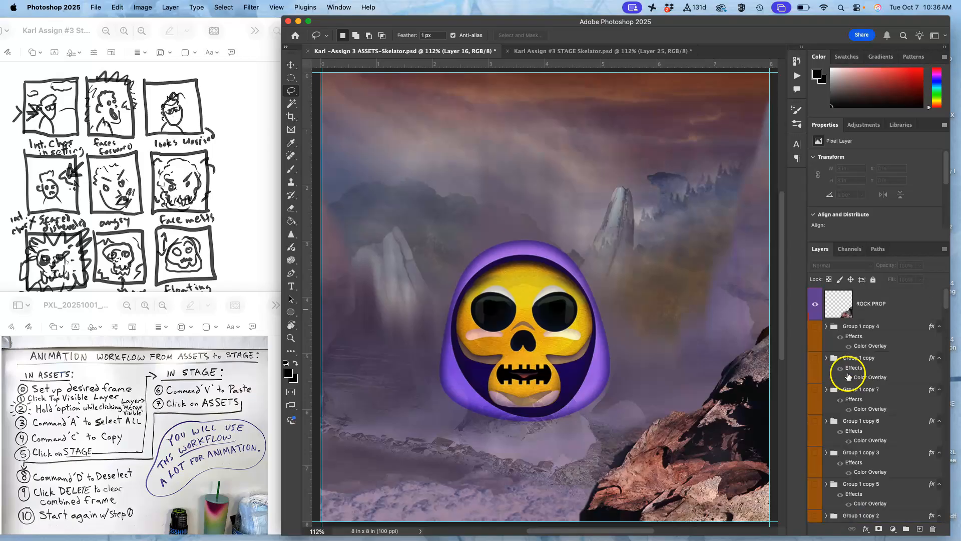
left_click(860, 314)
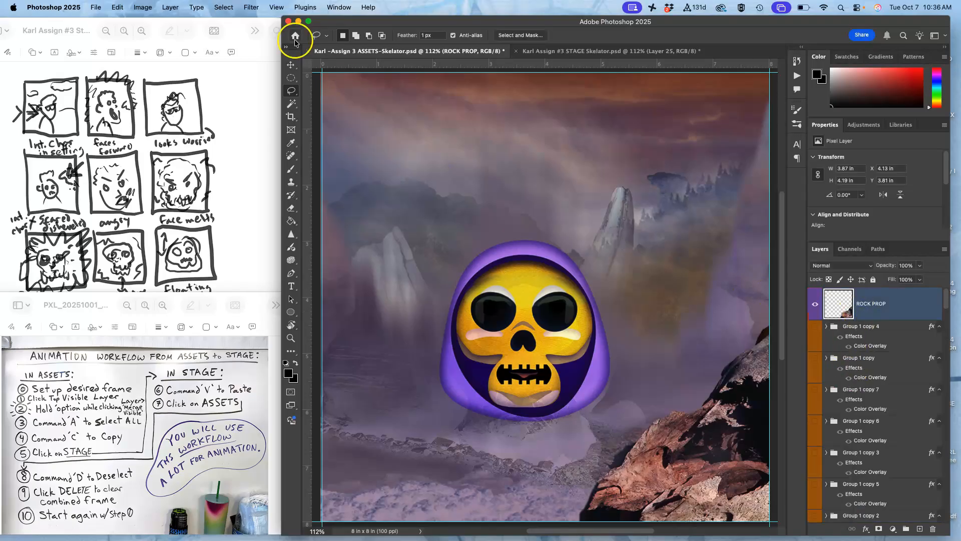
left_click(170, 7)
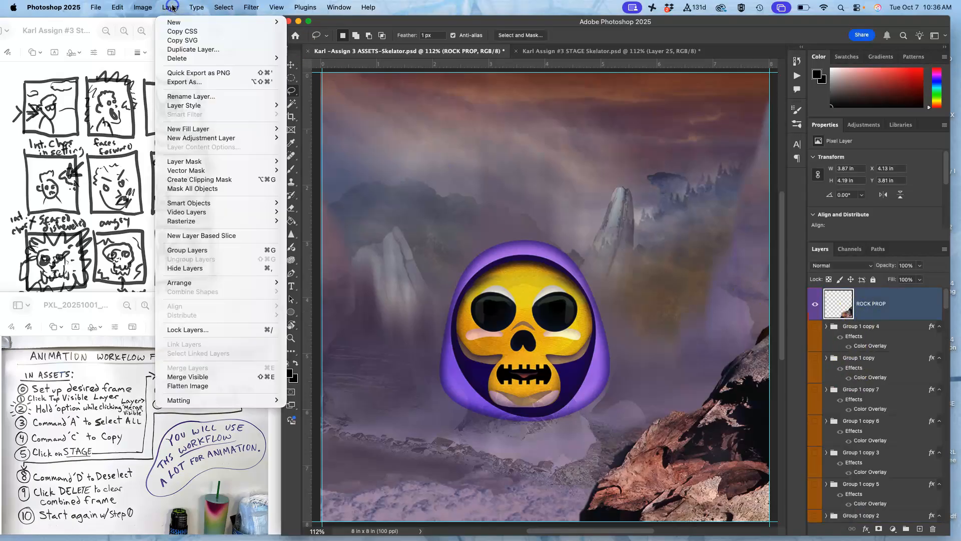
left_click(210, 376, "alt")
key("super+a")
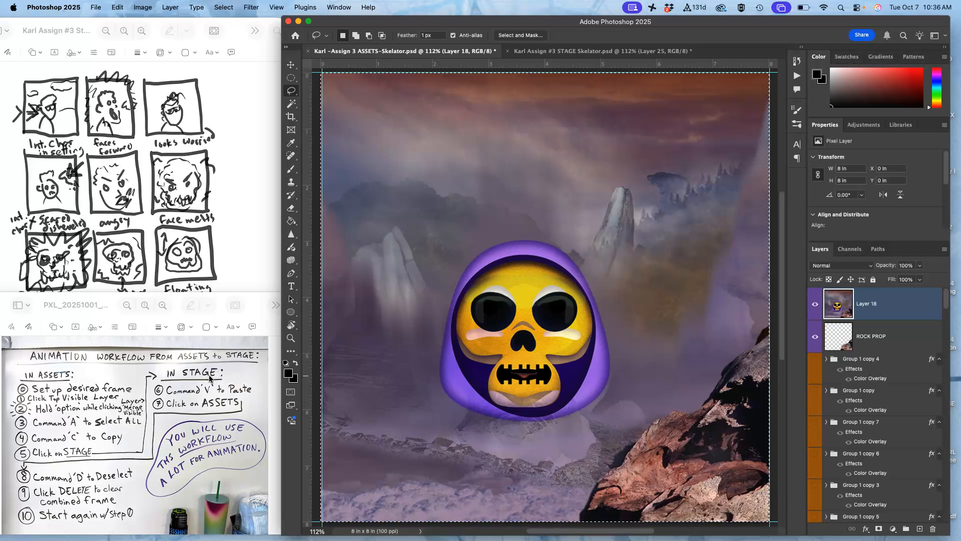
Paste the combined frame above Layer 25 in STAGE, then return to ASSETS, deselect, and delete the combined layer there
left_click(541, 52)
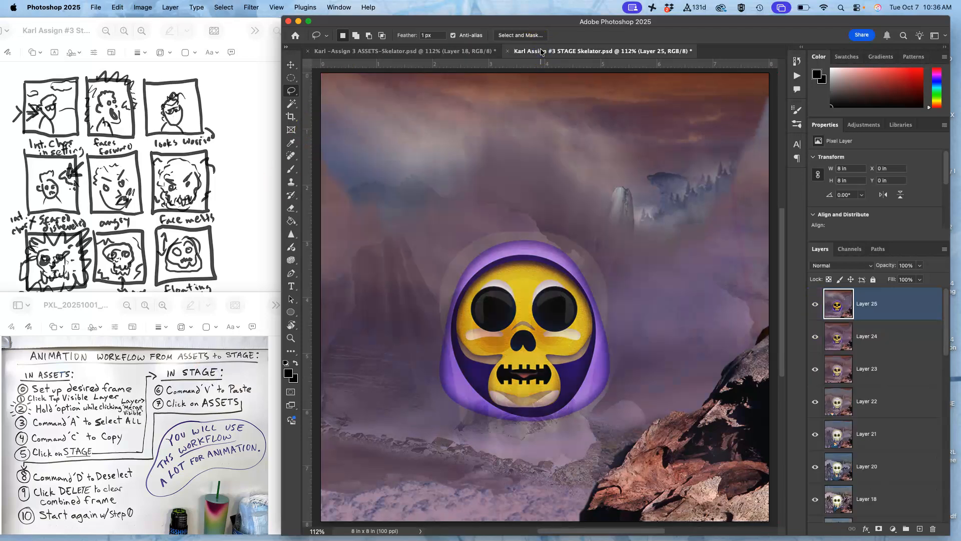
key("super+v")
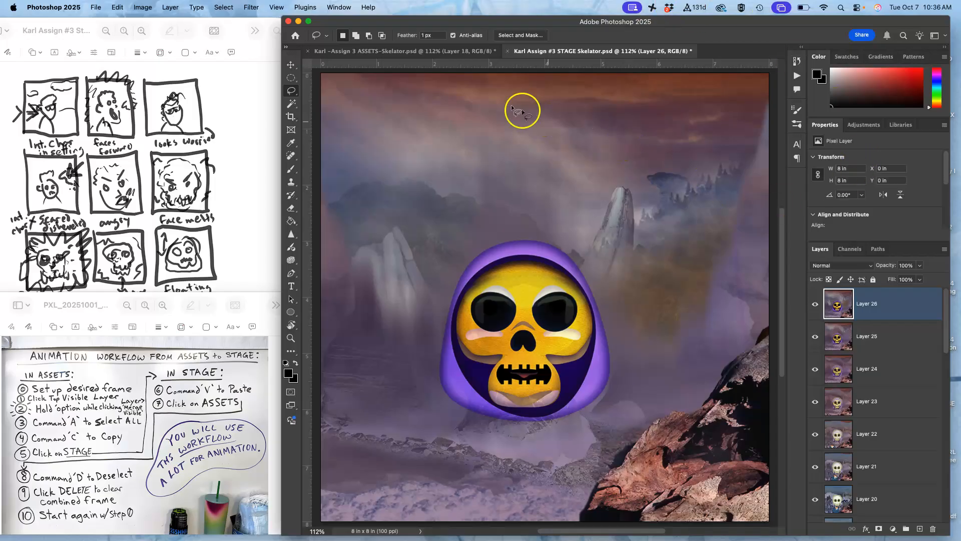
left_click(447, 53)
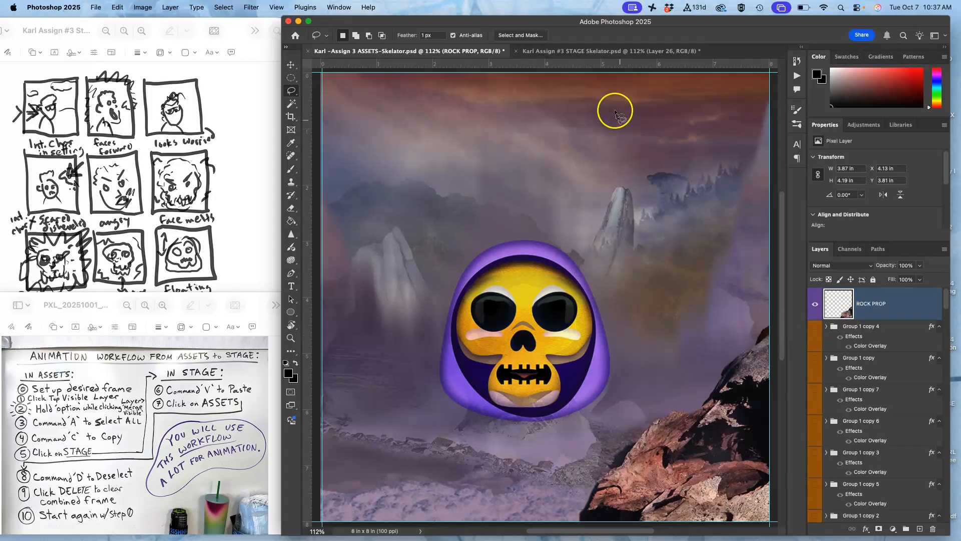
Toggle Layer 26 in STAGE to check the new frame against the previous one and against the ASSETS artwork
left_click(595, 52)
left_click(815, 304)
left_click(815, 304)
left_click(448, 52)
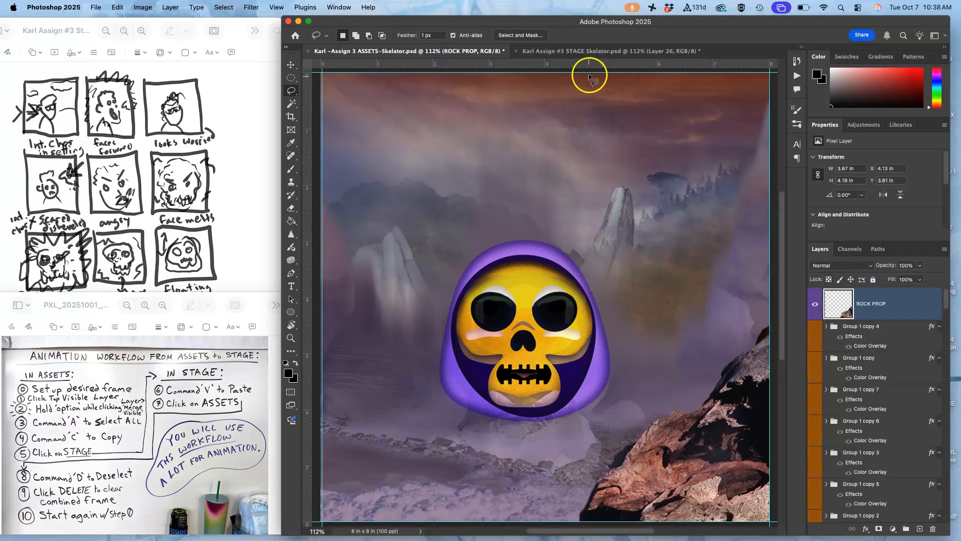
left_click(595, 52)
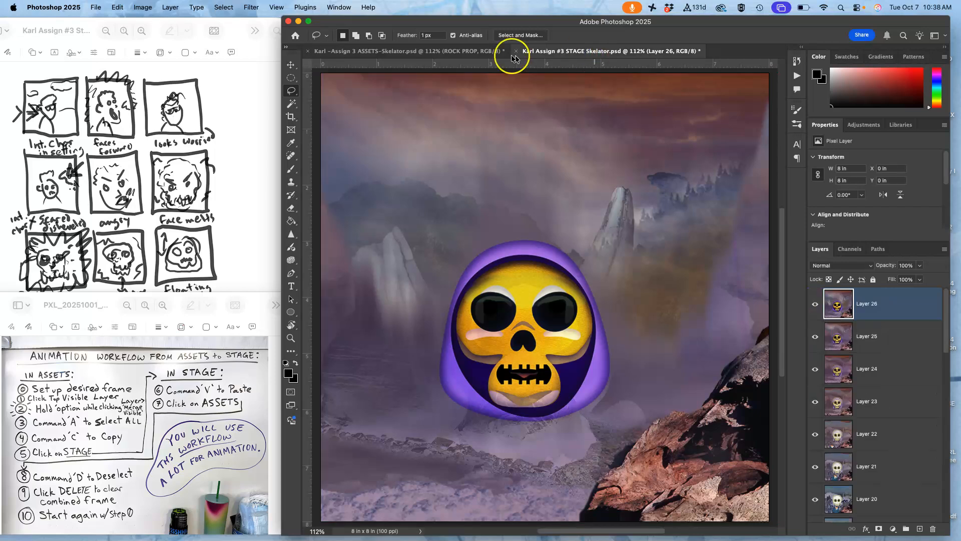
left_click(465, 52)
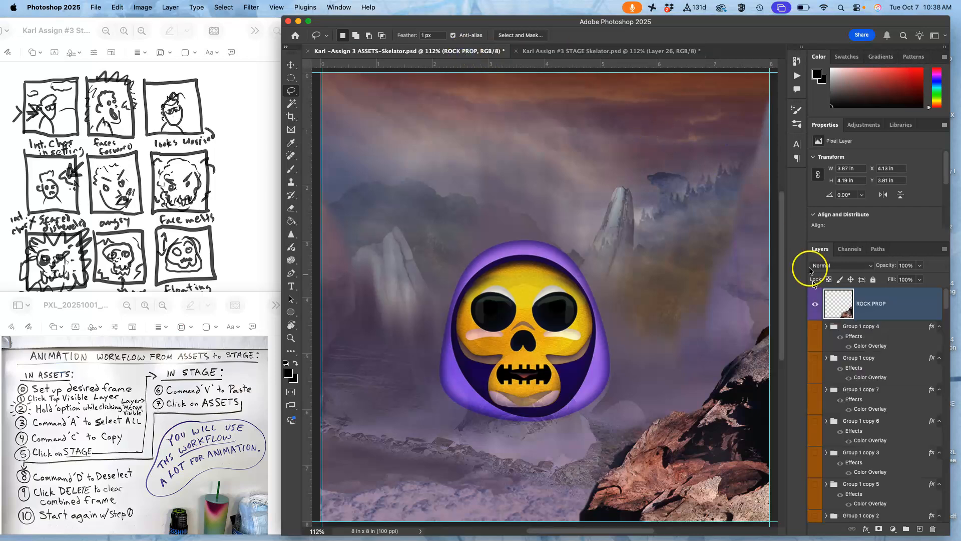
Show Layer 16 in ASSETS, hide Layer 17 and Skelator Emoji Flat 2 copy 4, and set Layer 16's blend mode to Overlay
scroll(871, 390, "down", 5)
scroll(871, 389, "down", 6)
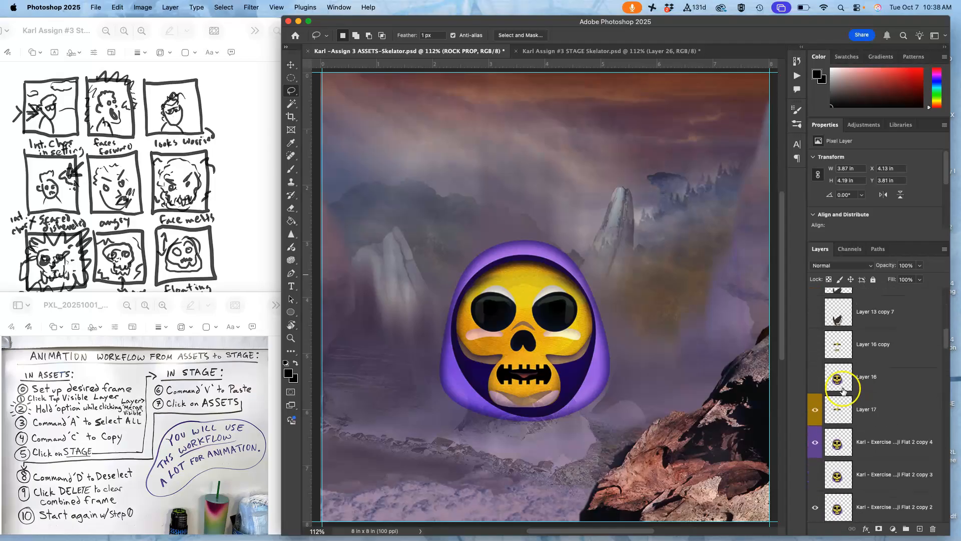
left_click(816, 378)
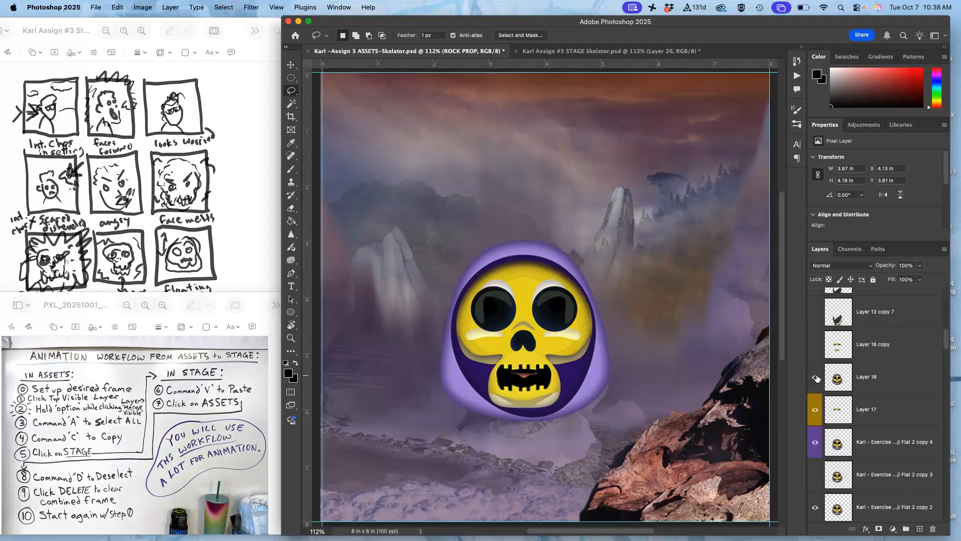
left_click(859, 376)
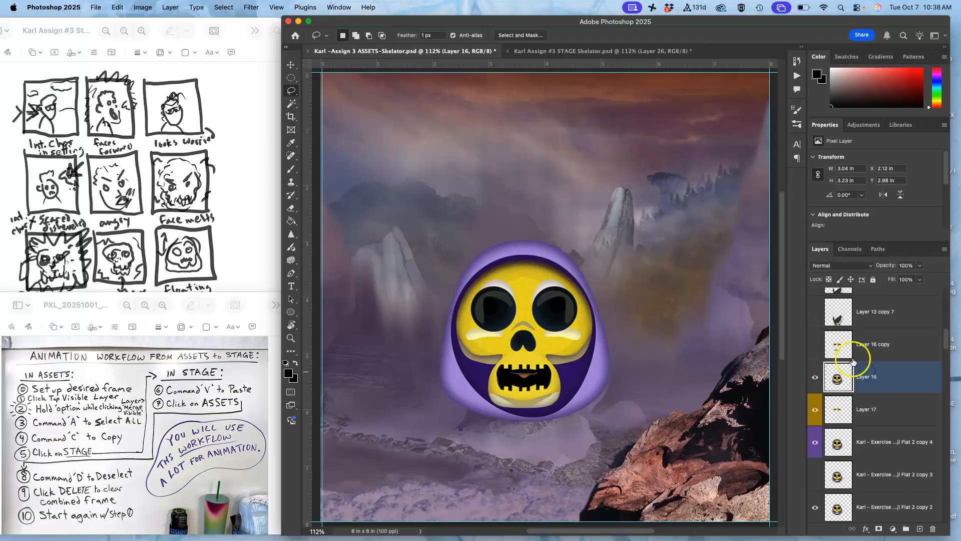
left_click(816, 444)
left_click(836, 265)
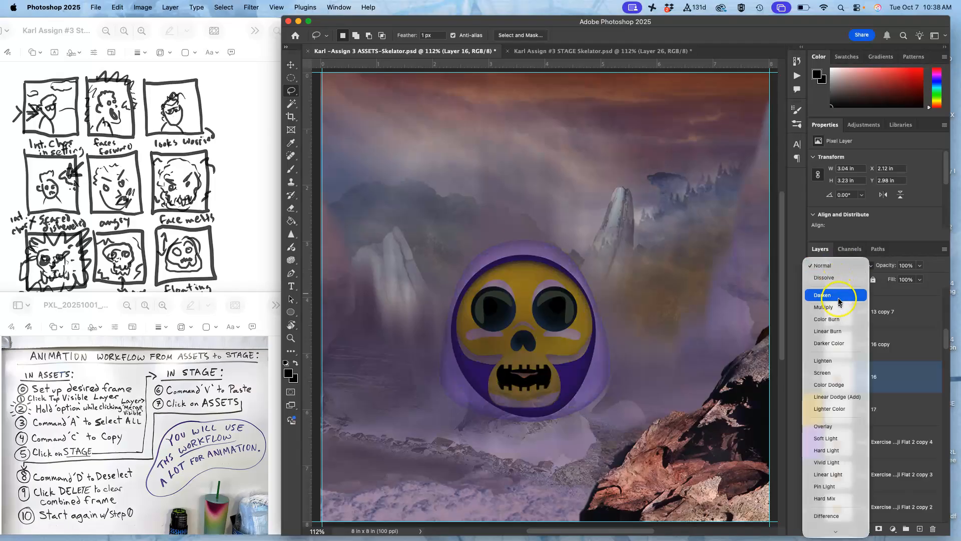
left_click(839, 426)
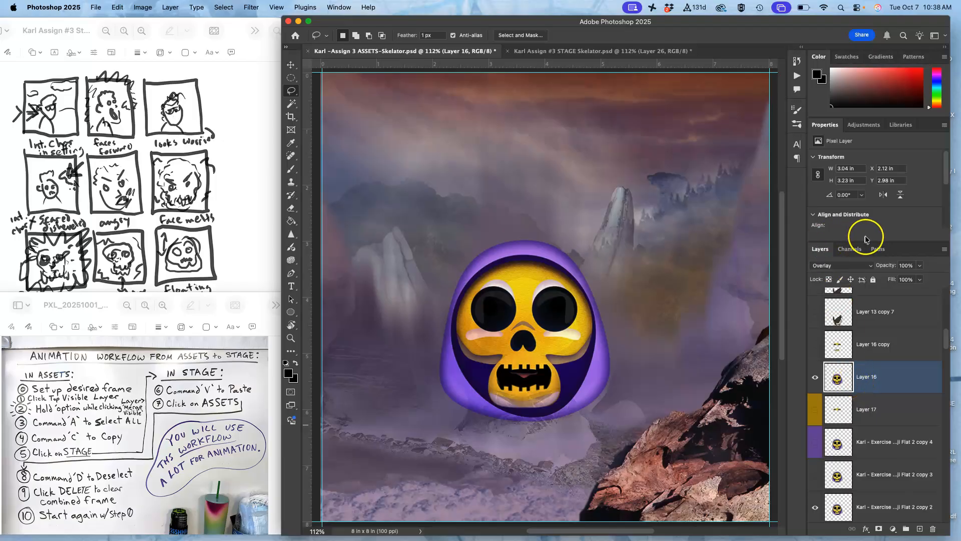
left_click(596, 52)
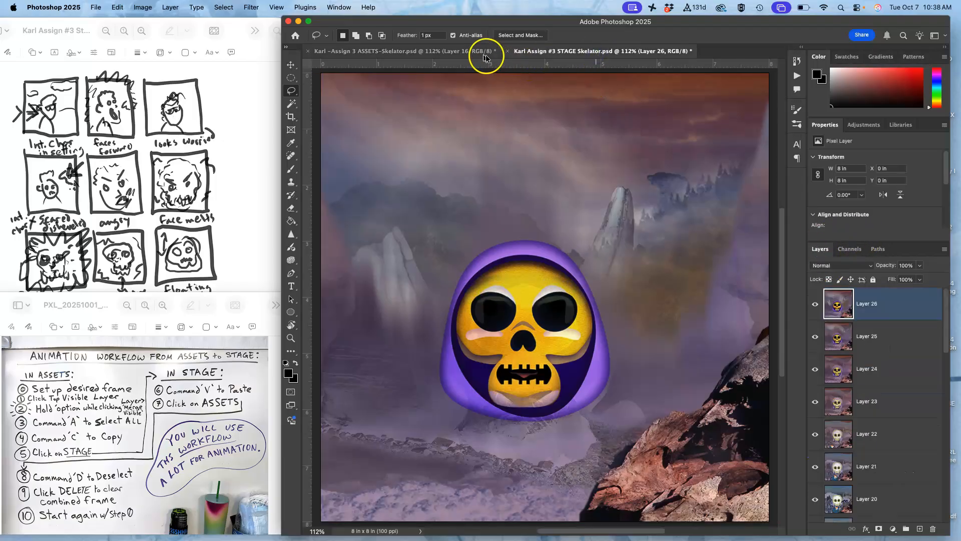
left_click(472, 51)
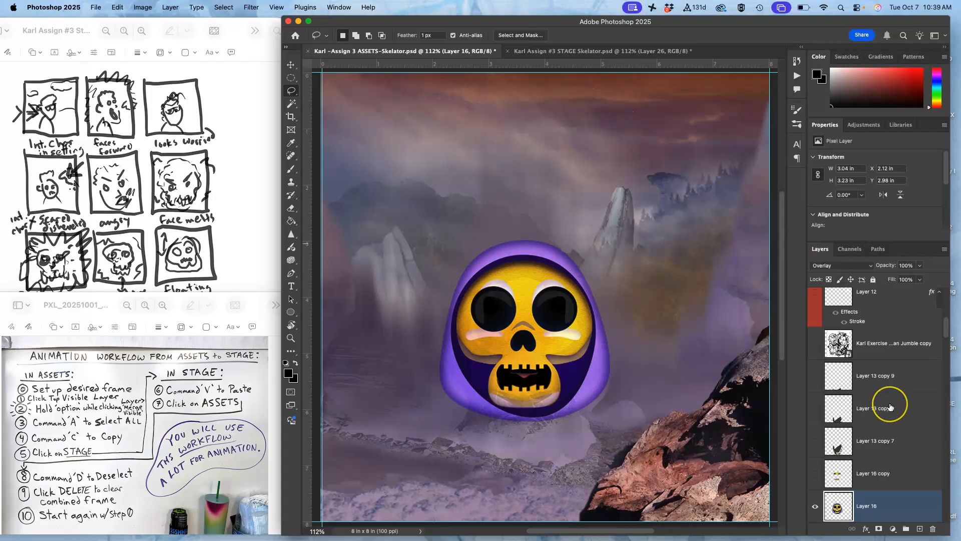
Move Layer 17 above Layer 16, make it visible, and compare the face with the Layer 26 frame in STAGE
scroll(827, 397, "down", 3)
left_click_drag(854, 464, 872, 420)
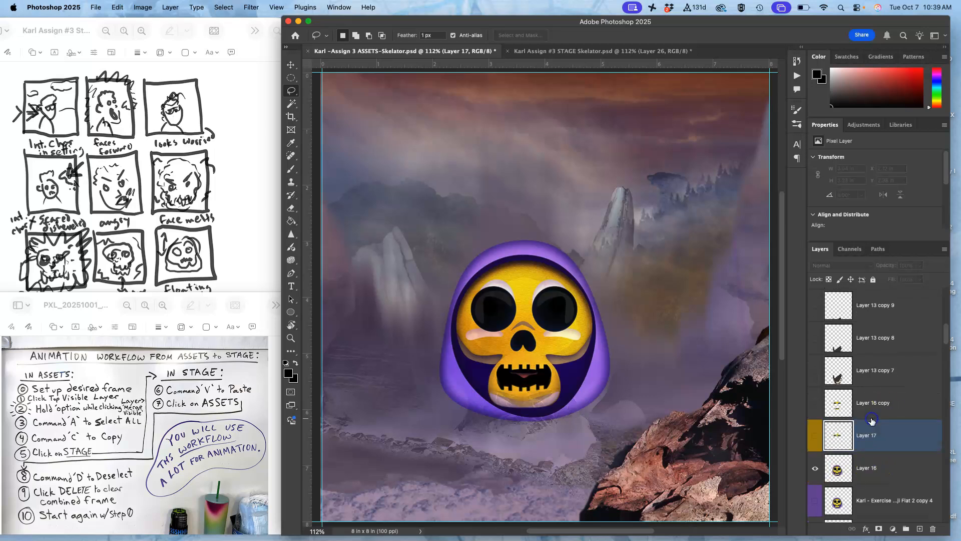
left_click(815, 435)
left_click(584, 54)
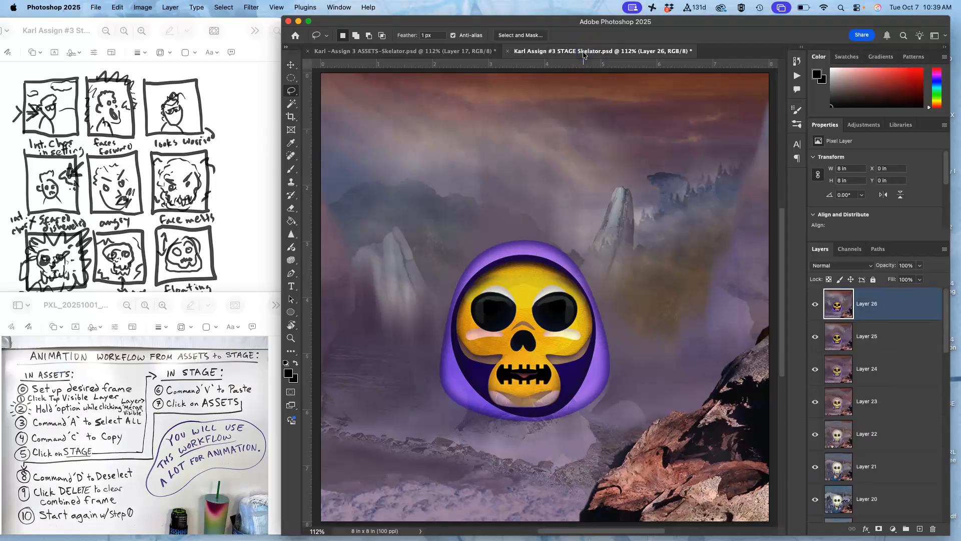
left_click(456, 53)
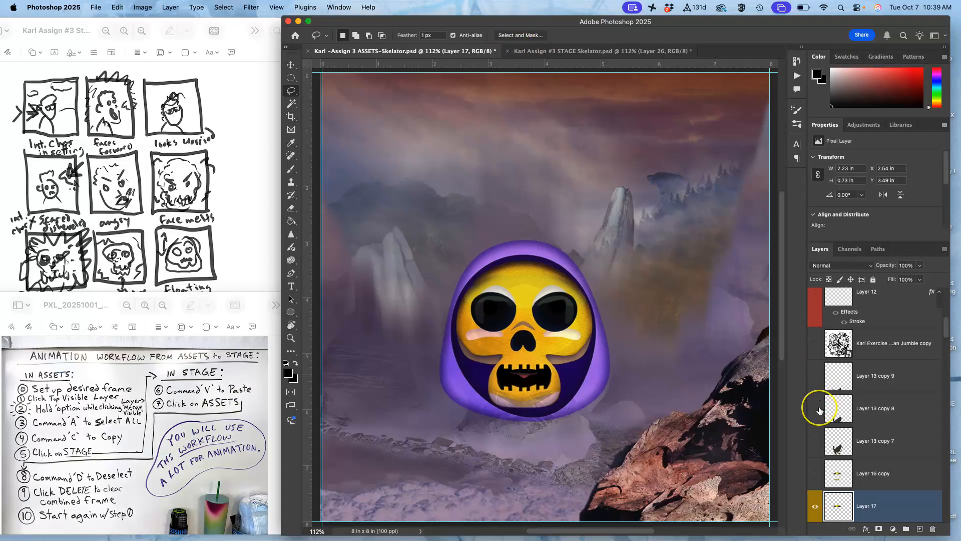
Move Layer 17 back below Layer 16 and compare the face with each layer toggled and against STAGE's Layer 26 frame
scroll(819, 410, "down", 3)
left_click_drag(875, 427, 862, 478)
left_click(816, 429)
left_click(815, 429)
left_click(816, 463)
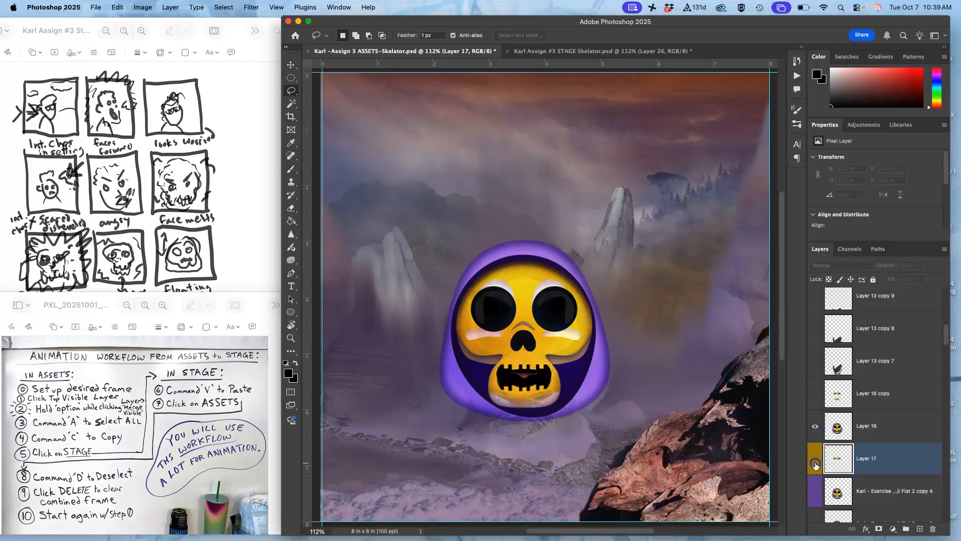
left_click(816, 463)
left_click(816, 463)
left_click(816, 463)
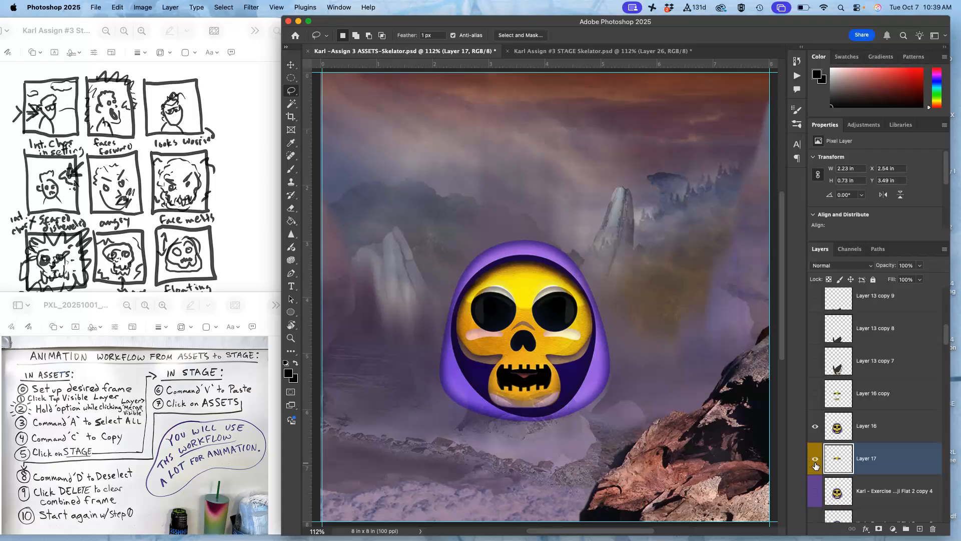
left_click(632, 52)
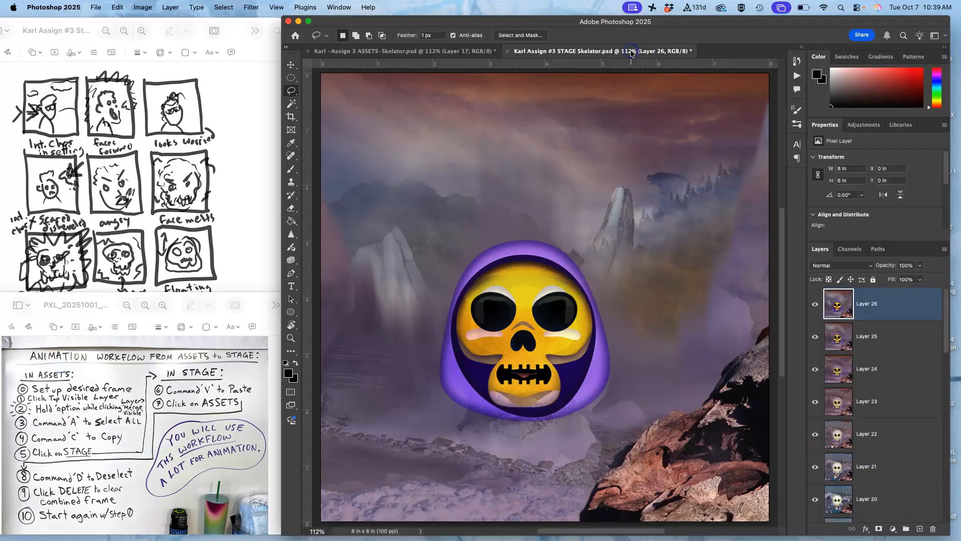
left_click(461, 51)
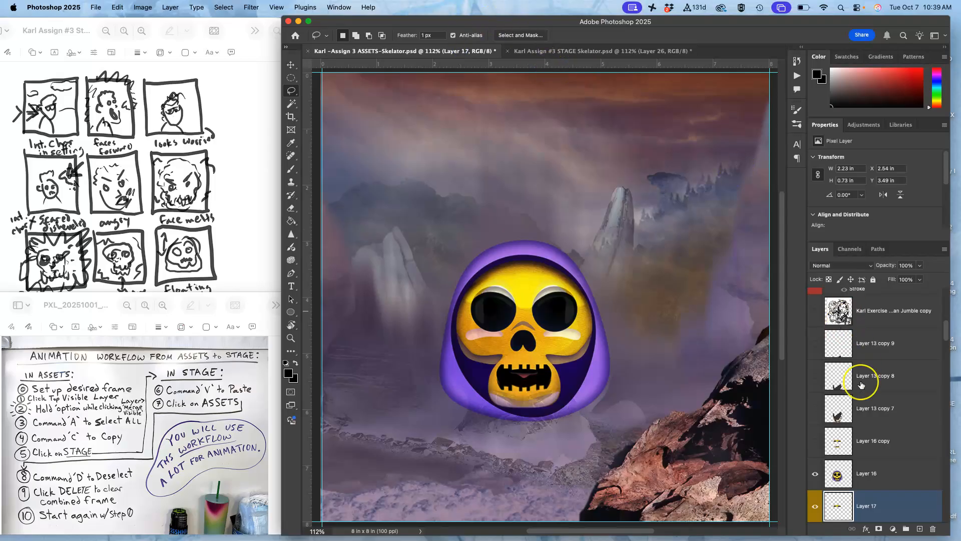
In the Setting group, lower the opacity of wood-9616079 copy 6 to 42% and wood-9616079 copy 5 to about 58%
scroll(861, 384, "down", 5)
scroll(861, 384, "down", 10)
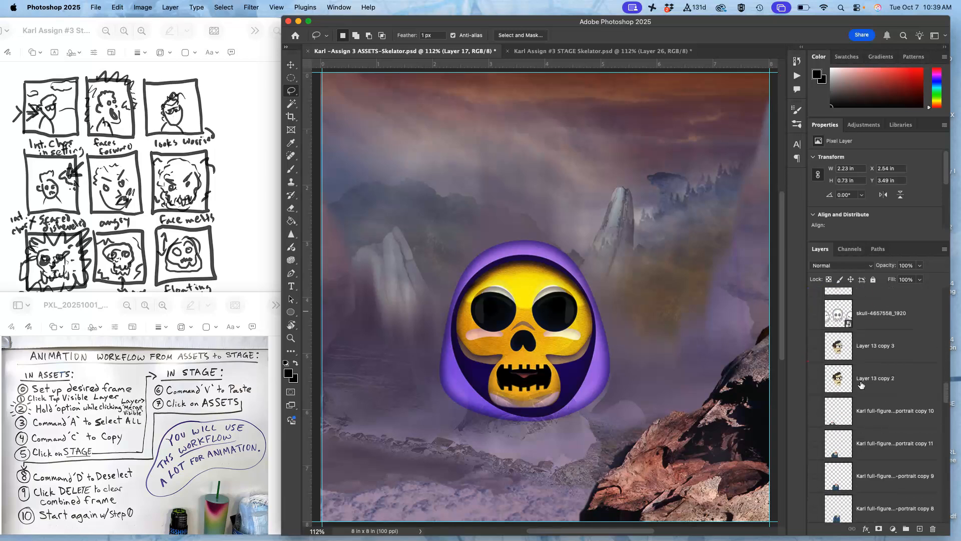
scroll(862, 385, "down", 10)
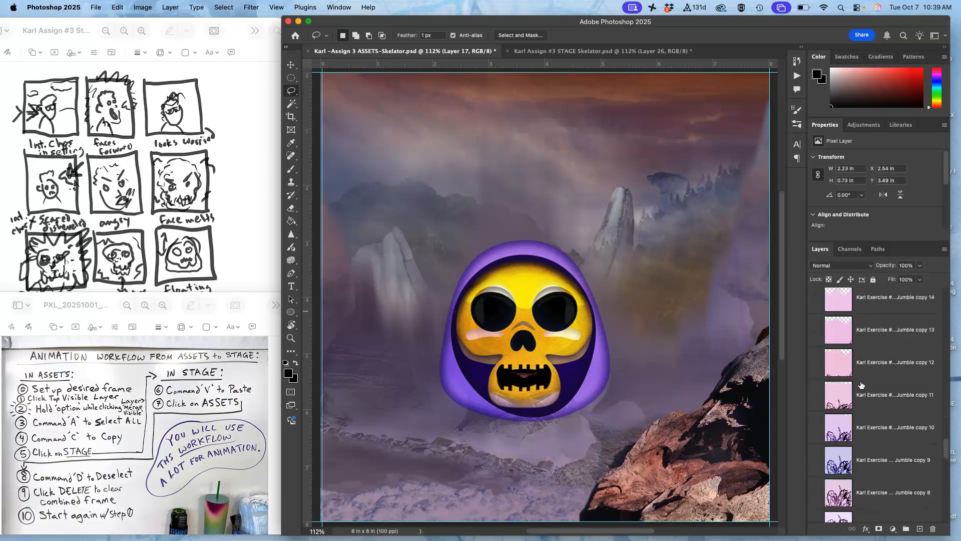
scroll(861, 385, "down", 3)
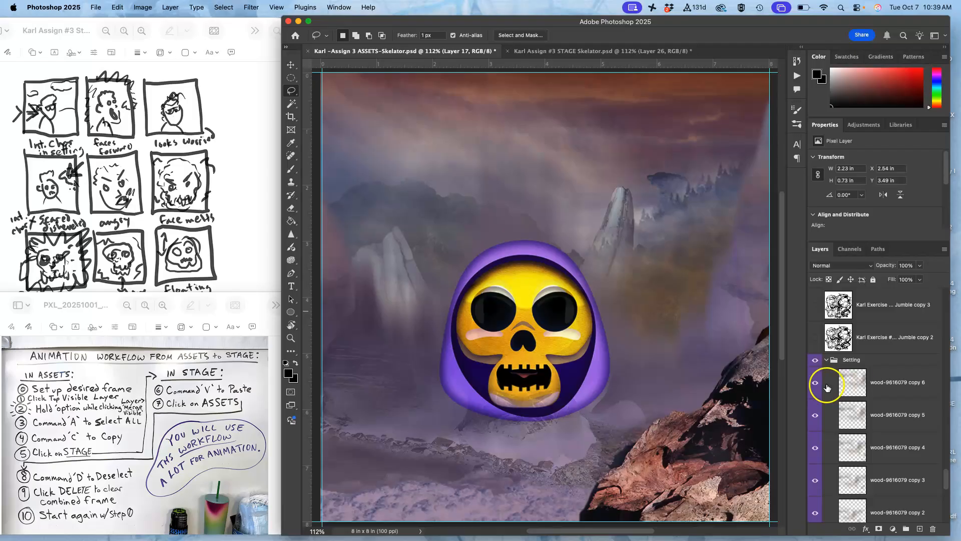
left_click(815, 383)
left_click(815, 384)
left_click(875, 393)
left_click_drag(920, 265, 918, 332)
left_click(896, 414)
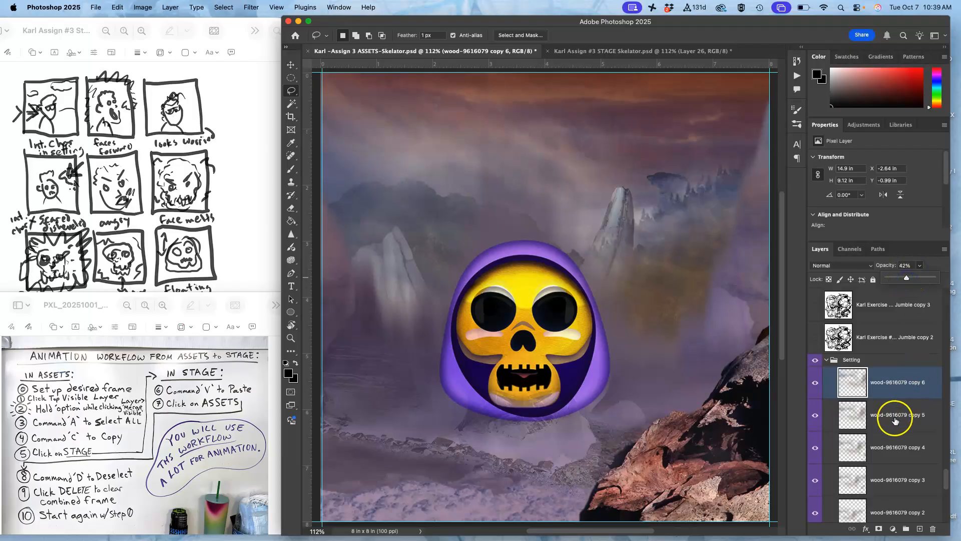
left_click_drag(921, 267, 901, 281)
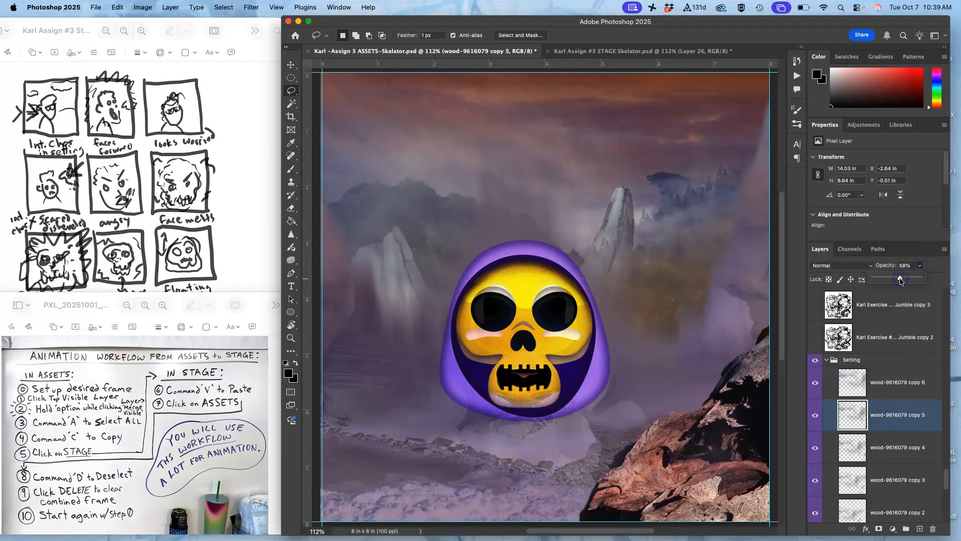
Reduce the opacity of wood-9616079 copy 4 to 49% and wood-9616079 copy 3 to 66%
left_click(889, 450)
left_click(921, 266)
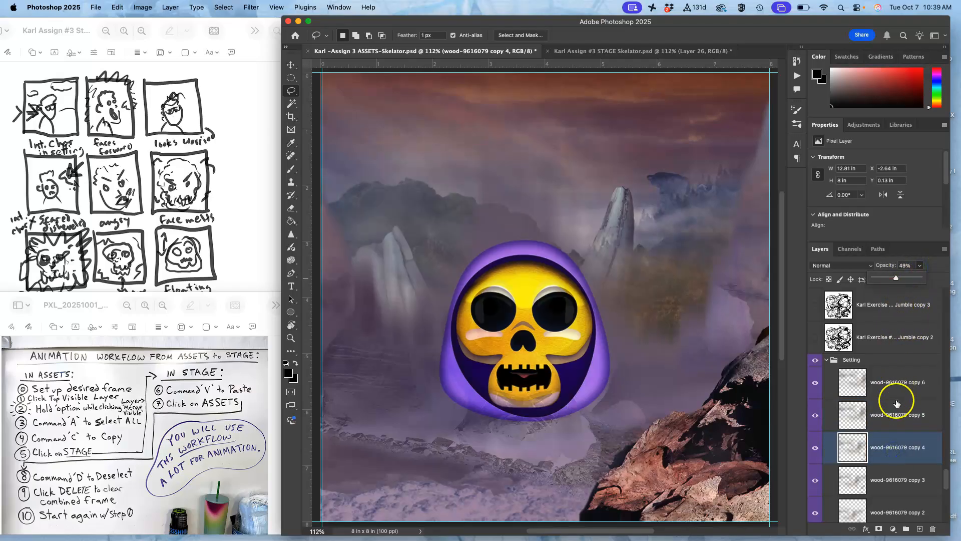
left_click(885, 485)
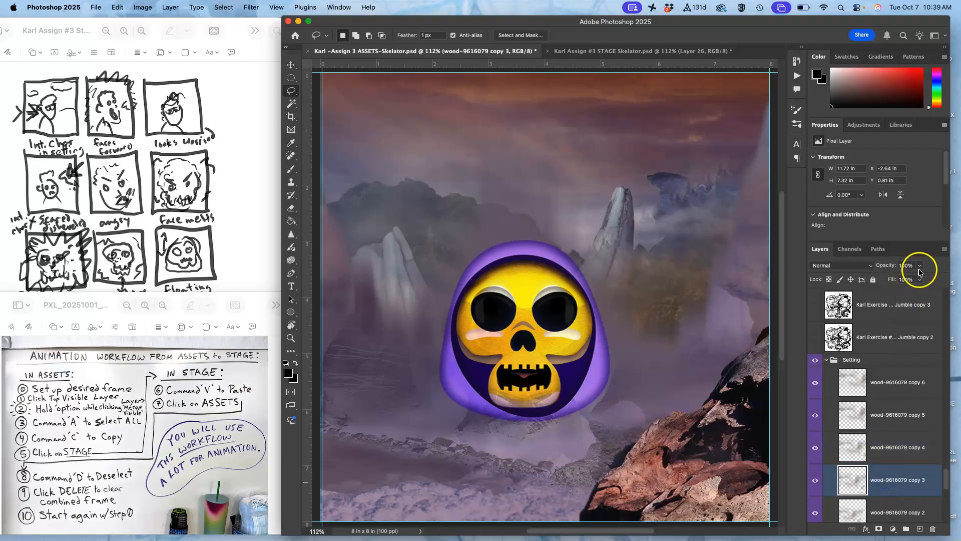
left_click(897, 277)
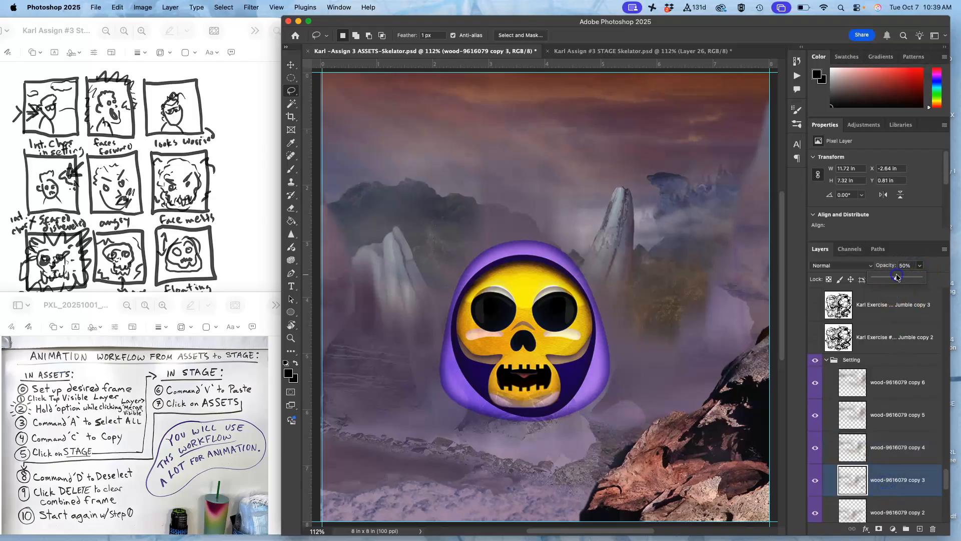
left_click_drag(900, 278, 904, 277)
Duplicate the He-Man Jumble copy 15 fog layer and hide the original
scroll(851, 340, "up", 10)
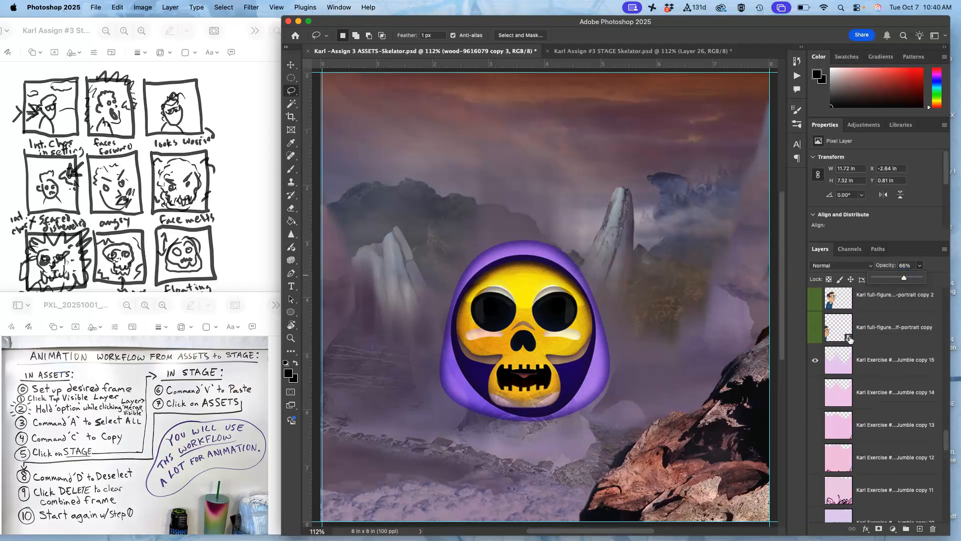
left_click(858, 359)
key("super+j")
left_click(815, 394)
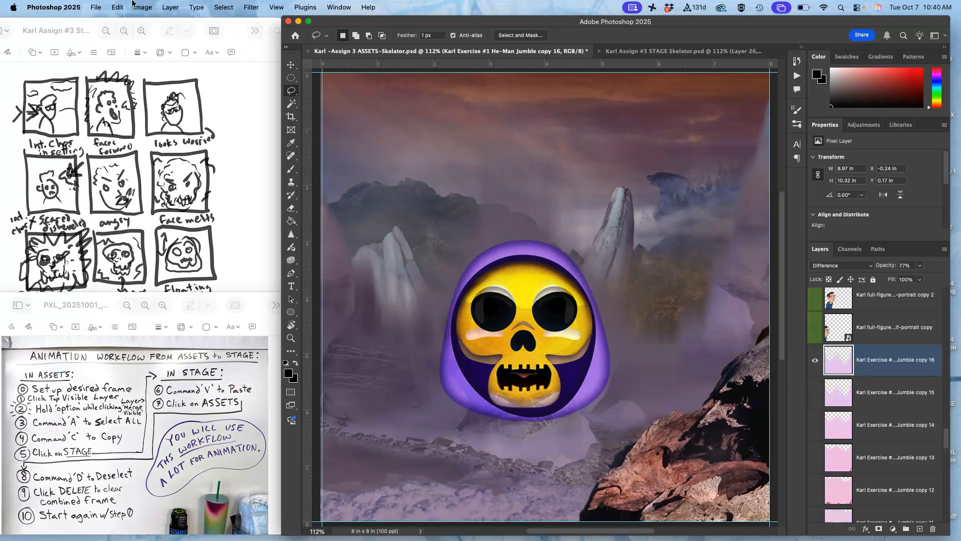
Apply Color Balance to the duplicated fog layer, shifting its midtones toward cyan to about -69
left_click(135, 7)
mouse_move(160, 36)
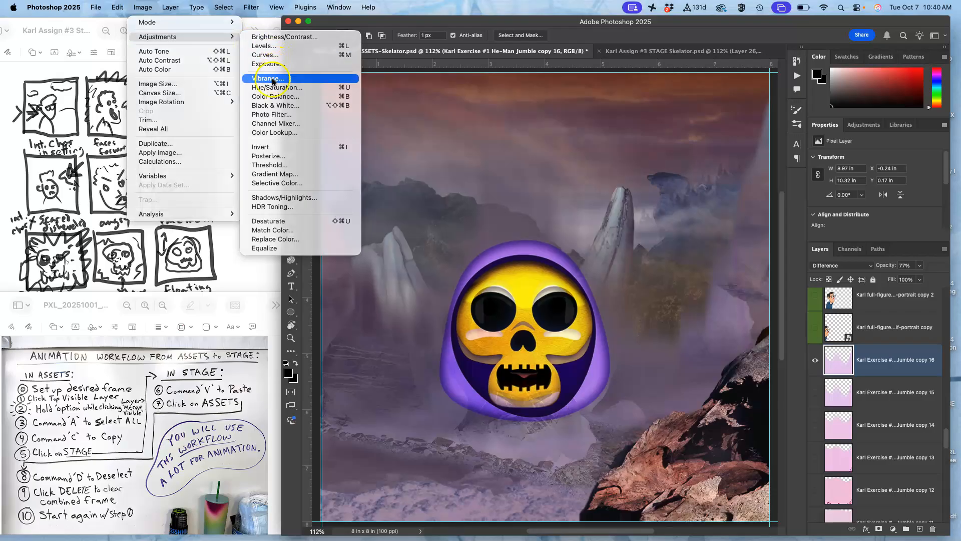
left_click(270, 96)
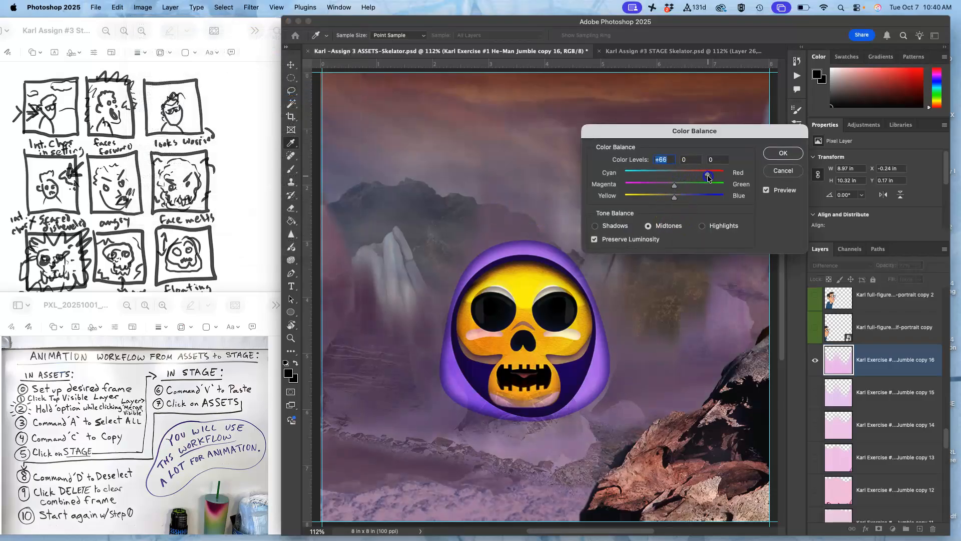
left_click_drag(708, 175, 651, 187)
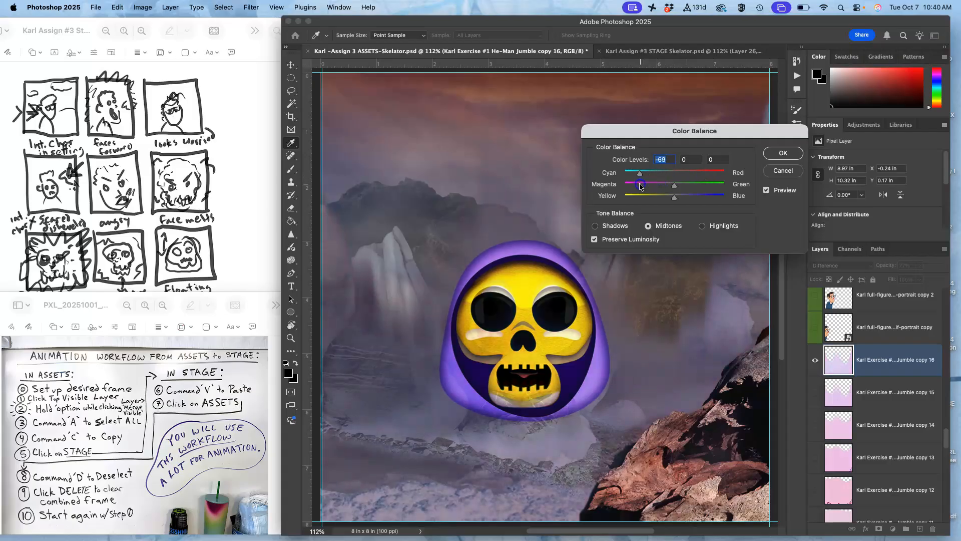
left_click(783, 152)
Warp the duplicated fog layer downward to uncover more of the background, and compare the scene with the Layer 26 frame in STAGE
key("super+t")
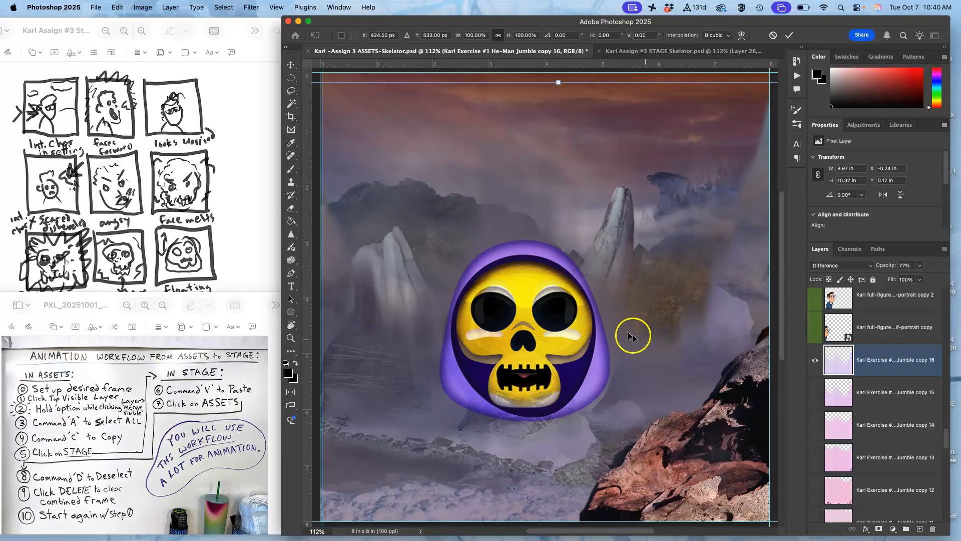
right_click(620, 322)
left_click(635, 358)
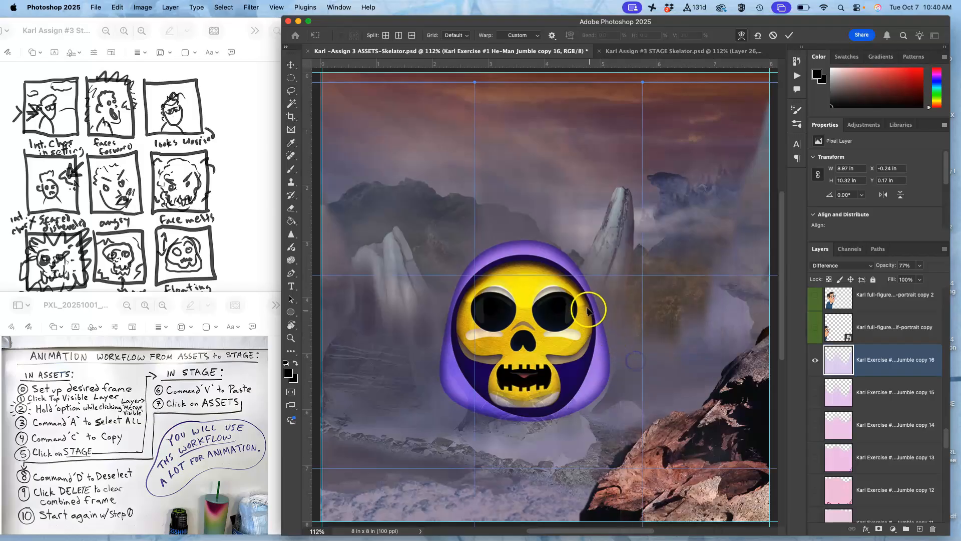
left_click_drag(578, 266, 543, 510)
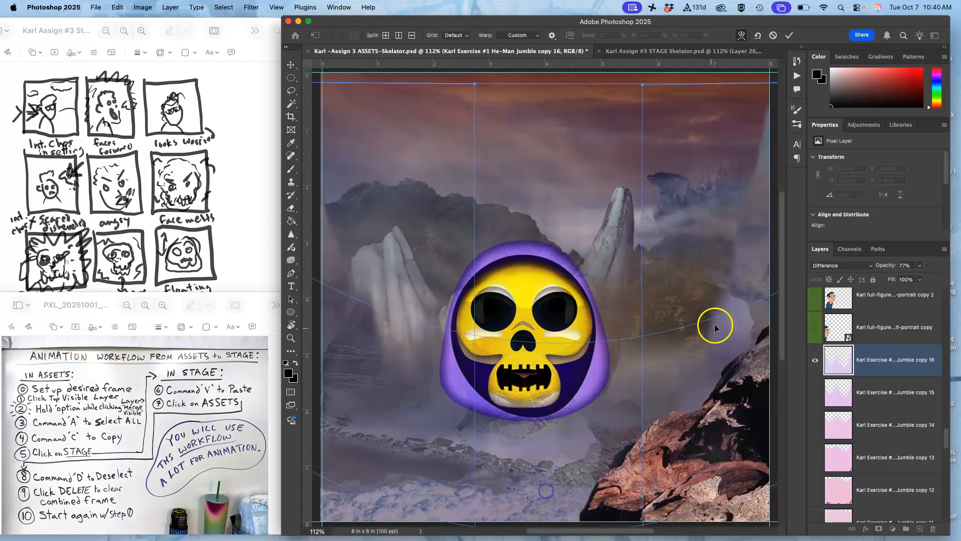
left_click_drag(752, 260, 769, 301)
left_click_drag(401, 307, 395, 334)
key("Return")
key("l")
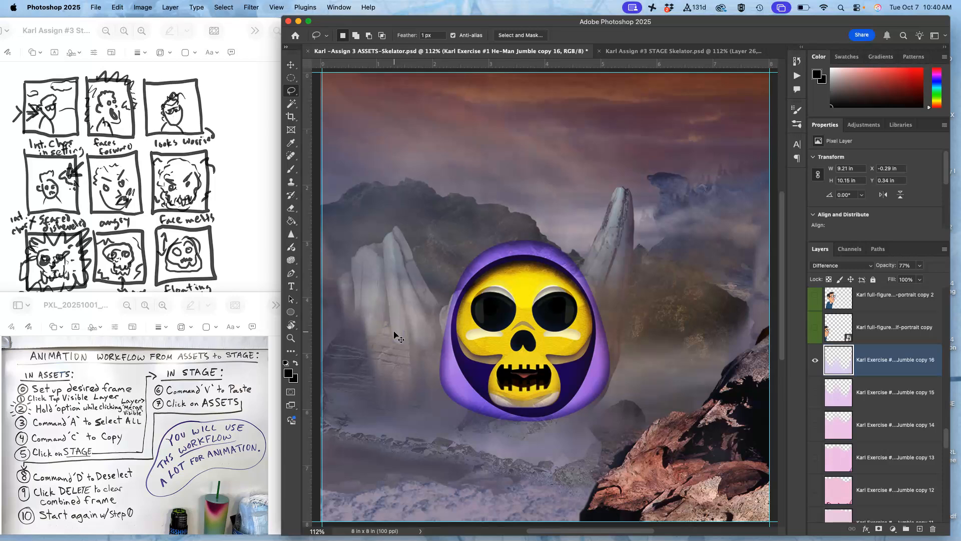
left_click(637, 53)
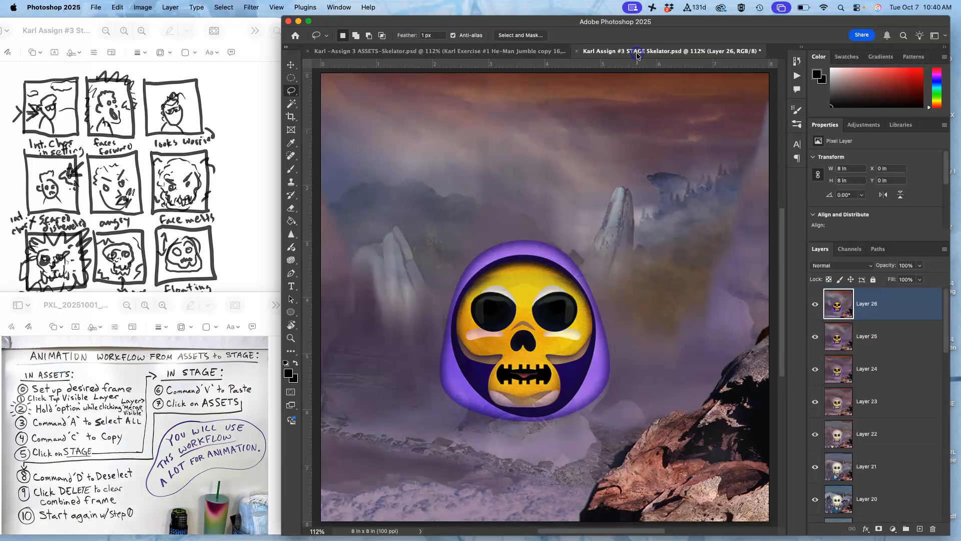
left_click(504, 52)
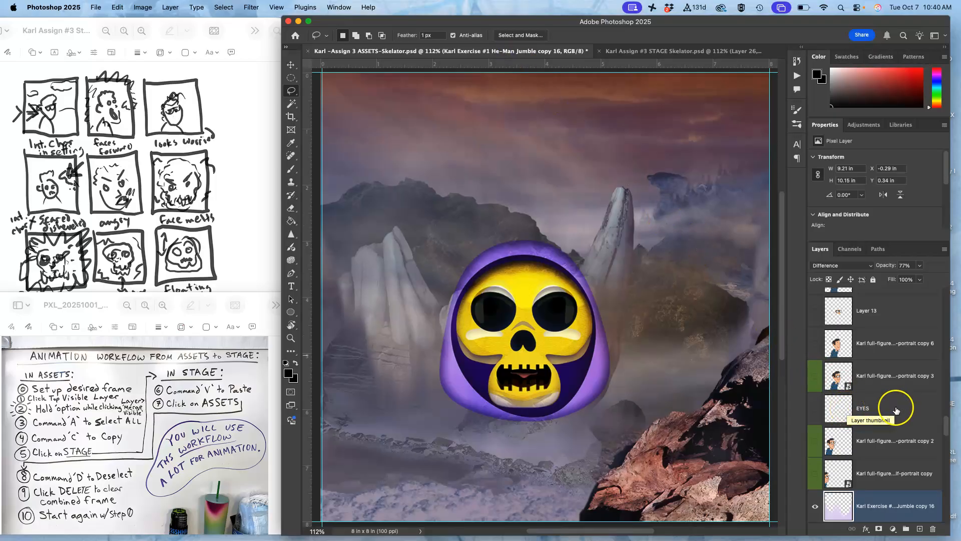
Merge all visible ASSETS artwork into a new layer above ROCK PROP and paste a copy of it into STAGE as a new frame
scroll(846, 396, "up", 10)
left_click(851, 303)
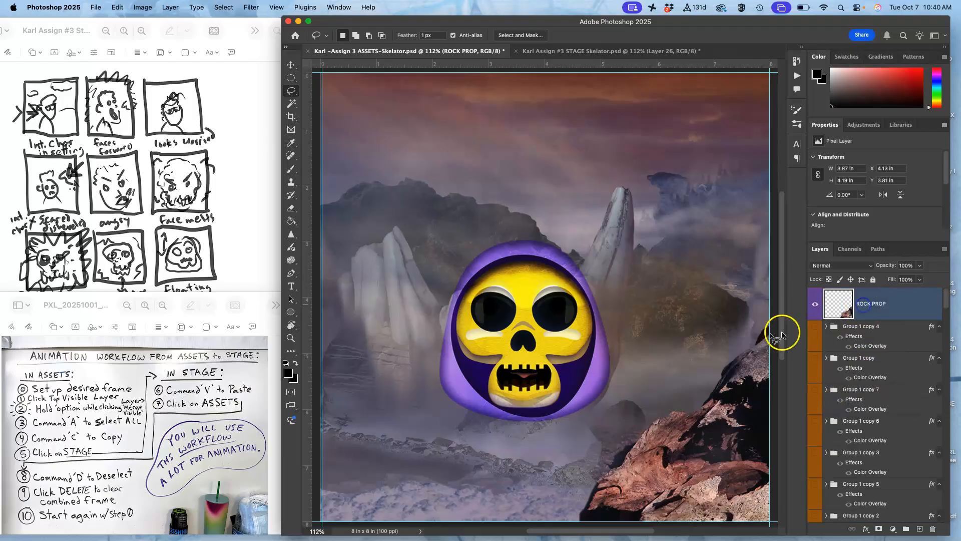
left_click(170, 8)
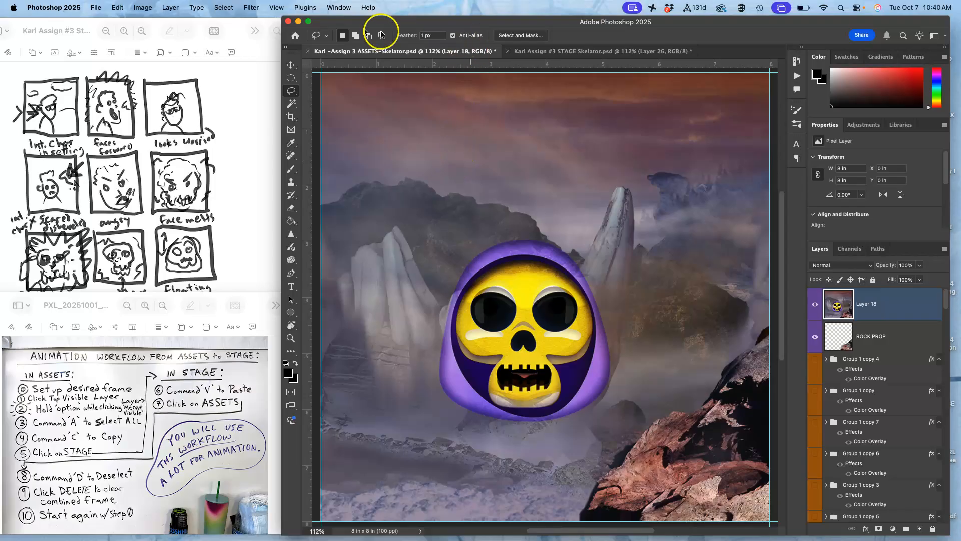
left_click(564, 52)
key("super+v")
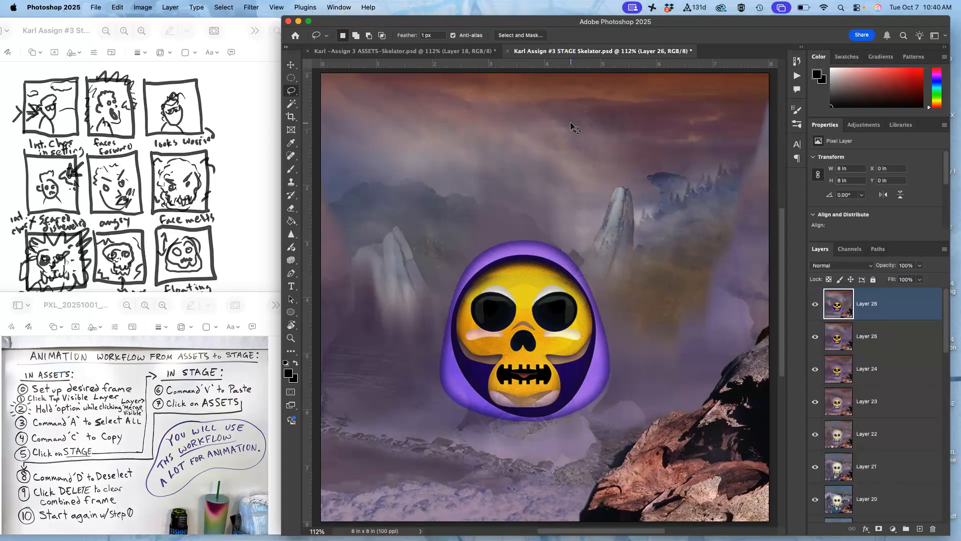
left_click(461, 52)
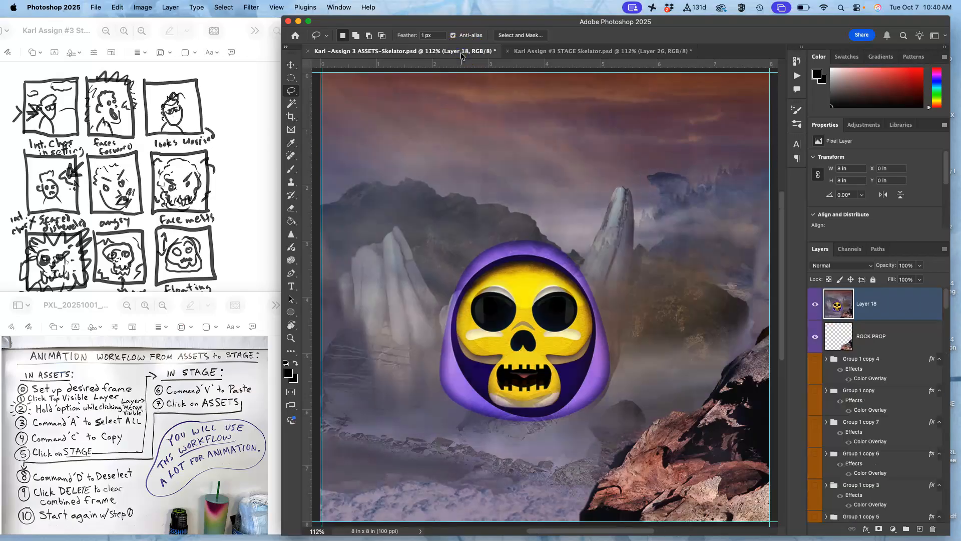
key("super+a")
left_click(590, 52)
key("super+v")
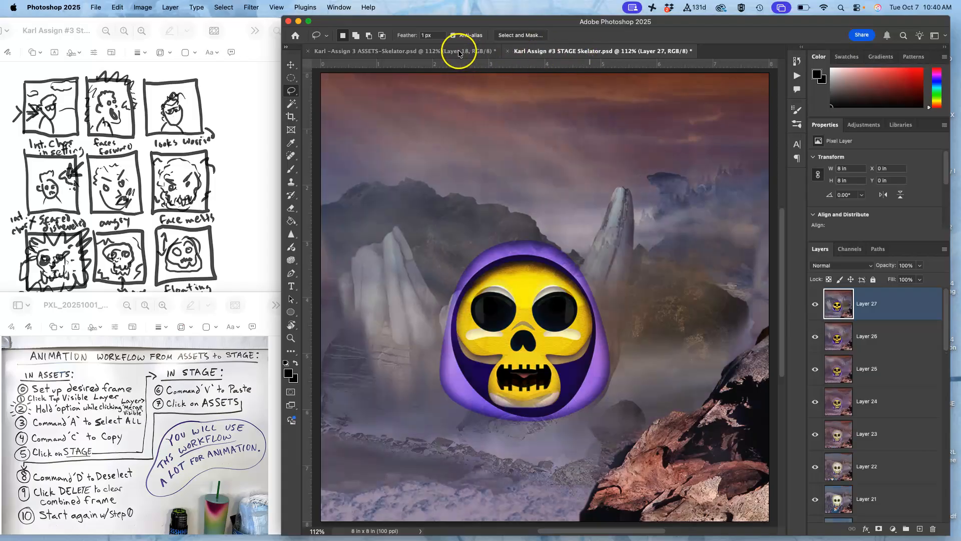
Toggle Layer 27 in STAGE to compare the new frame with the previous one
left_click(814, 303)
left_click(814, 303)
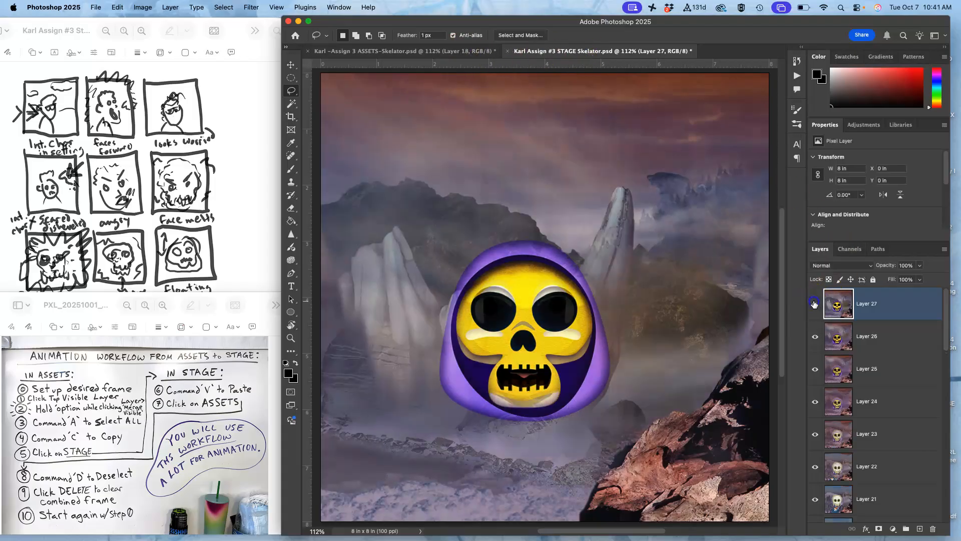
left_click(815, 303)
left_click(815, 304)
Deselect the canvas in ASSETS and delete the merged Layer 18 above ROCK PROP
left_click(439, 50)
key("super+a")
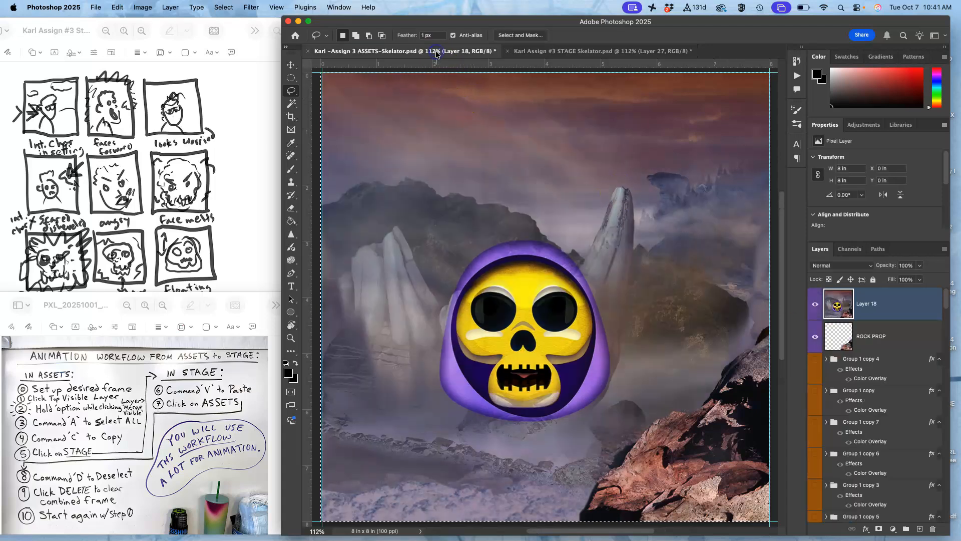
key("super+d")
key("BackSpace")
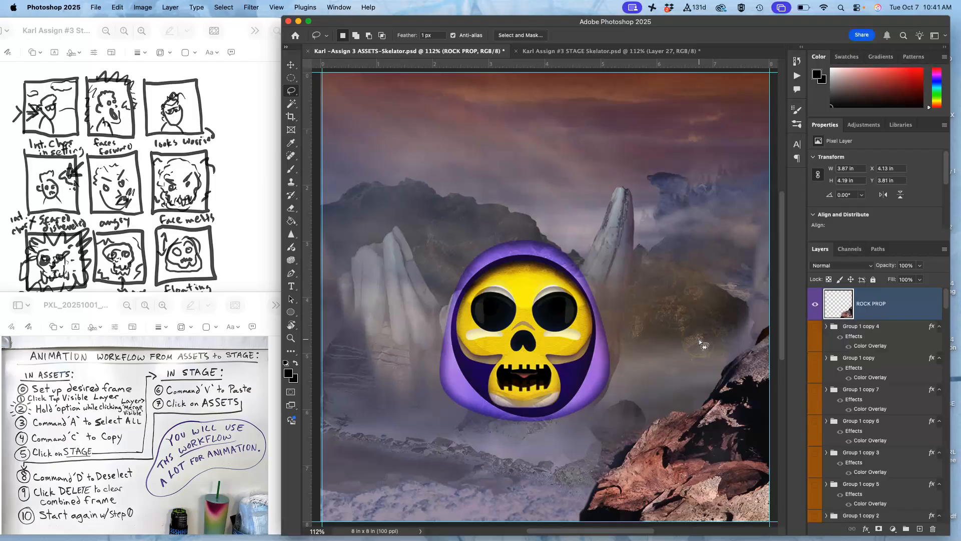
Show Skelator Emoji Flat 2 copy 4, hide Layer 16, and toggle Layer 17 off and back on over the face
scroll(870, 482, "down", 10)
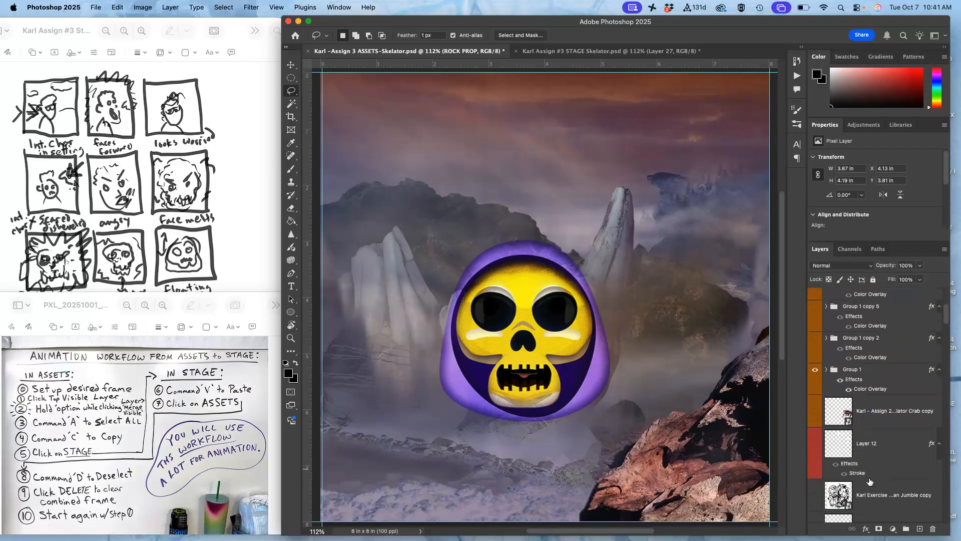
scroll(870, 482, "down", 4)
left_click(815, 452)
left_click(815, 484)
left_click(815, 489)
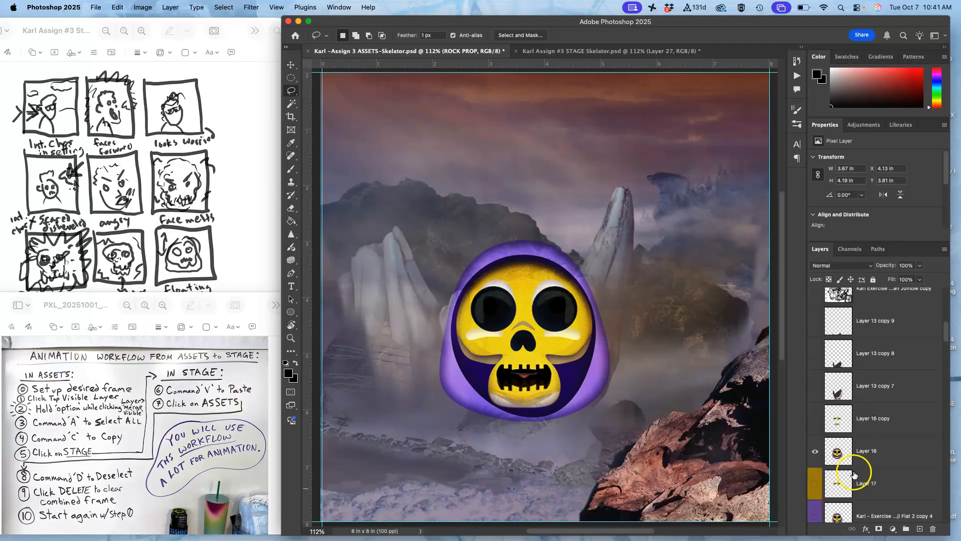
scroll(853, 474, "down", 2)
left_click(815, 476)
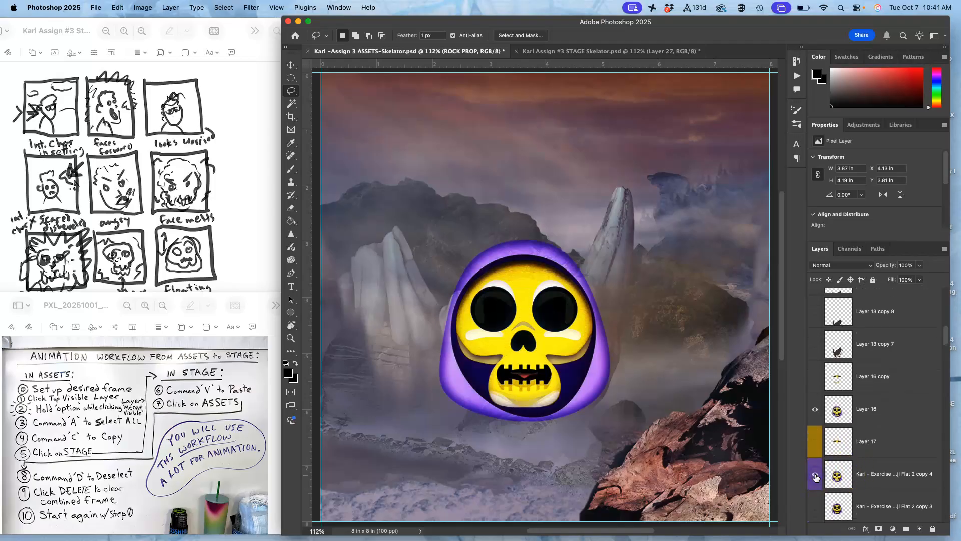
left_click(815, 410)
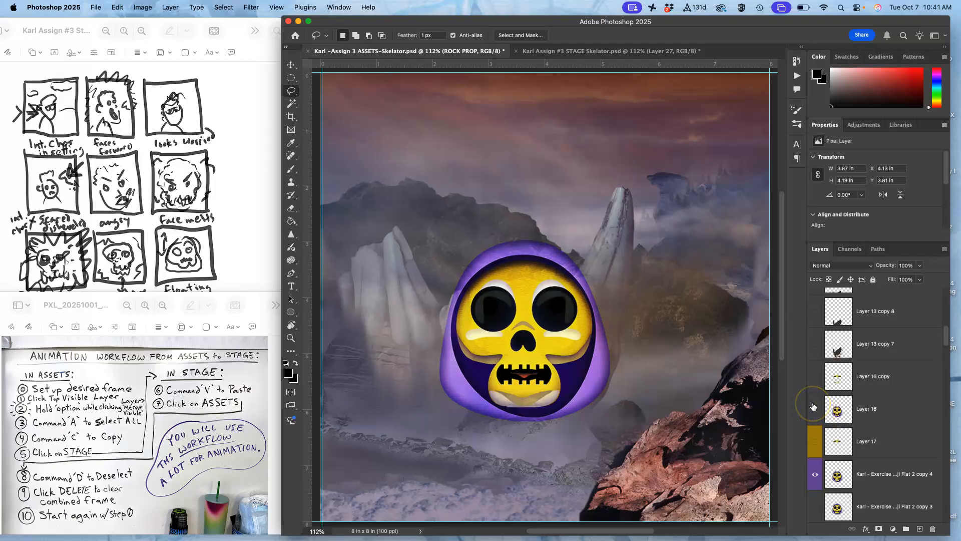
left_click(815, 441)
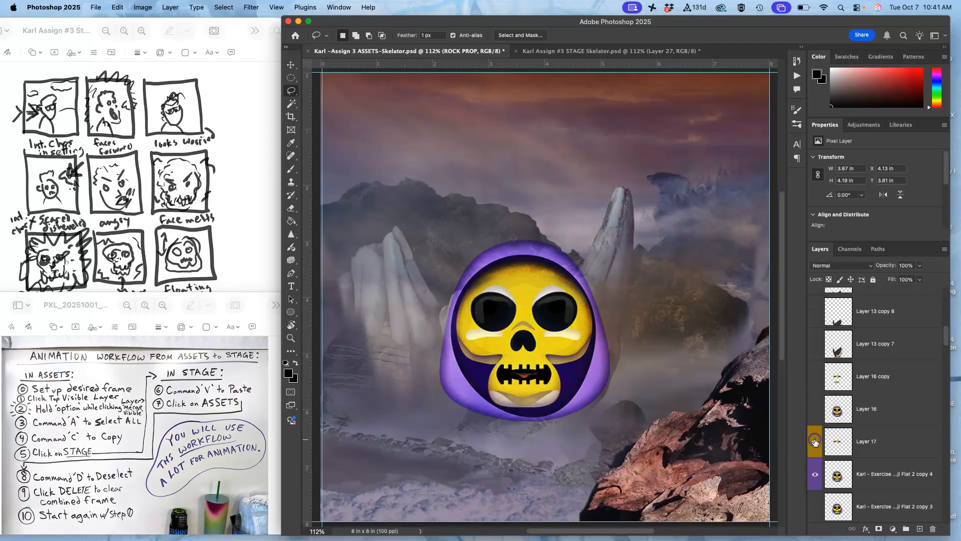
Compare the revised face in ASSETS with the Layer 27 frame in STAGE
left_click(617, 53)
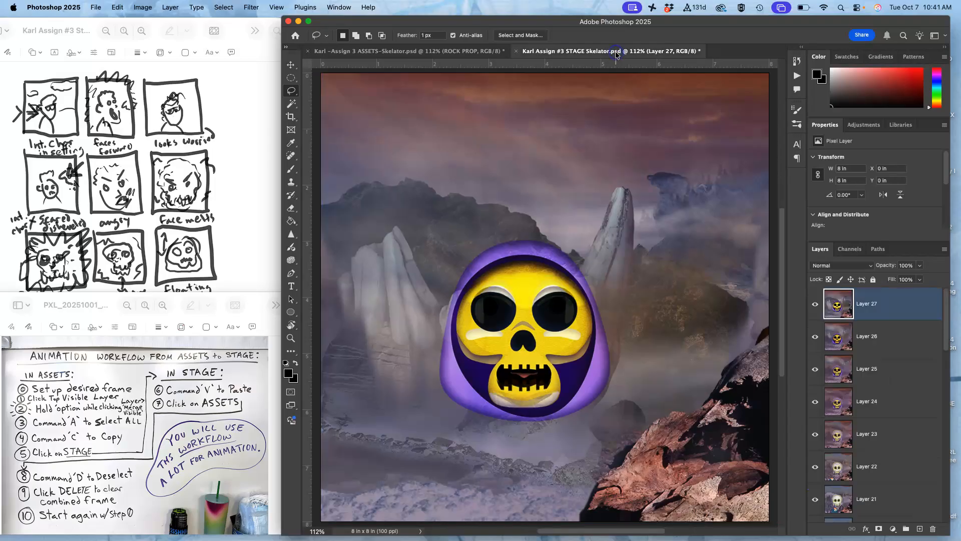
left_click(475, 52)
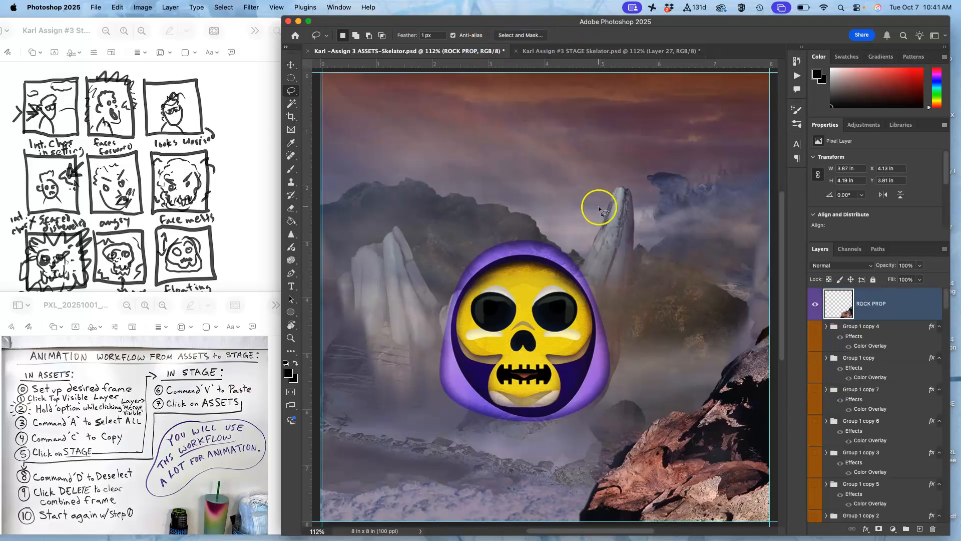
scroll(841, 428, "down", 5)
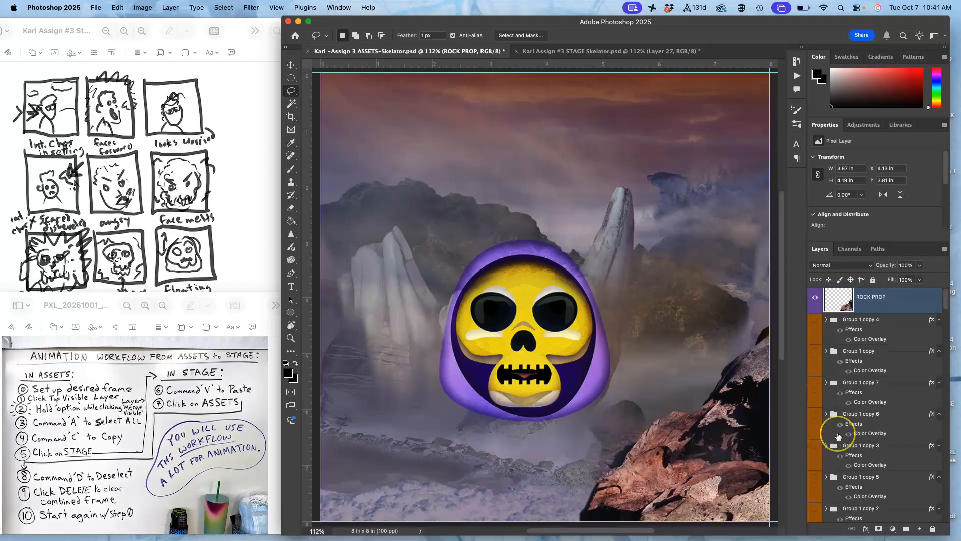
Duplicate the fog layer He-Man Jumble copy 16 in ASSETS and hide the original
scroll(839, 434, "down", 10)
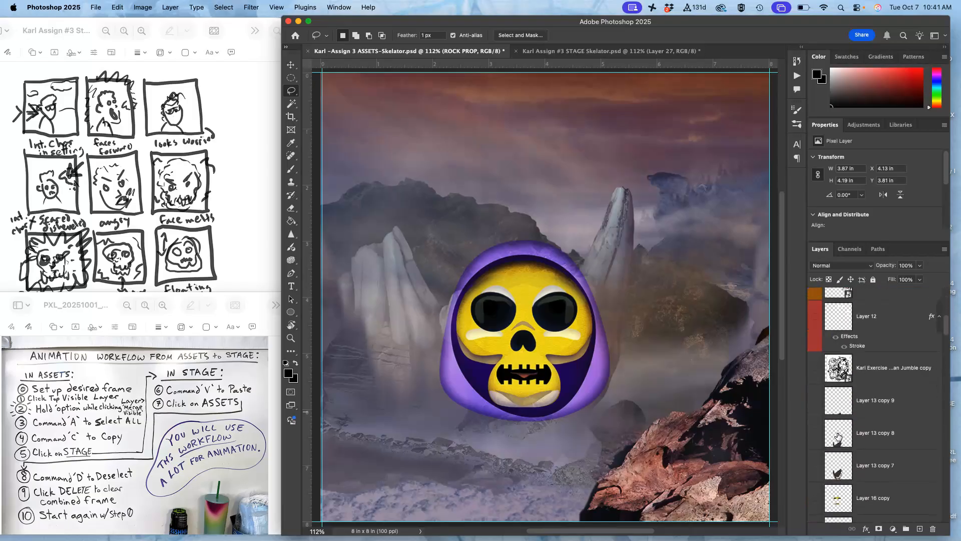
scroll(837, 438, "down", 10)
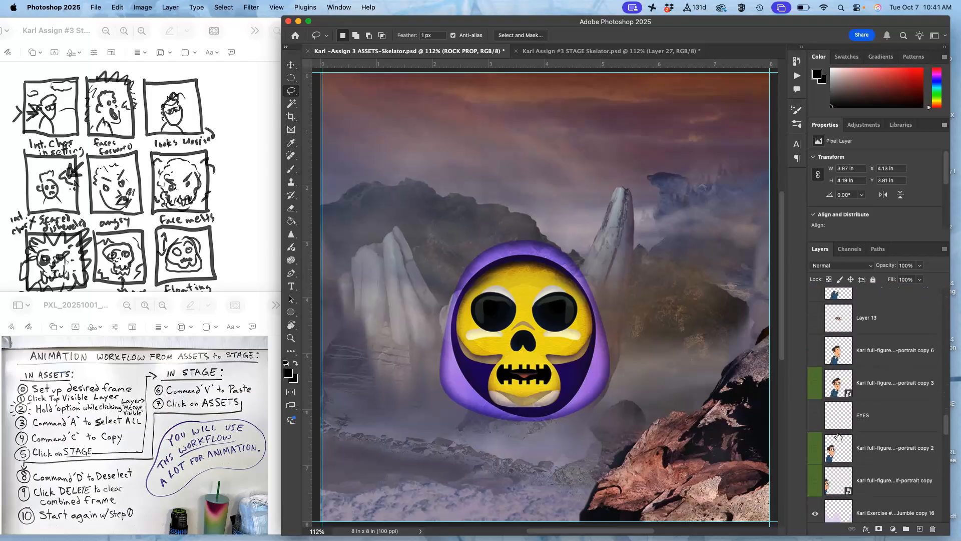
left_click(862, 407)
key("super+j")
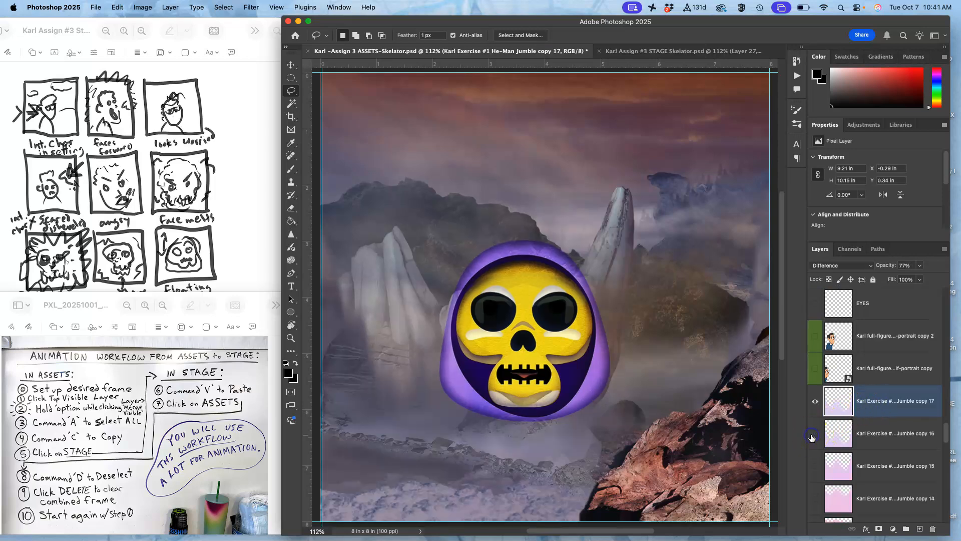
left_click(919, 266)
left_click(905, 279)
left_click_drag(910, 279, 911, 279)
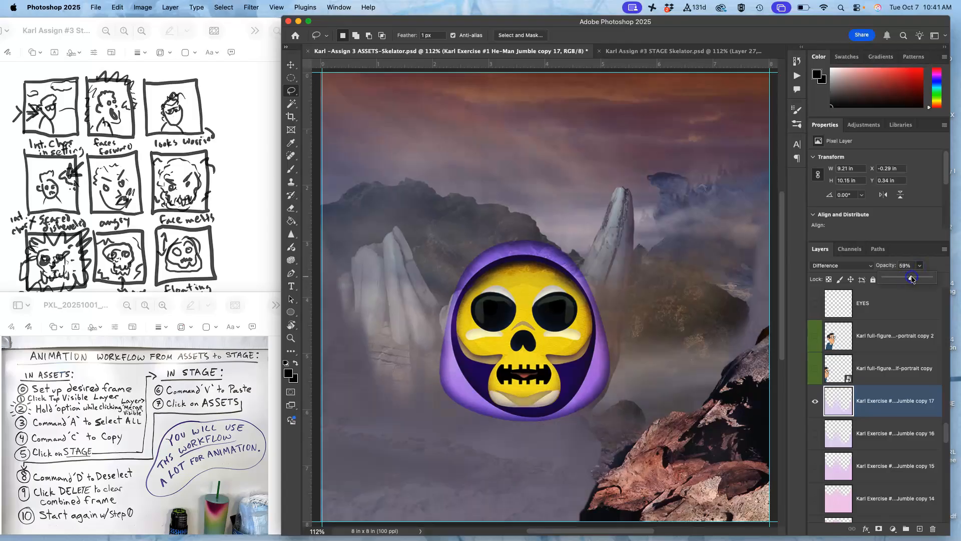
key("Escape")
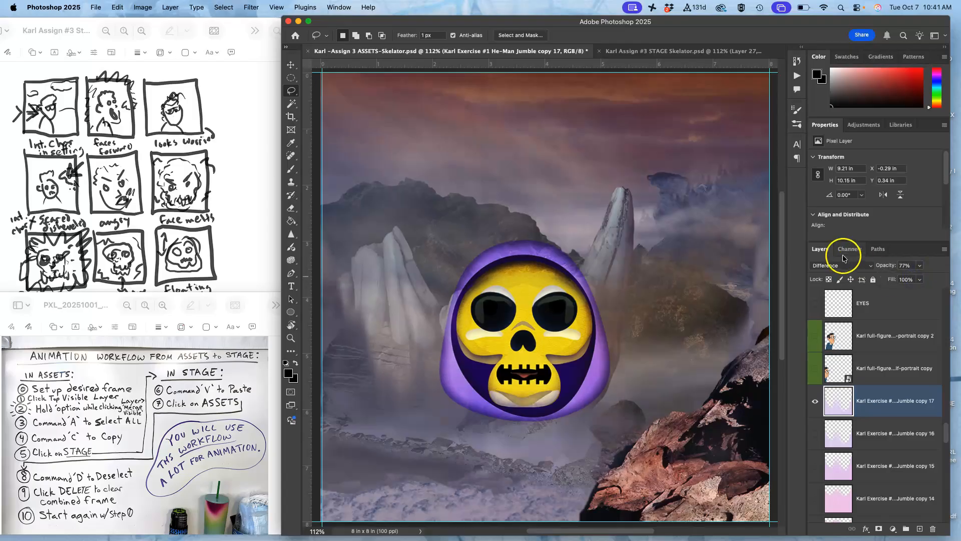
Shift the duplicated fog layer's hue to +44 with a Hue/Saturation adjustment
left_click(138, 8)
mouse_move(158, 37)
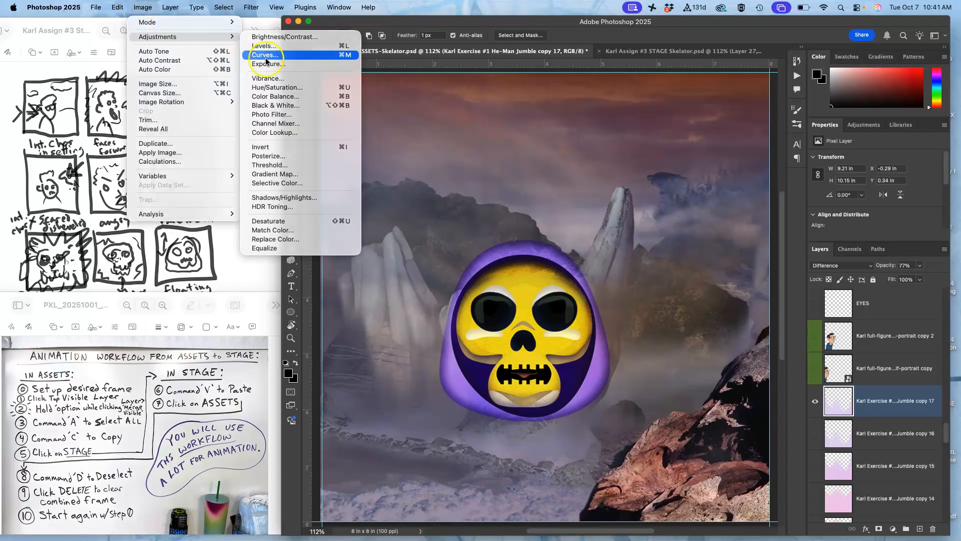
left_click(273, 88)
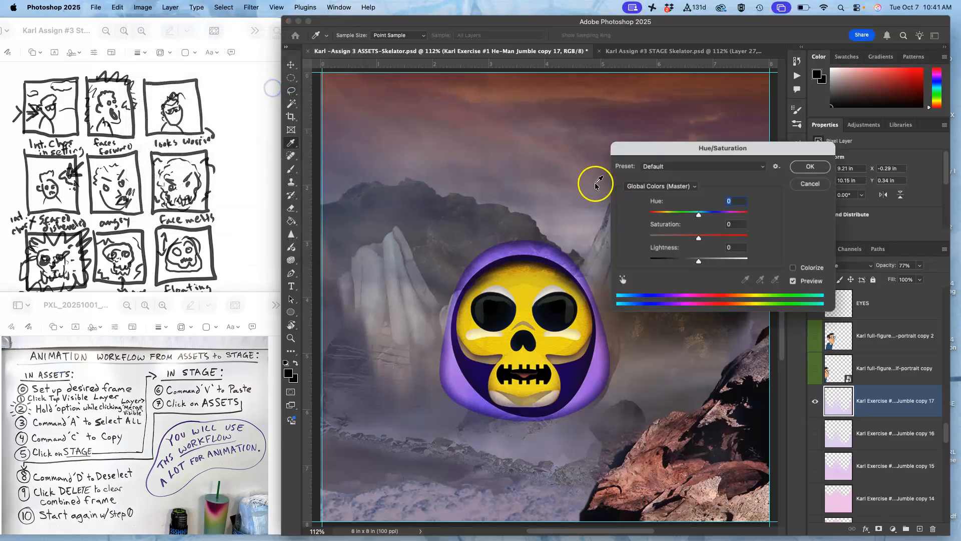
left_click_drag(699, 215, 720, 224)
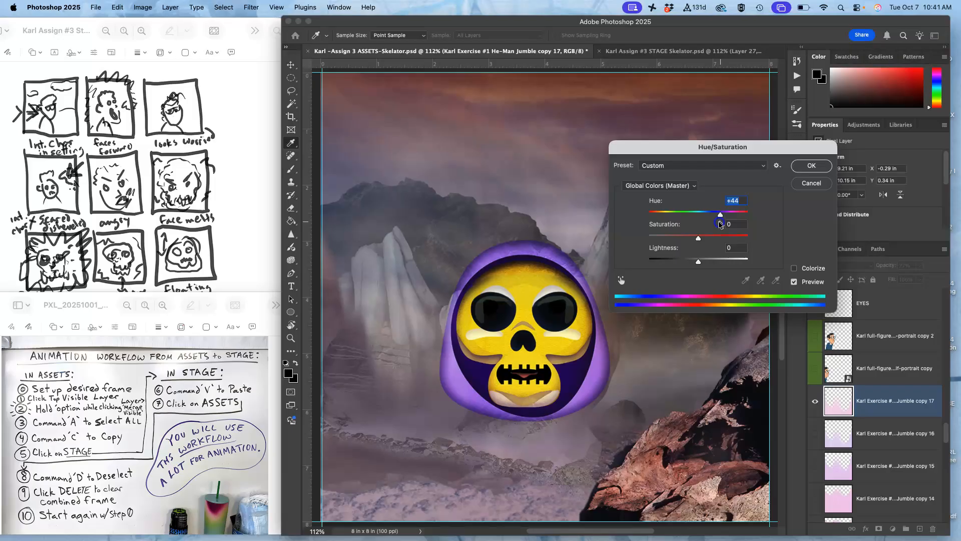
left_click(815, 166)
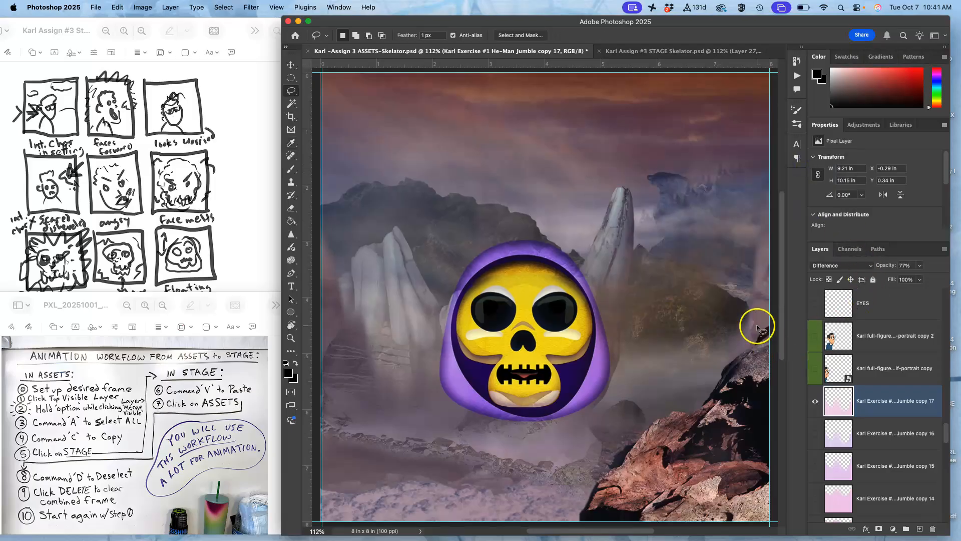
Warp the duplicated fog layer downward, pulling its upper edge into a sagging curve and lowering the fog around the face and foreground
key("super+t")
right_click(619, 319)
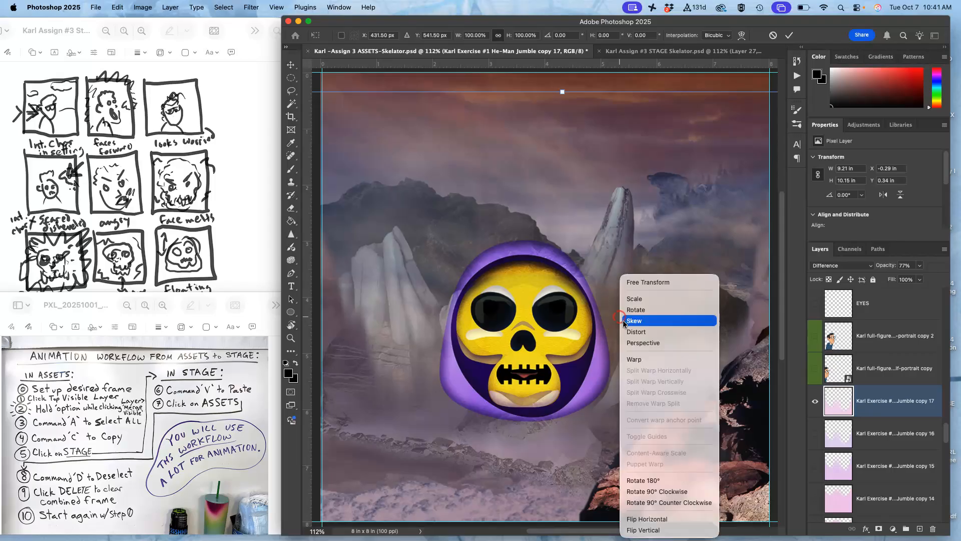
left_click(638, 361)
left_click_drag(636, 390, 624, 474)
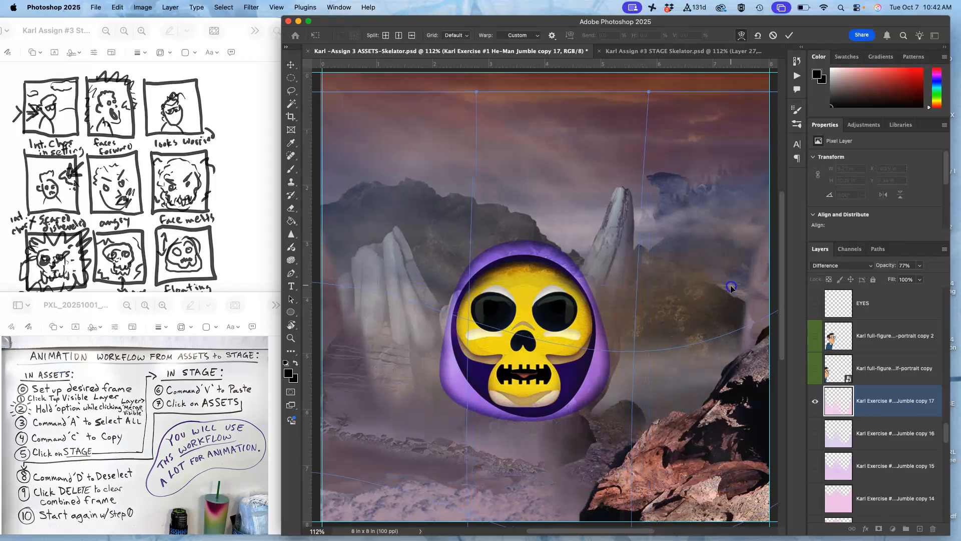
left_click_drag(719, 303, 760, 317)
left_click_drag(393, 280, 375, 342)
mouse_move(655, 443)
left_mouse_down()
mouse_move(656, 482)
mouse_move(661, 450)
left_mouse_up()
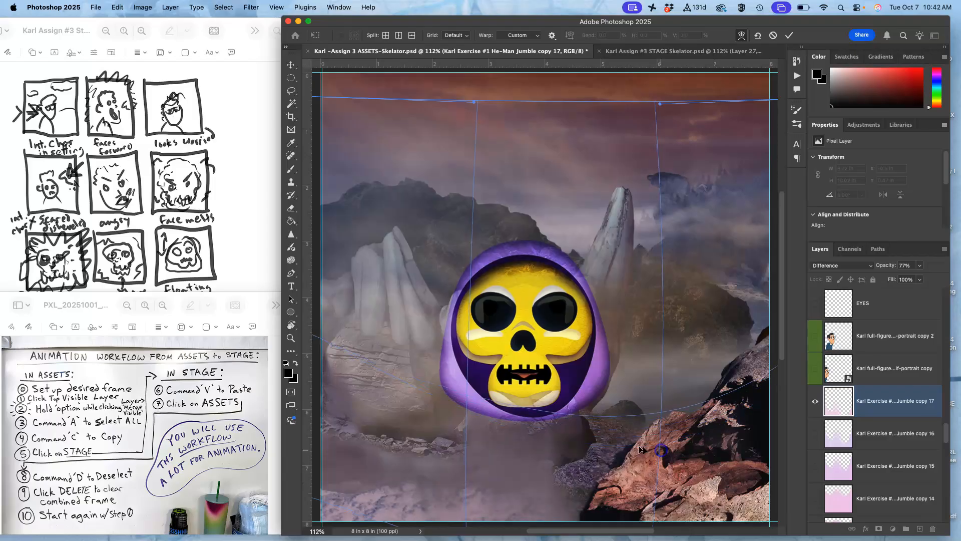
left_click_drag(513, 183, 511, 242)
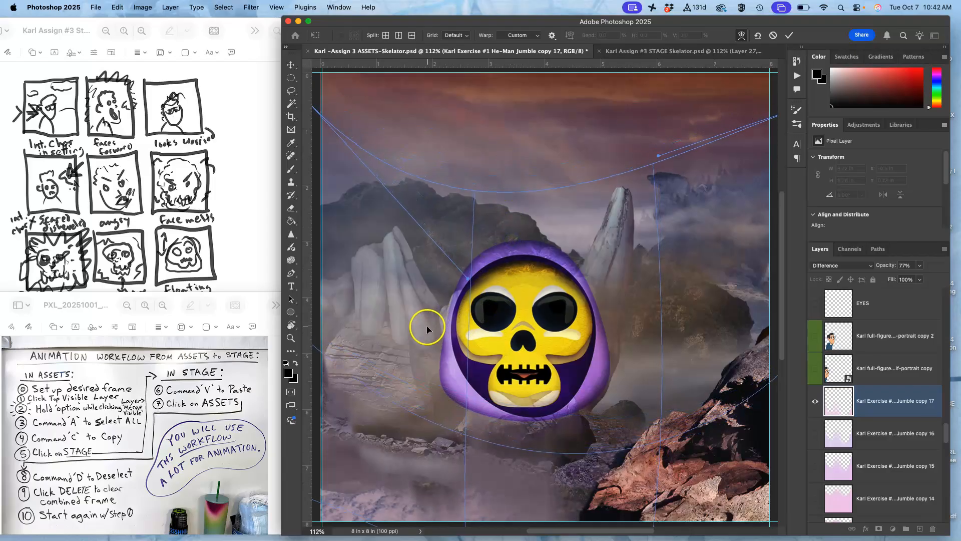
mouse_move(349, 334)
left_mouse_down()
mouse_move(337, 344)
mouse_move(351, 342)
left_mouse_up()
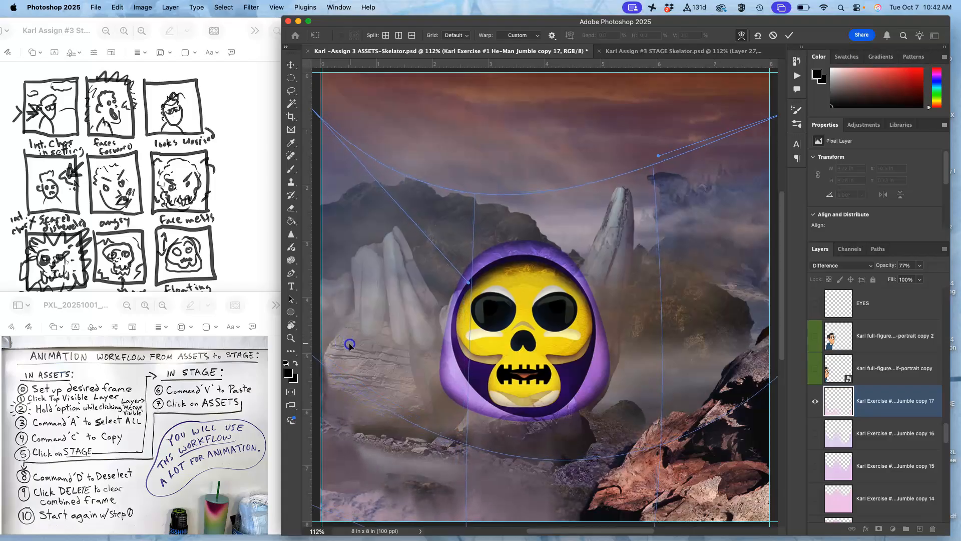
key("Return")
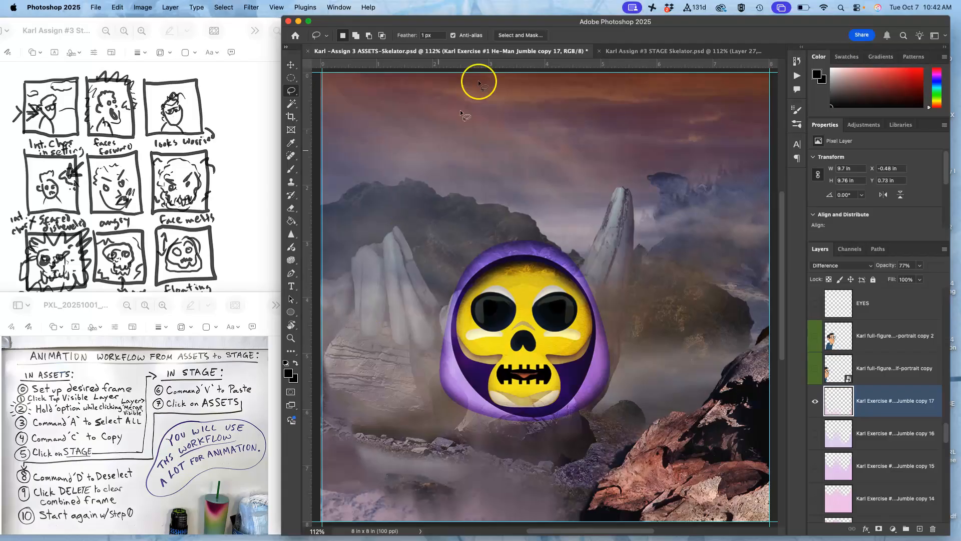
Check the warped fog against the Layer 27 frame in STAGE, and show Skelator Emoji Flat 2 copy 3 in ASSETS
left_click(630, 52)
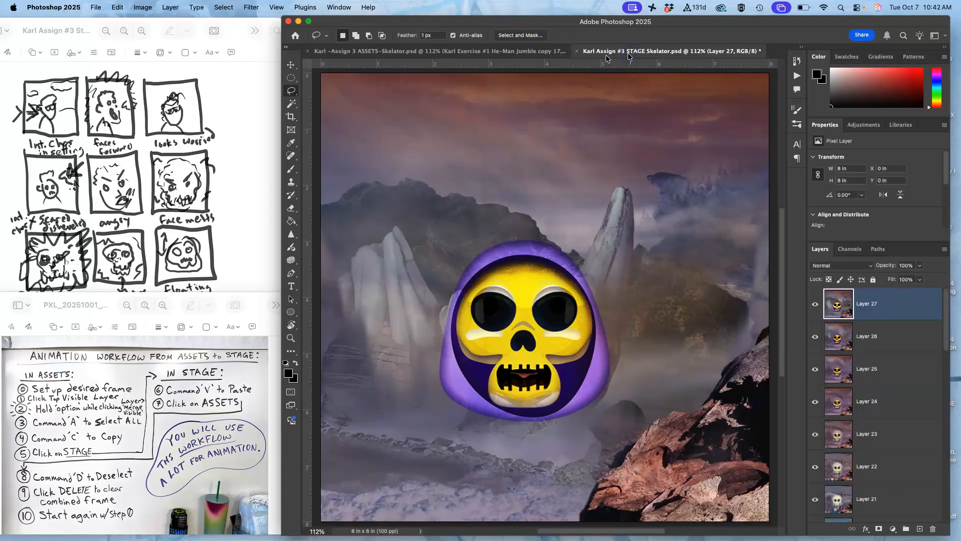
left_click(526, 52)
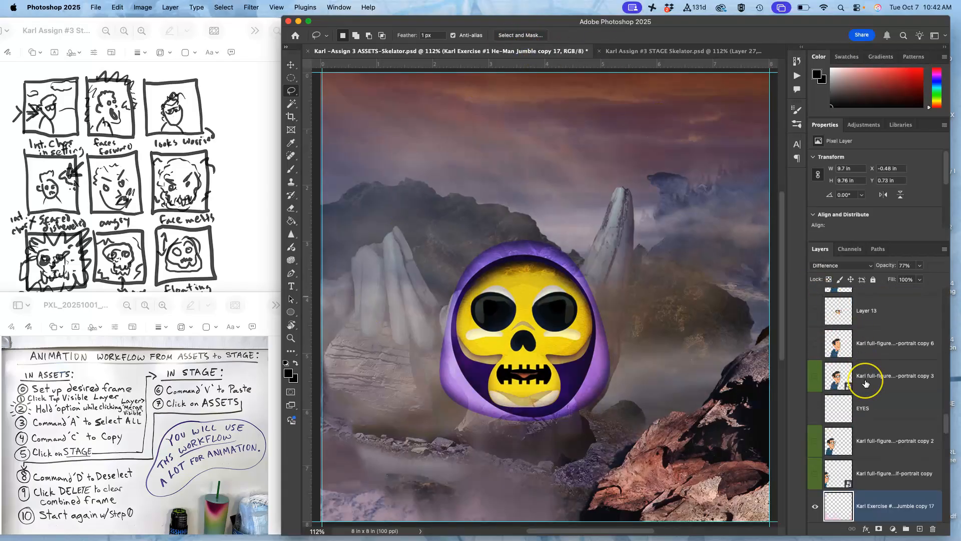
scroll(865, 381, "down", 5)
scroll(865, 383, "up", 5)
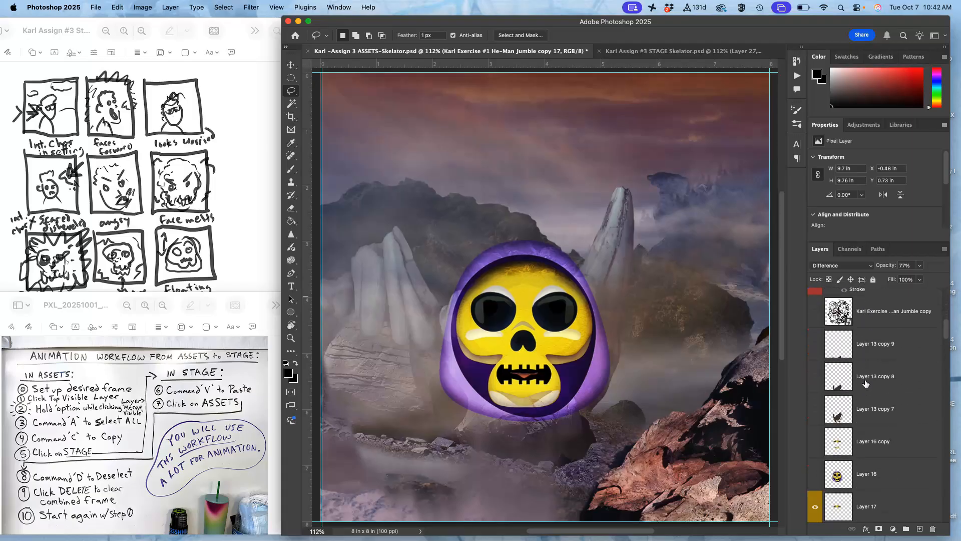
left_click(849, 403)
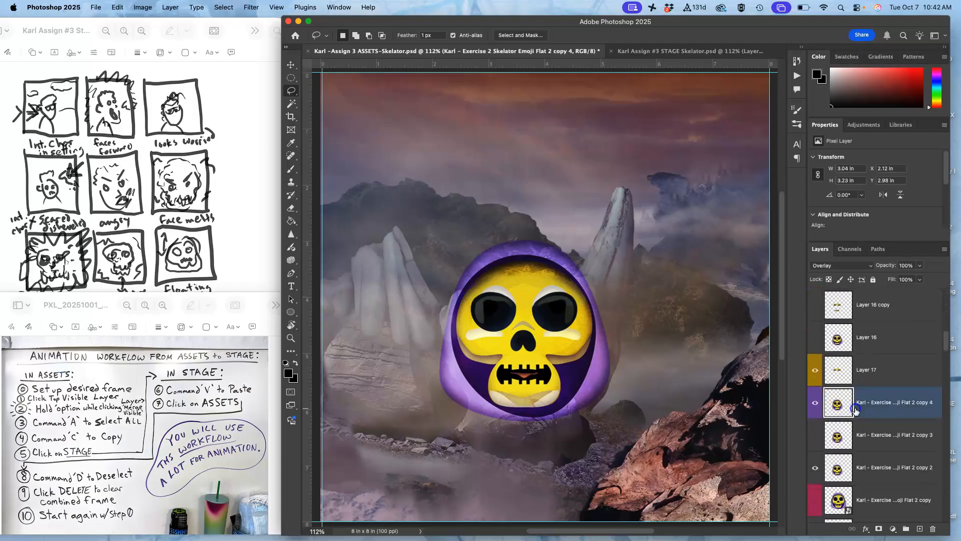
left_click(816, 436)
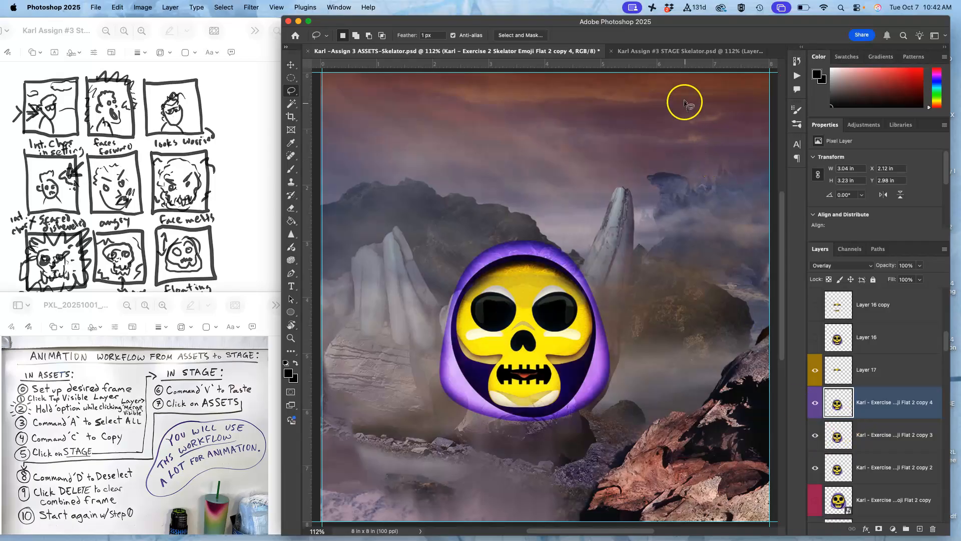
Compare the brightened face and shifted fog in ASSETS with the STAGE frame twice
left_click(672, 51)
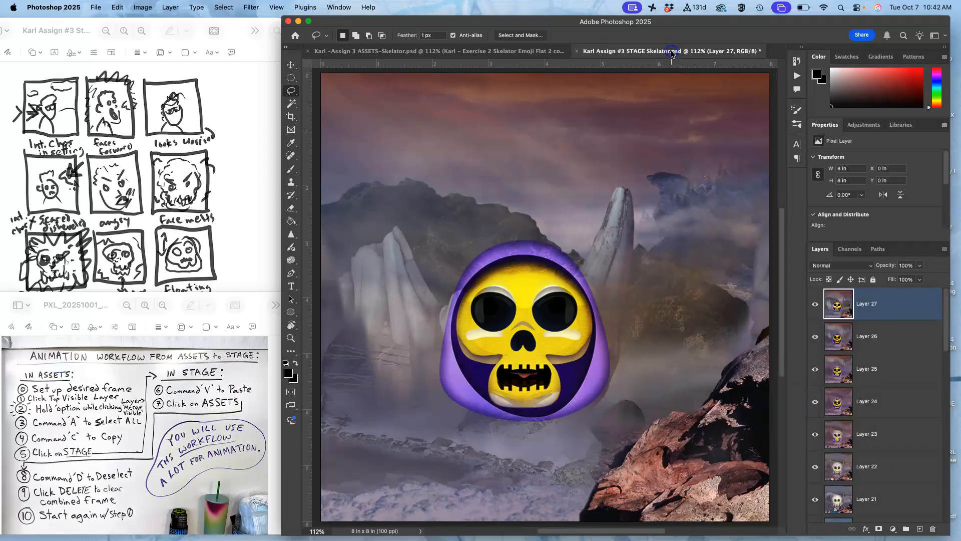
left_click(537, 54)
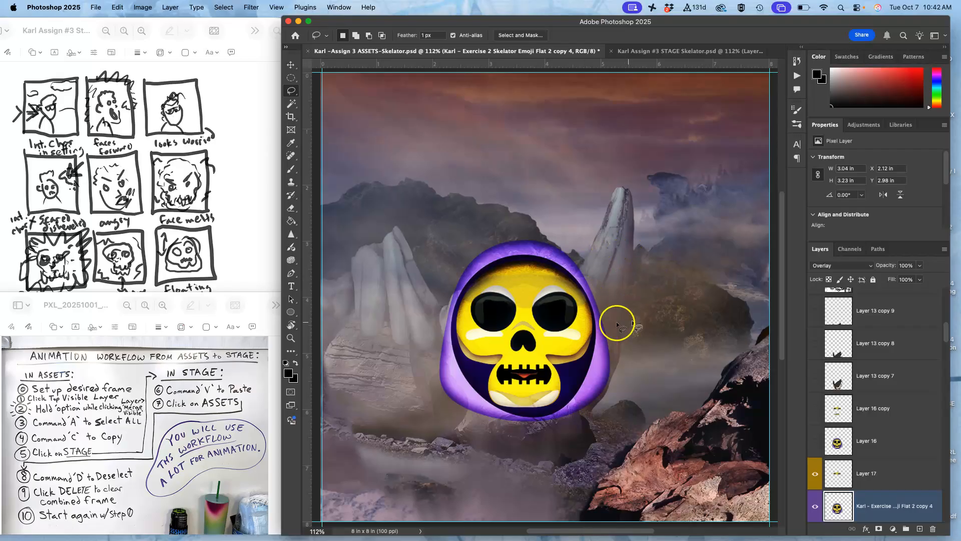
left_click(691, 52)
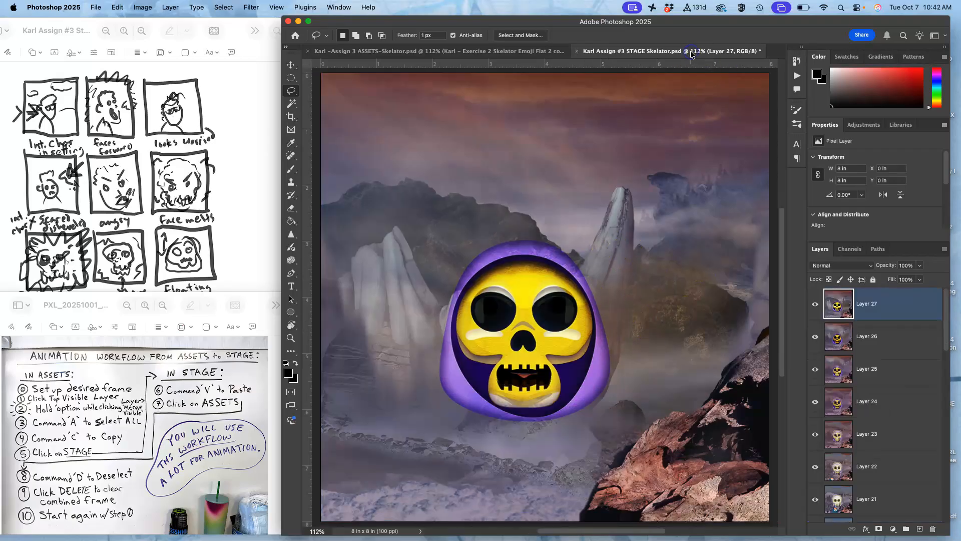
left_click(522, 52)
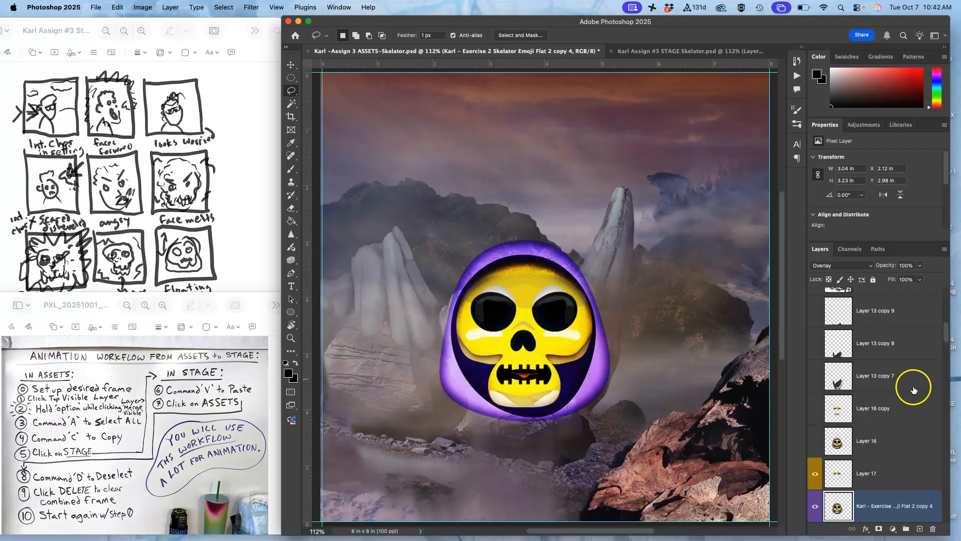
Merge all visible ASSETS layers into a new combined layer above ROCK PROP, keeping the originals
scroll(923, 388, "up", 10)
left_click(883, 305)
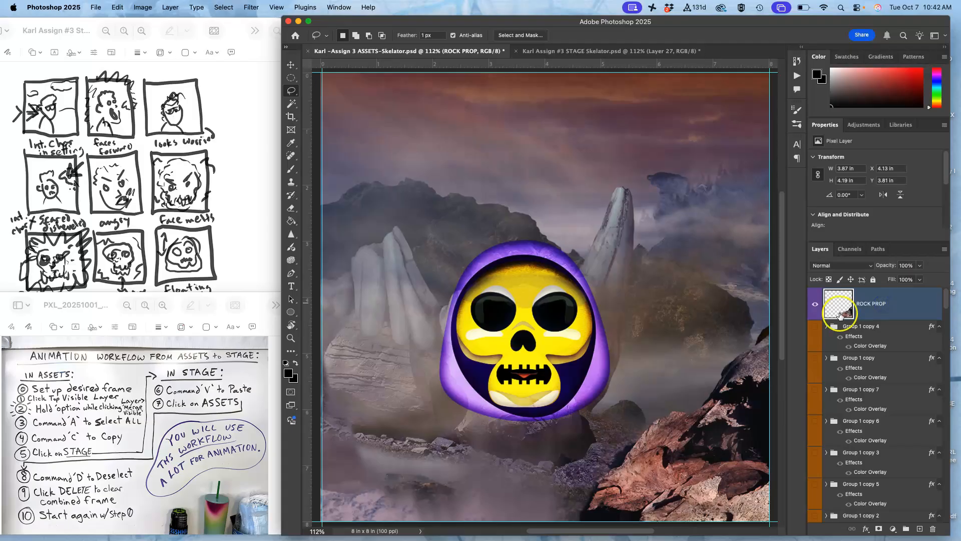
left_click(165, 9)
left_click(193, 376, "alt")
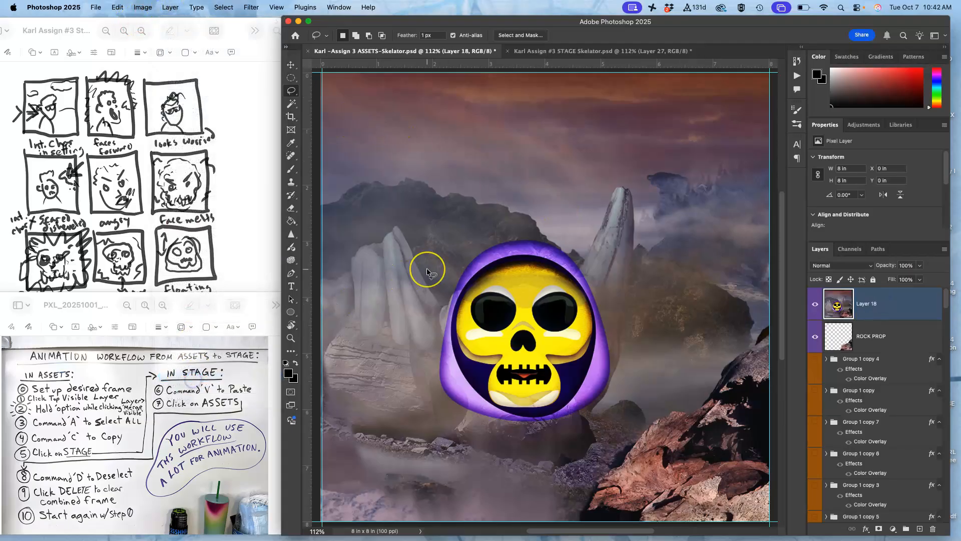
Copy the entire merged frame and paste it into STAGE above Layer 27
key("super+a")
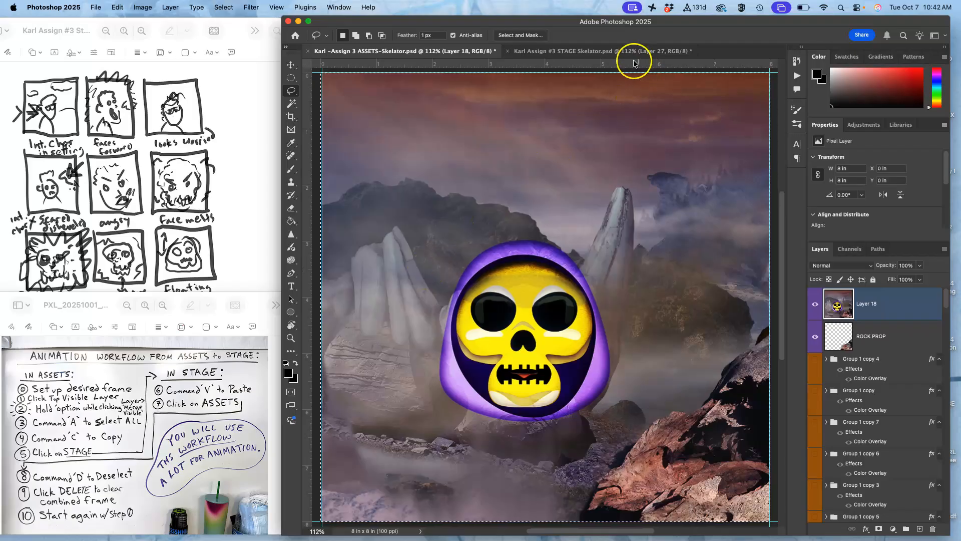
left_click(608, 51)
key("super+v")
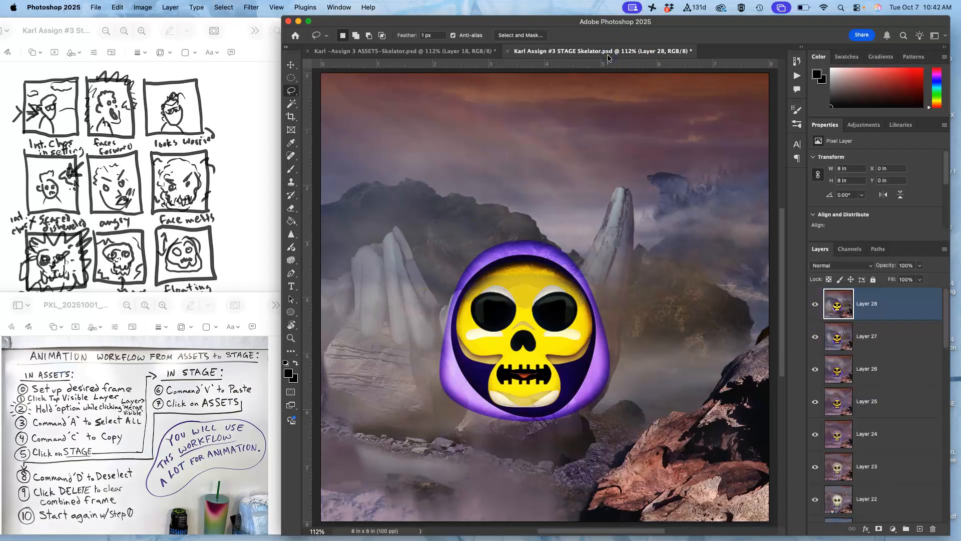
Return to ASSETS, deselect the canvas and delete the combined frame layer above ROCK PROP
left_click(457, 52)
key("super+d")
key("Delete")
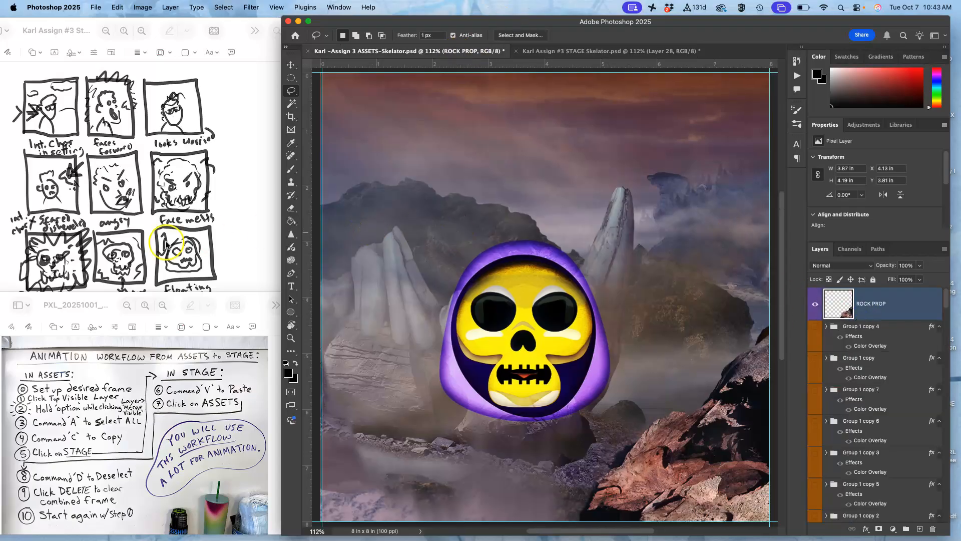
Bring the storyboard forward in Preview to check the last row's captions, and switch back to Photoshop
left_click(203, 301)
left_click(233, 263)
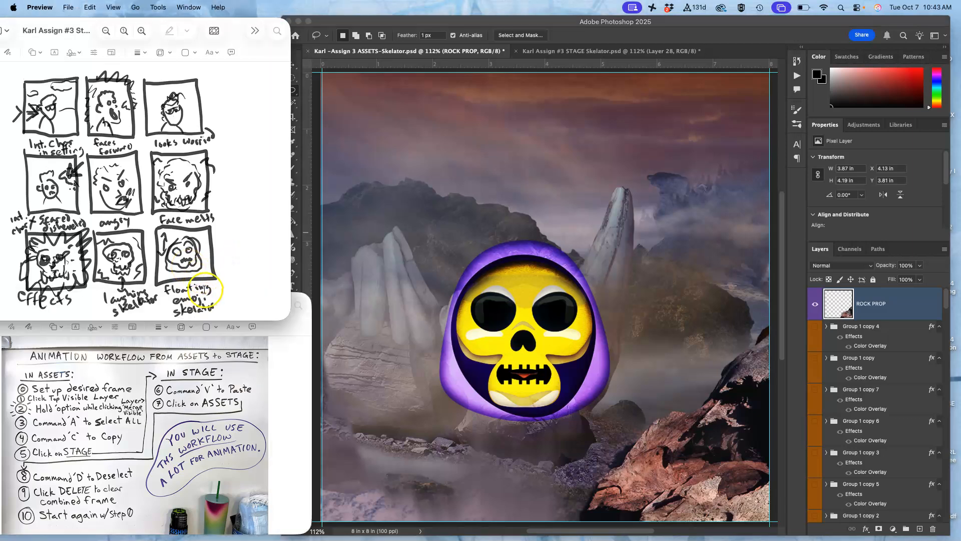
left_click(627, 316)
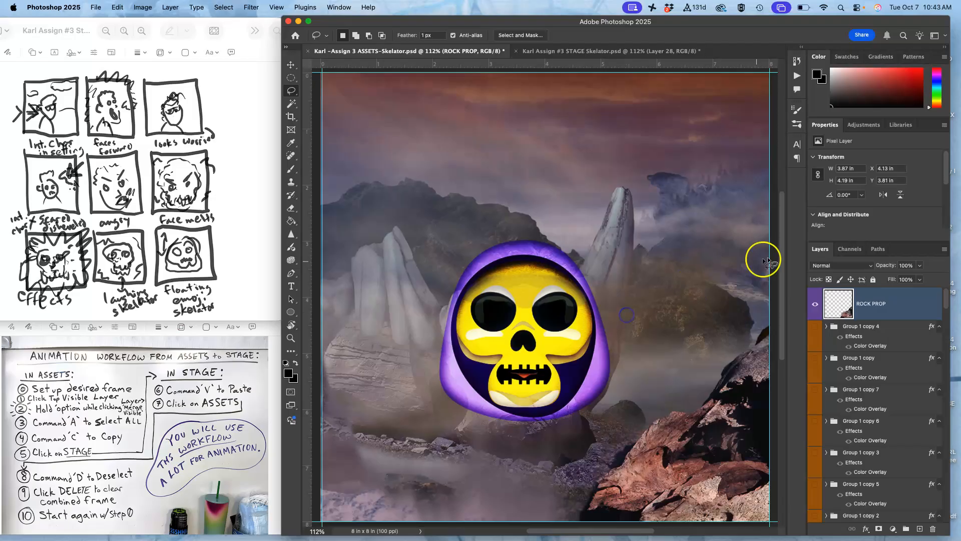
Show Layer 16 over the face in ASSETS and hide Layer 17
scroll(851, 373, "down", 3)
scroll(851, 373, "down", 10)
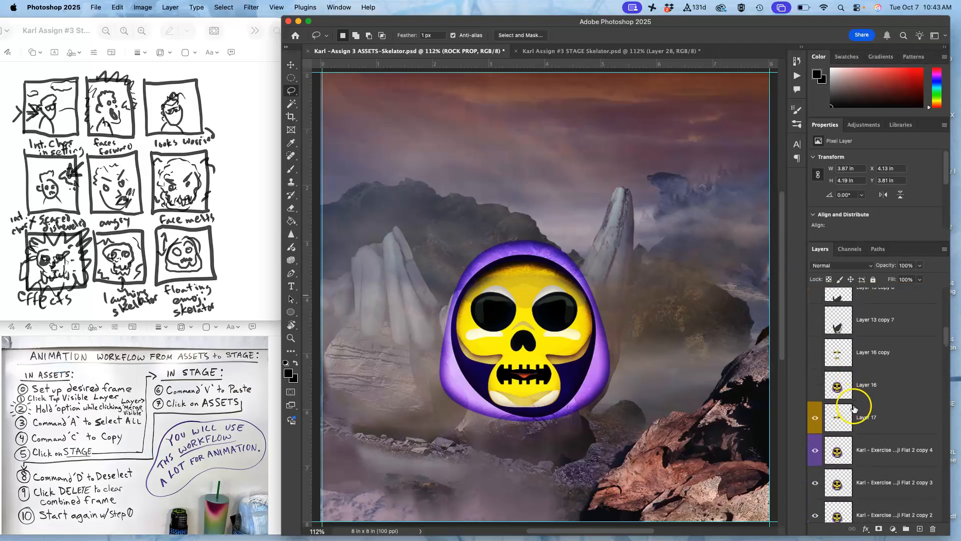
scroll(854, 408, "up", 13)
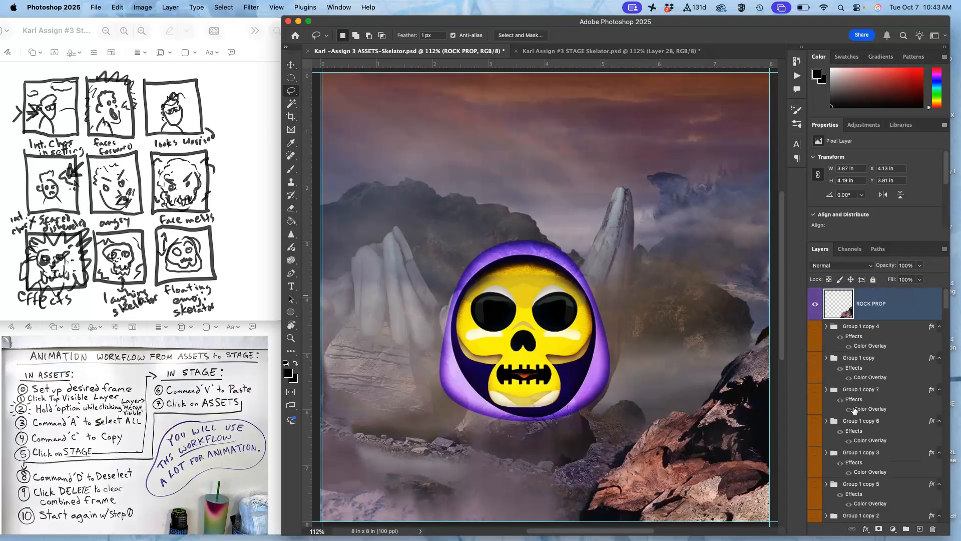
scroll(854, 408, "down", 13)
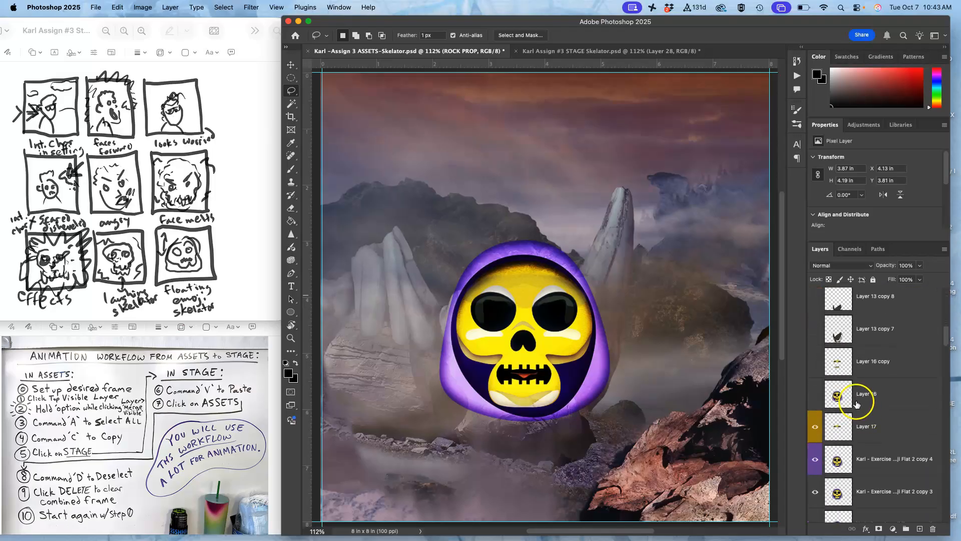
left_click(815, 395)
left_click(815, 427)
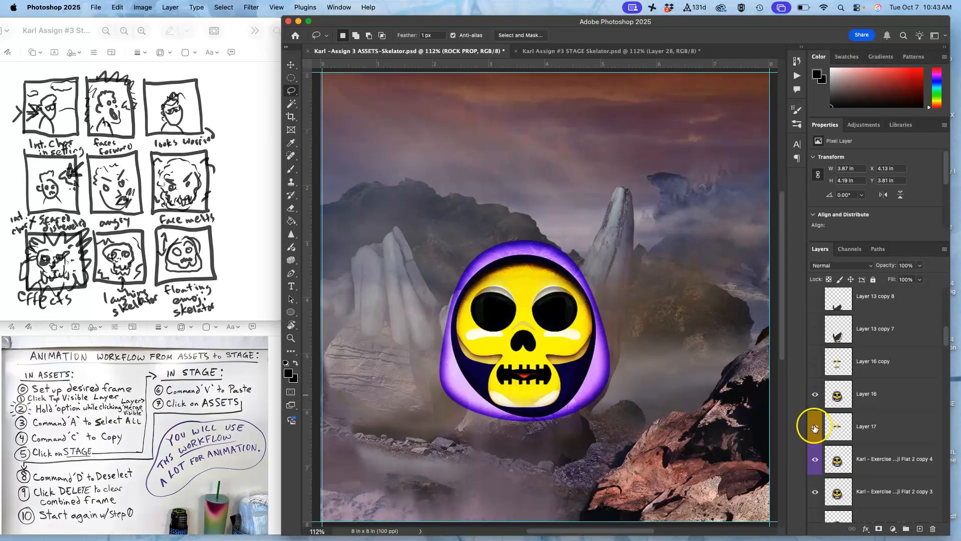
Hide the Emoji Flat 2 copy 4, copy 3 and copy 2 layers beneath Layer 16
left_click(816, 461)
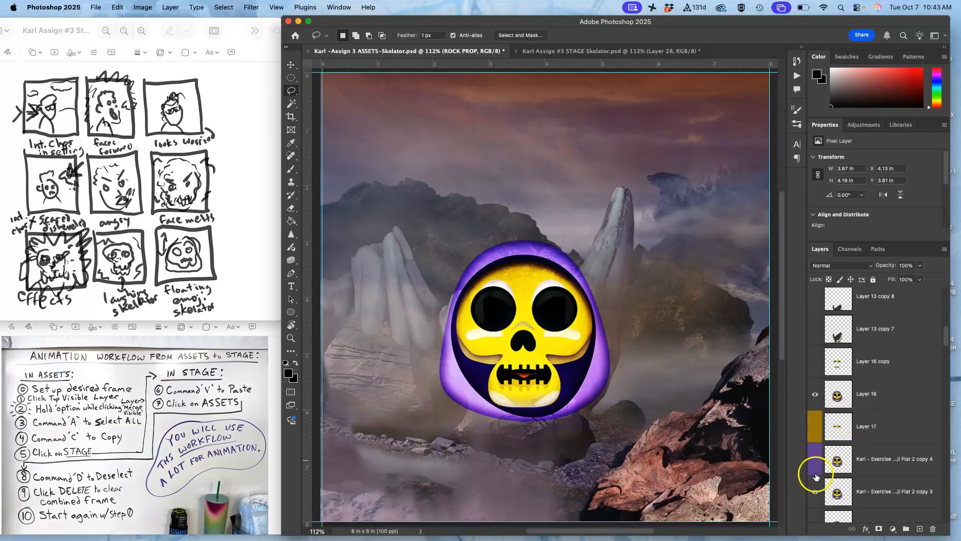
left_click(816, 394)
left_click(817, 394)
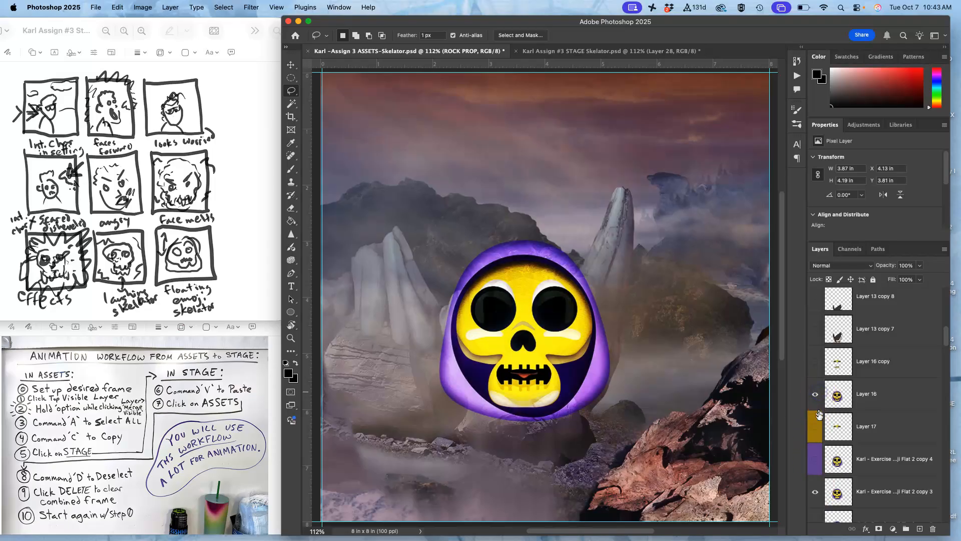
left_click(816, 460)
scroll(817, 463, "down", 2)
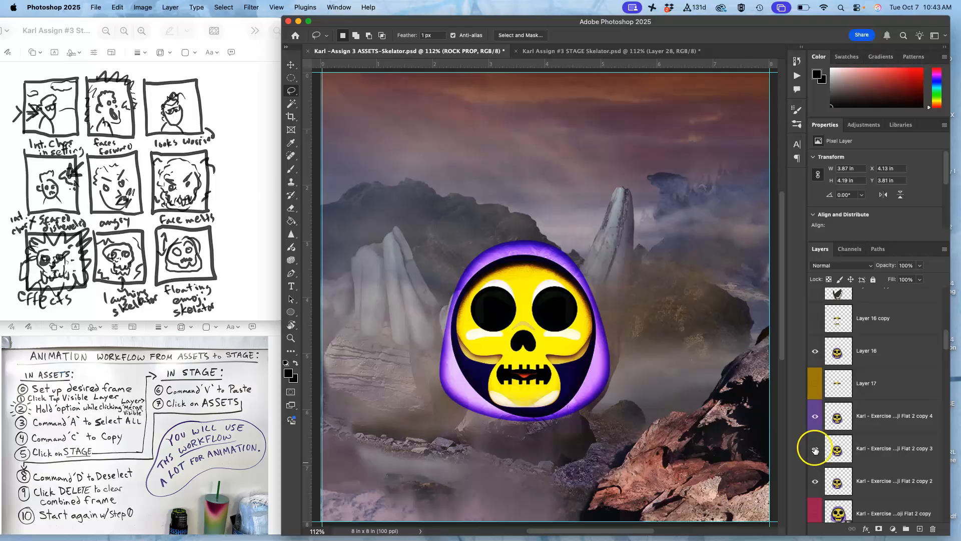
left_click(815, 449)
left_click(816, 417)
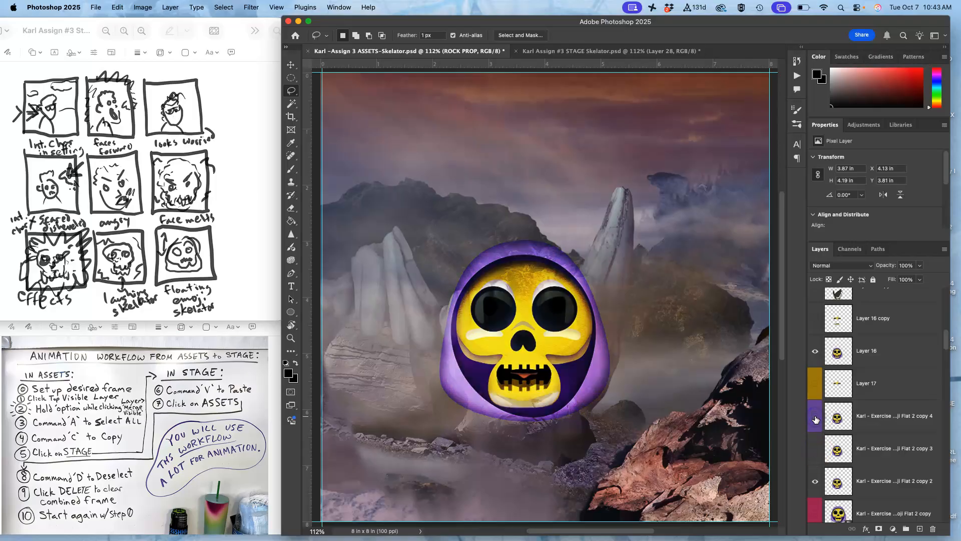
left_click(817, 484)
scroll(818, 453, "down", 1)
scroll(818, 453, "up", 2)
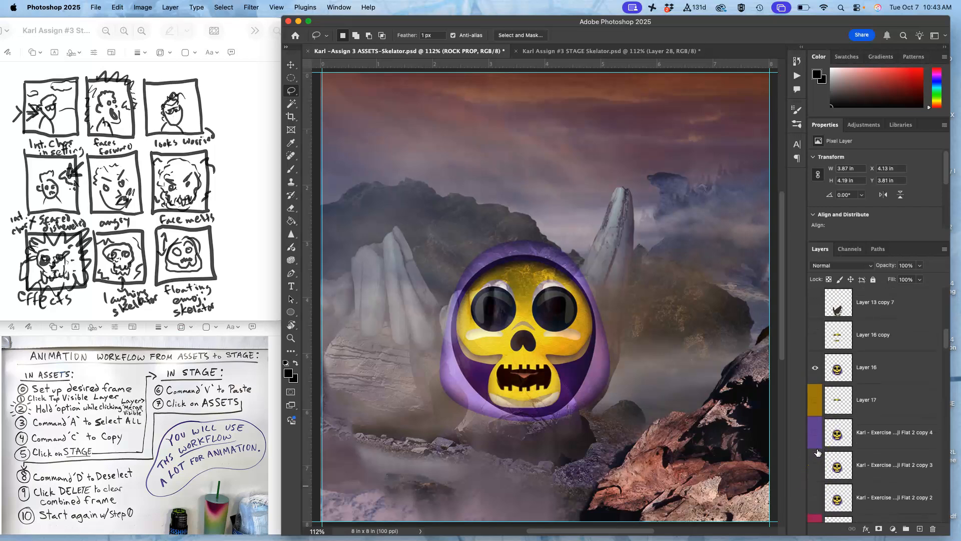
Check Layer 16 by turning it off and on, and set its blending mode to Normal
left_click(816, 368)
left_click(816, 368)
left_click(817, 368)
left_click(816, 368)
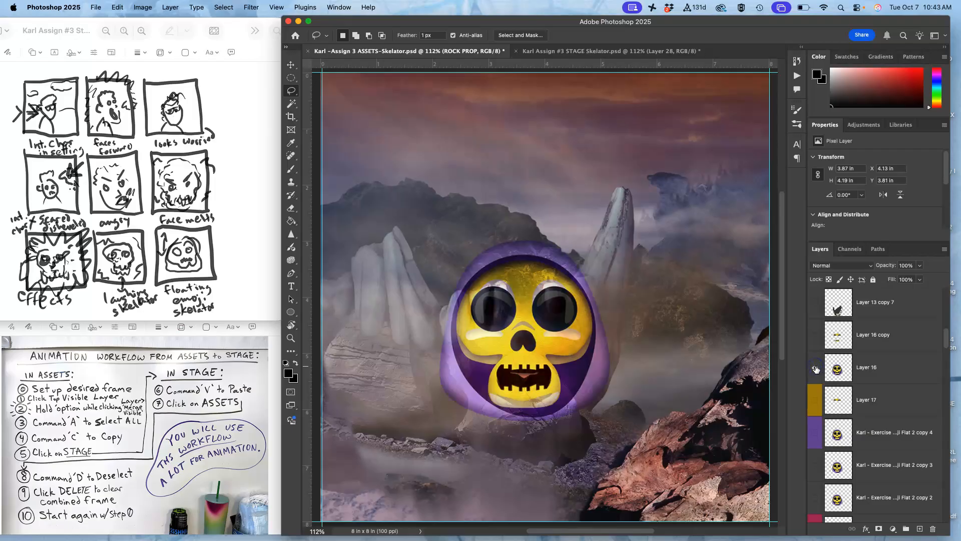
left_click(865, 367)
left_click(849, 266)
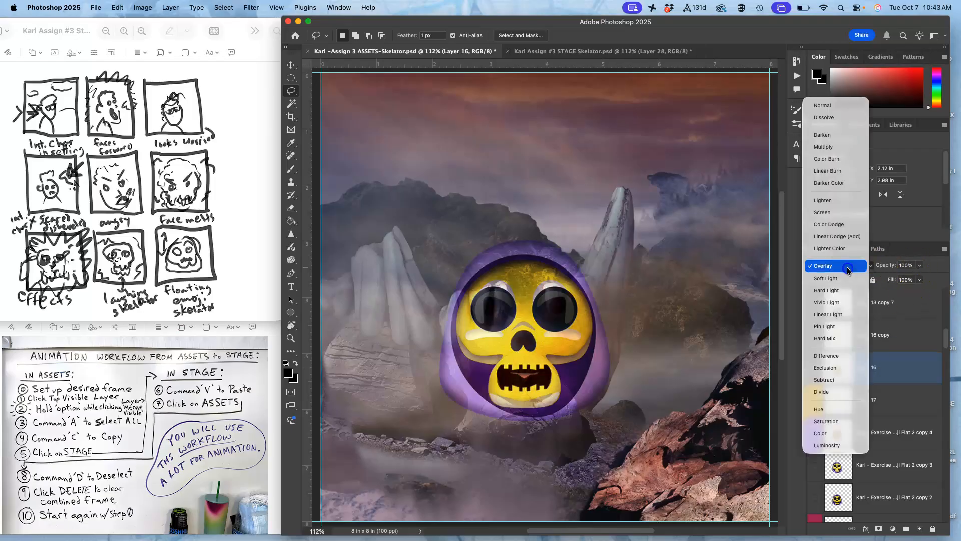
left_click(825, 105)
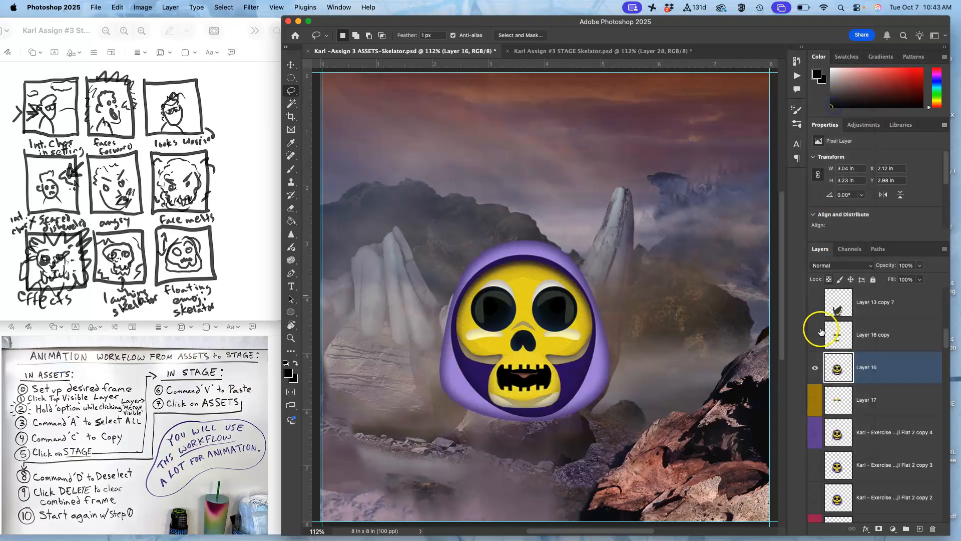
Compare the face with the latest STAGE frame, and check the Emoji Flat 2 copy layer in ASSETS by toggling its visibility
left_click(619, 51)
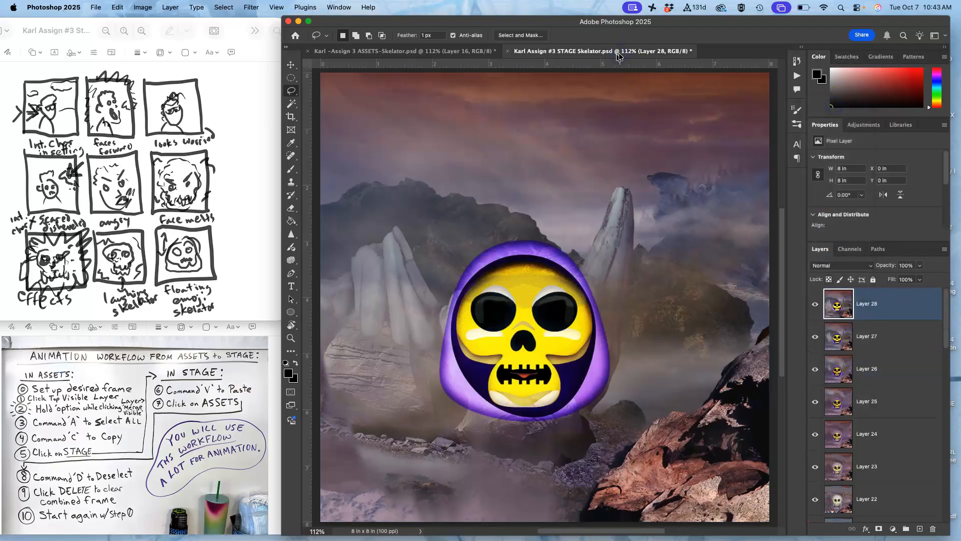
left_click(478, 51)
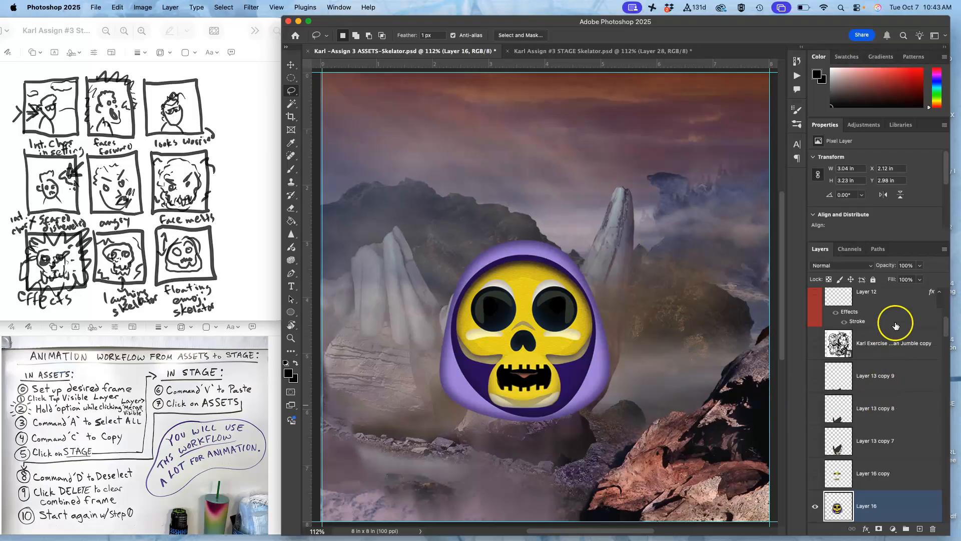
scroll(880, 401, "down", 3)
scroll(880, 422, "down", 3)
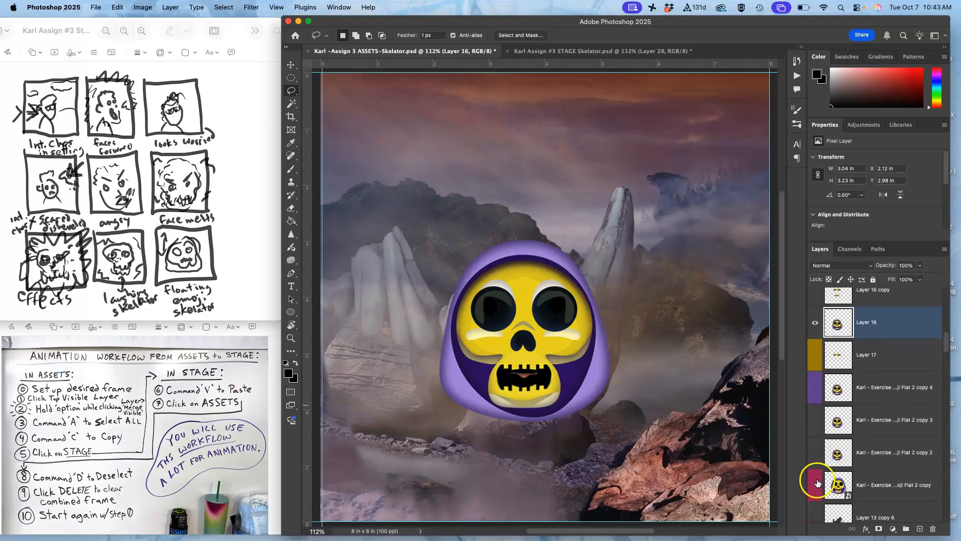
left_click(816, 484)
left_click(816, 484)
Duplicate Layer 16 and set the duplicate's blending mode to Overlay
key("super+j")
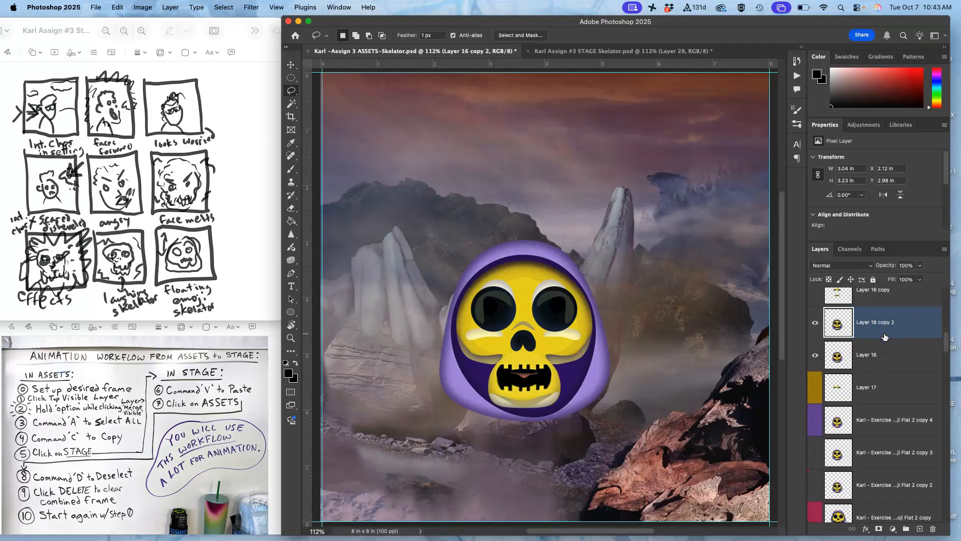
left_click(841, 265)
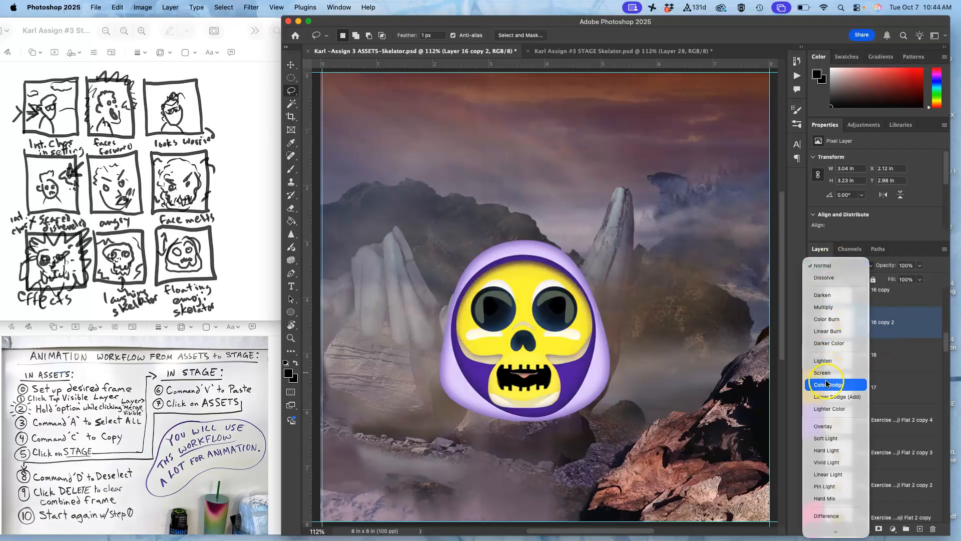
left_click(820, 426)
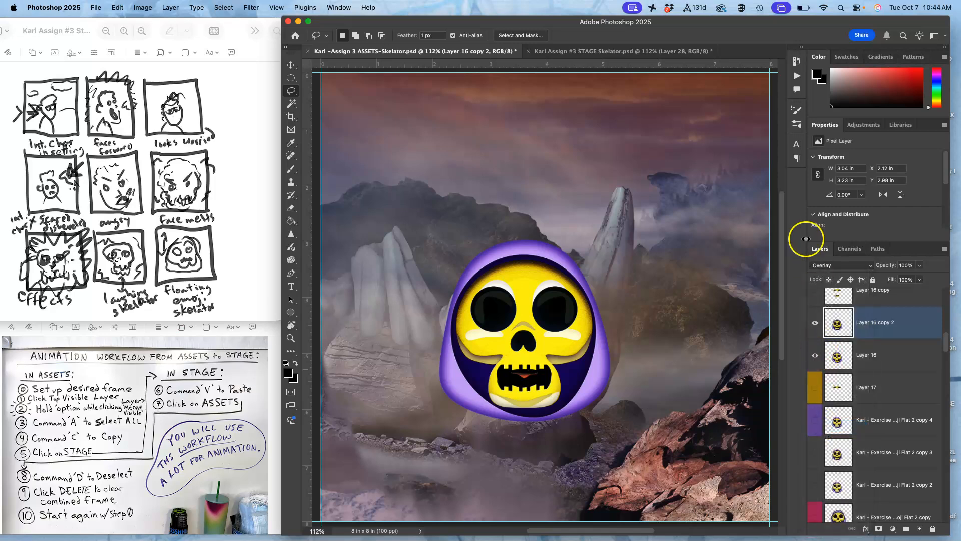
Compare the open-mouthed face in ASSETS with the Layer 28 frame in STAGE
left_click(672, 59)
left_click(499, 53)
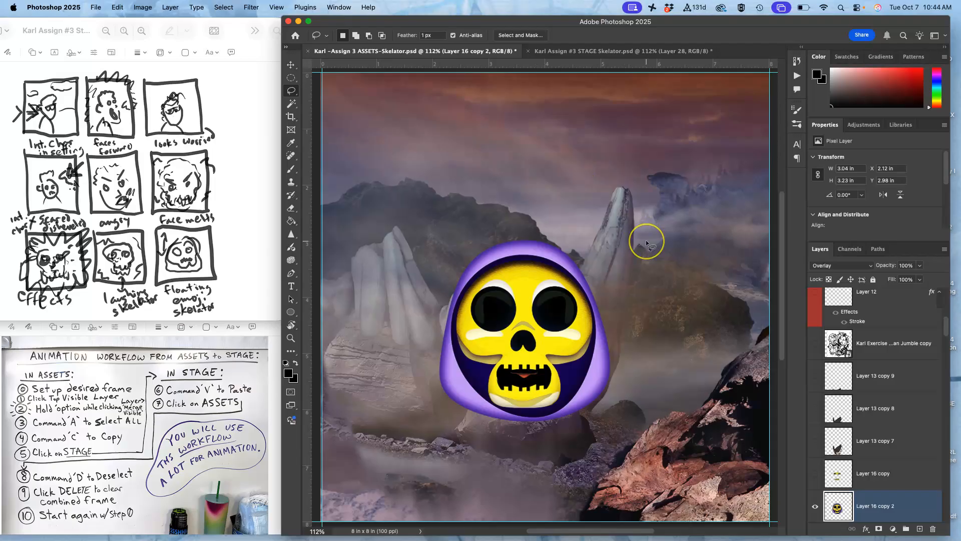
scroll(647, 242, "down", 2)
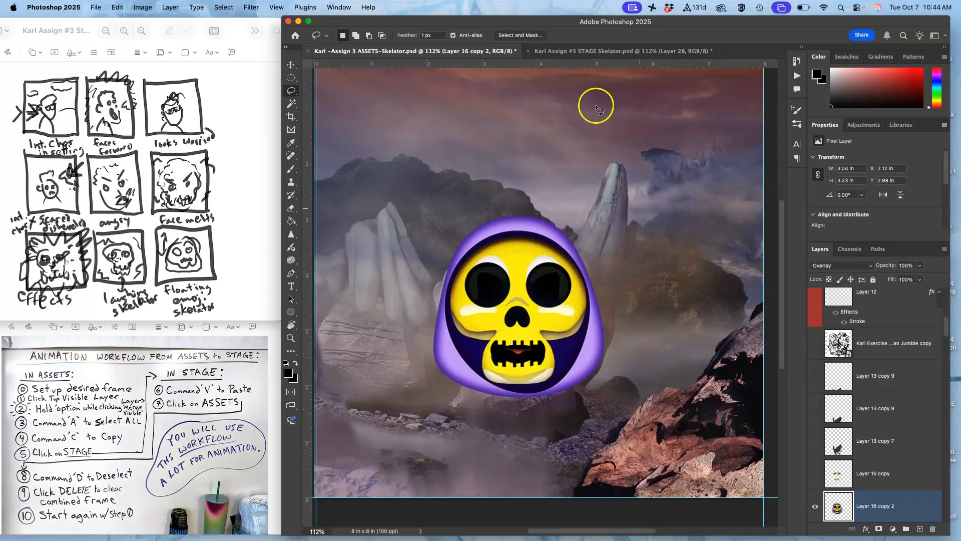
left_click(593, 55)
left_click(478, 53)
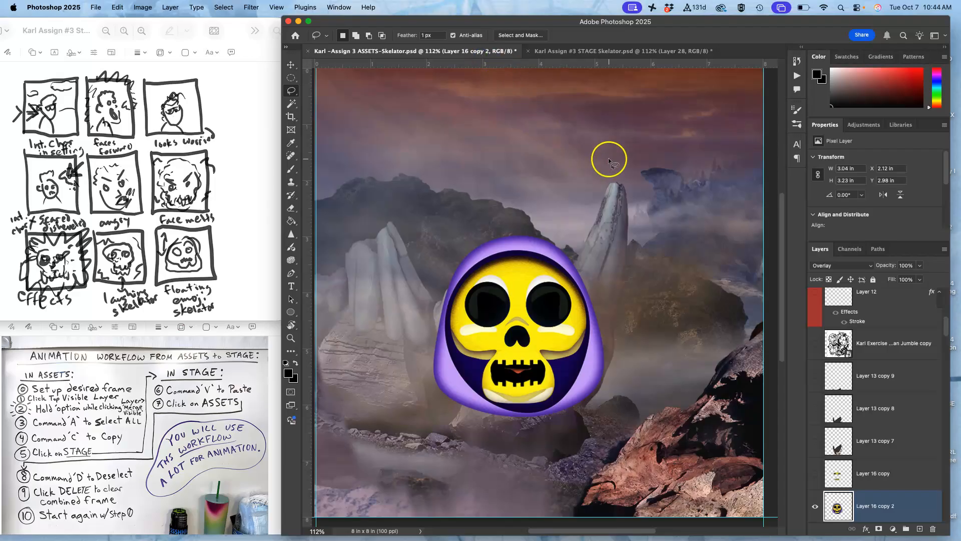
scroll(608, 159, "up", 2)
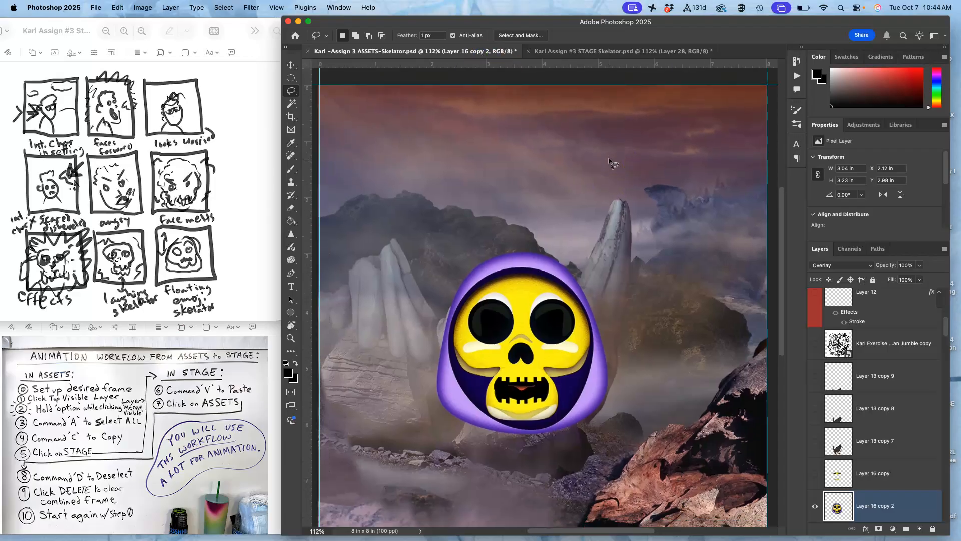
scroll(880, 510, "down", 2)
Group Layer 16 with its Overlay duplicate and hide the new group
left_click(877, 493, "shift")
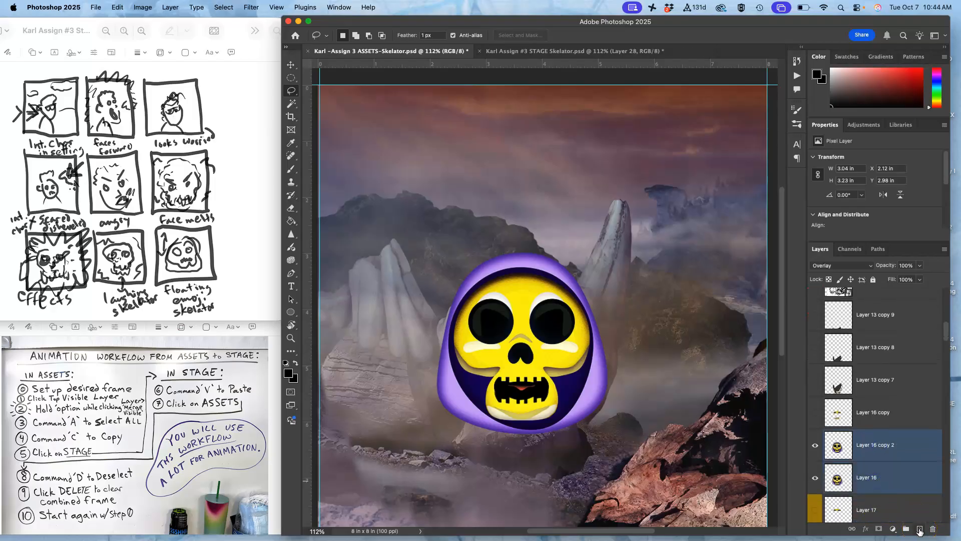
left_click(906, 529)
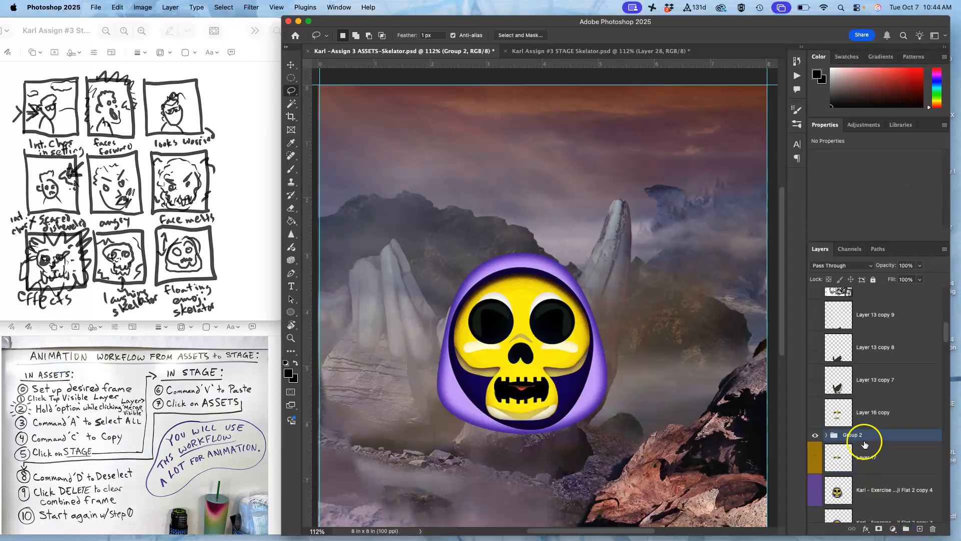
left_click(815, 435)
Show Layer 17 and the Emoji Flat 2 copy 4 and copy 3 layers
left_click(814, 457)
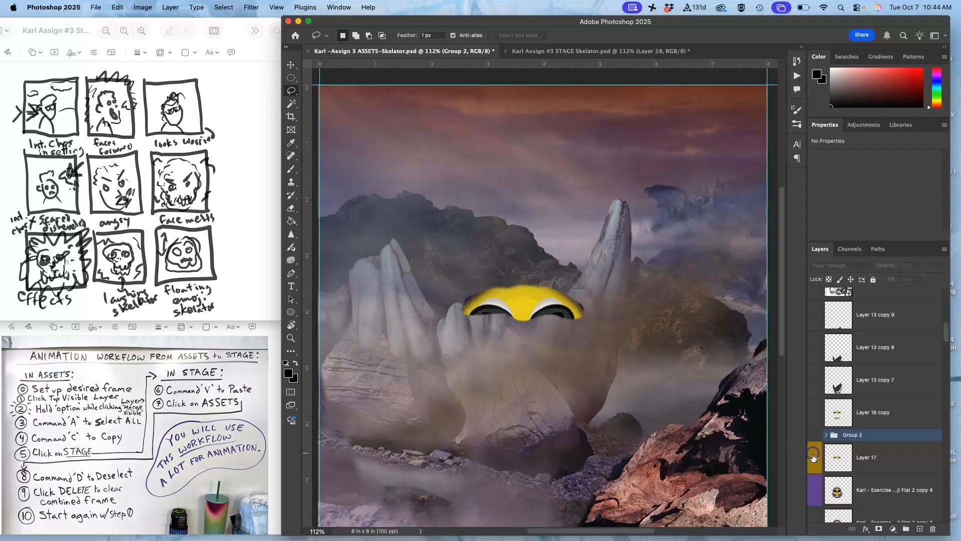
left_click(815, 493)
scroll(822, 498, "down", 1)
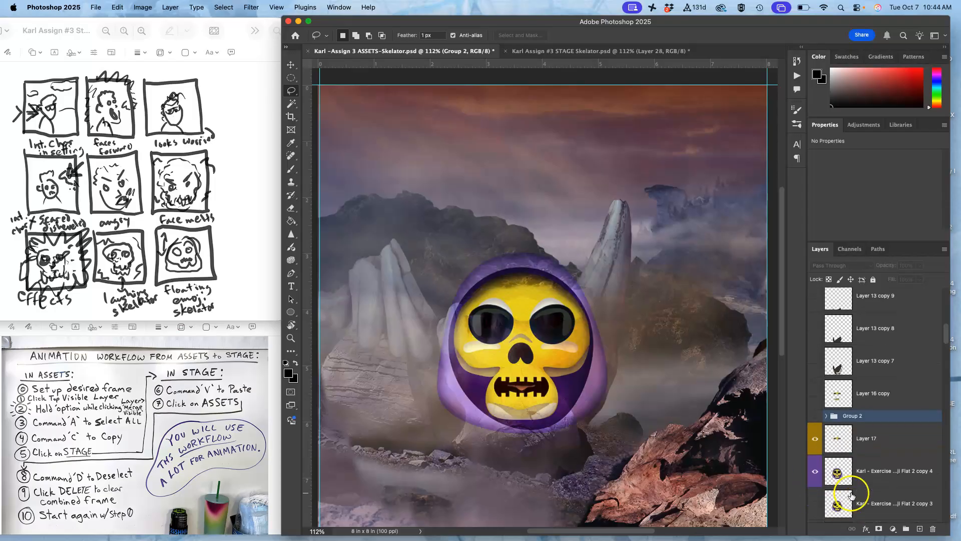
left_click(815, 502)
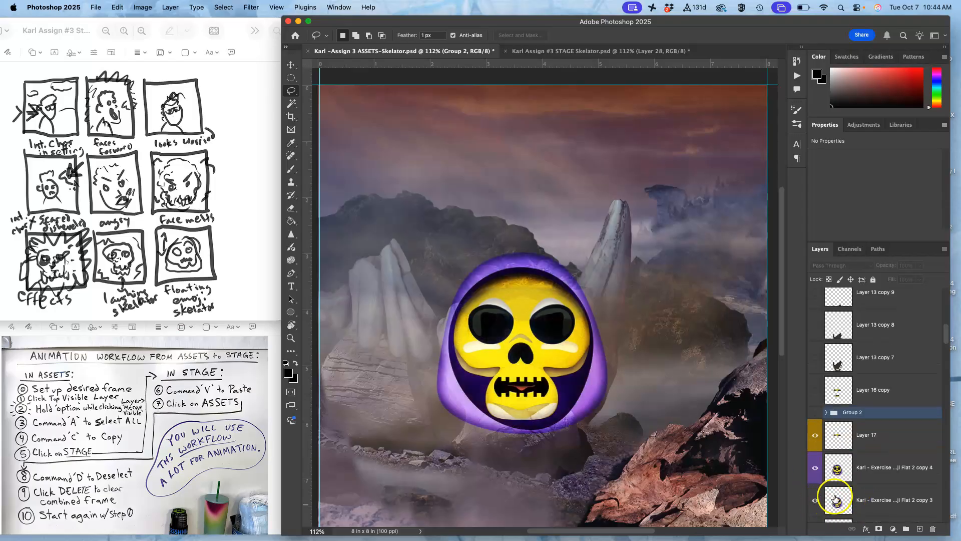
scroll(836, 498, "down", 1)
Set the blending modes of the Emoji Flat 2 copy 4 and copy 3 layers to Normal
left_click(857, 440)
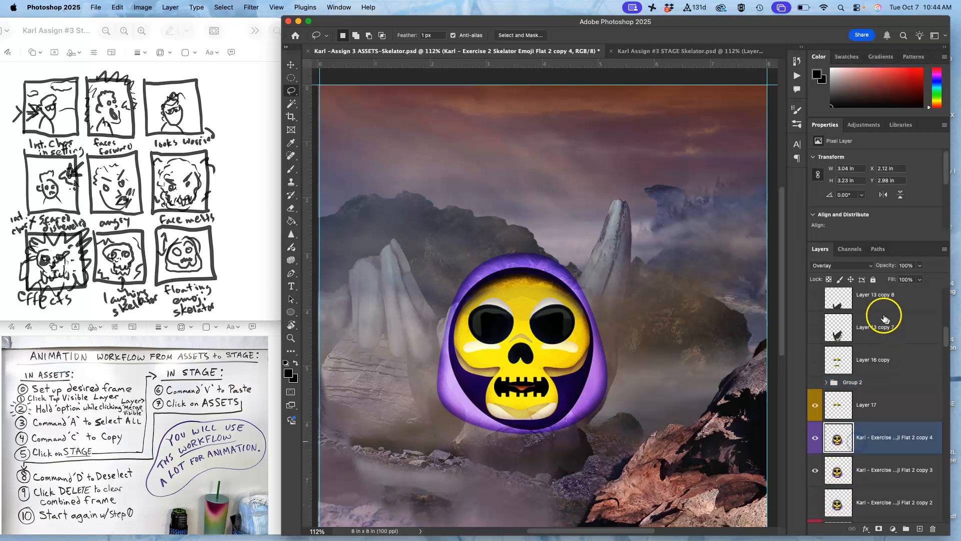
left_click(843, 266)
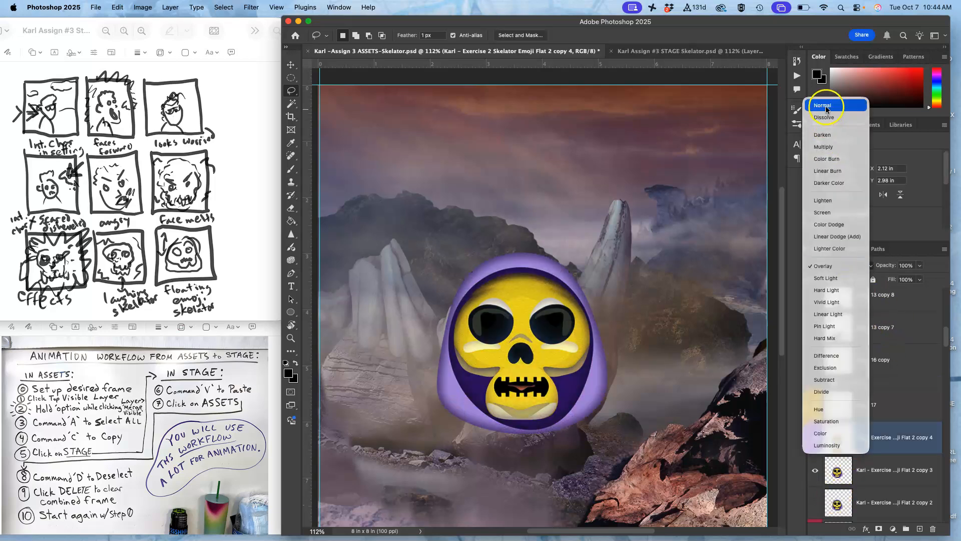
key("Escape")
left_click(843, 475)
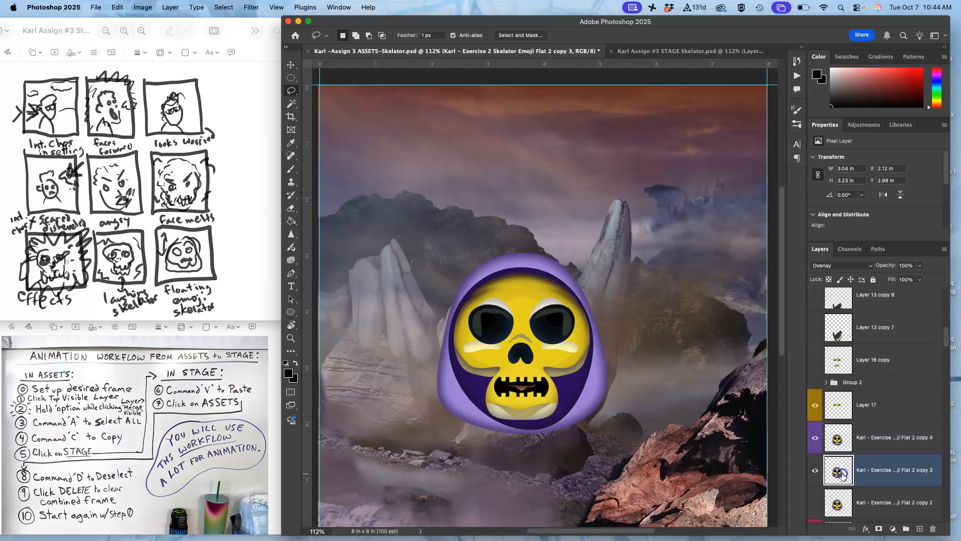
left_click(835, 265)
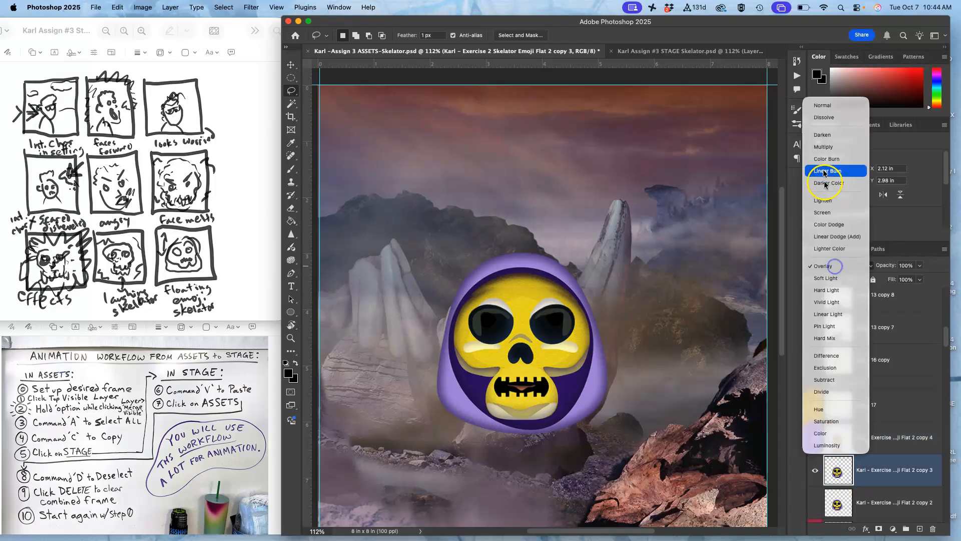
left_click(818, 107)
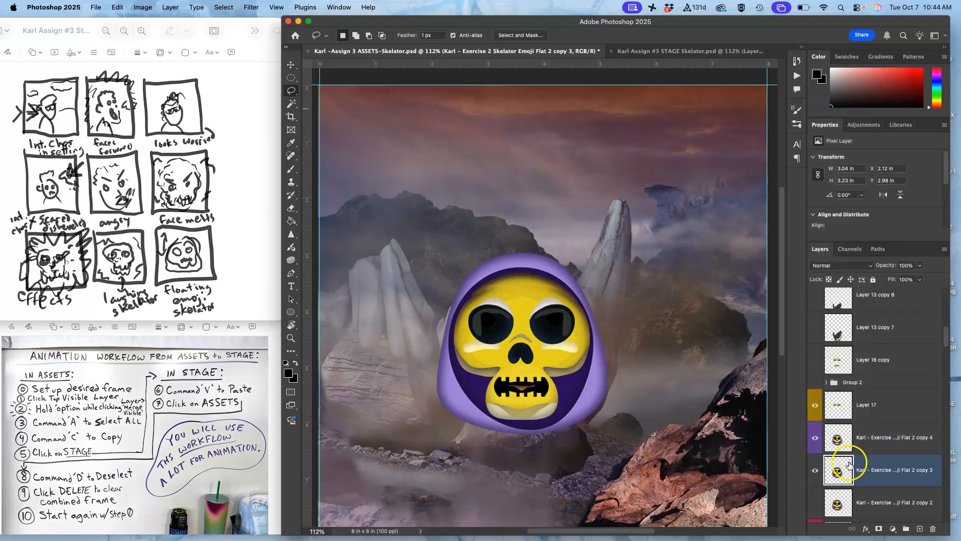
Set the Emoji Flat 2 copy 4 layer's blending mode to Overlay
left_click(839, 411)
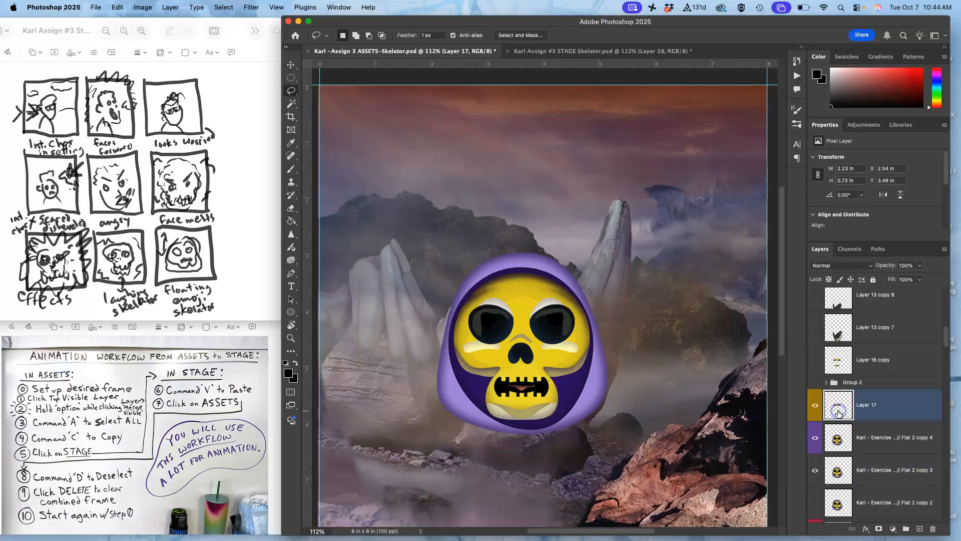
left_click(839, 451)
left_click(840, 266)
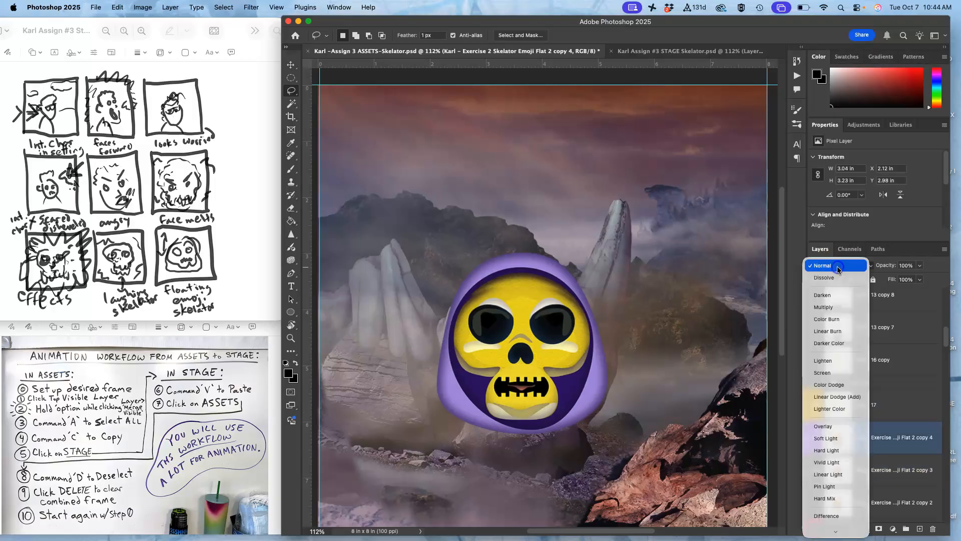
left_click(840, 424)
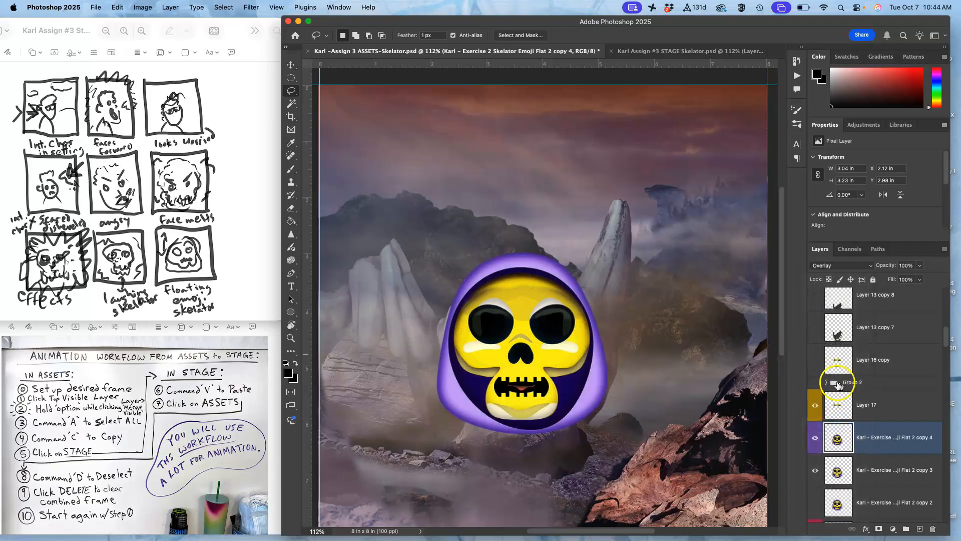
Group Layer 17 with the Emoji Flat 2 copy 4 and copy 3 layers
left_click(861, 469, "shift")
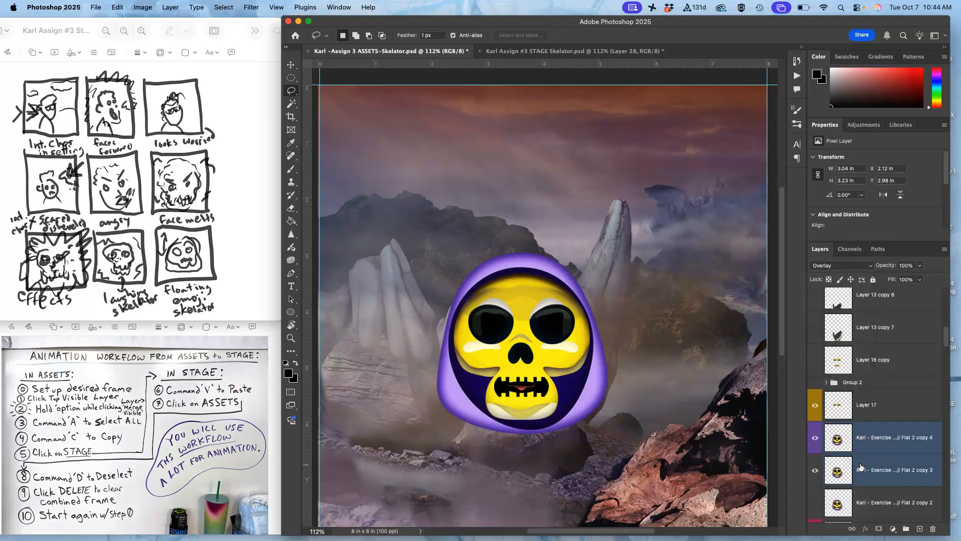
left_click(861, 468)
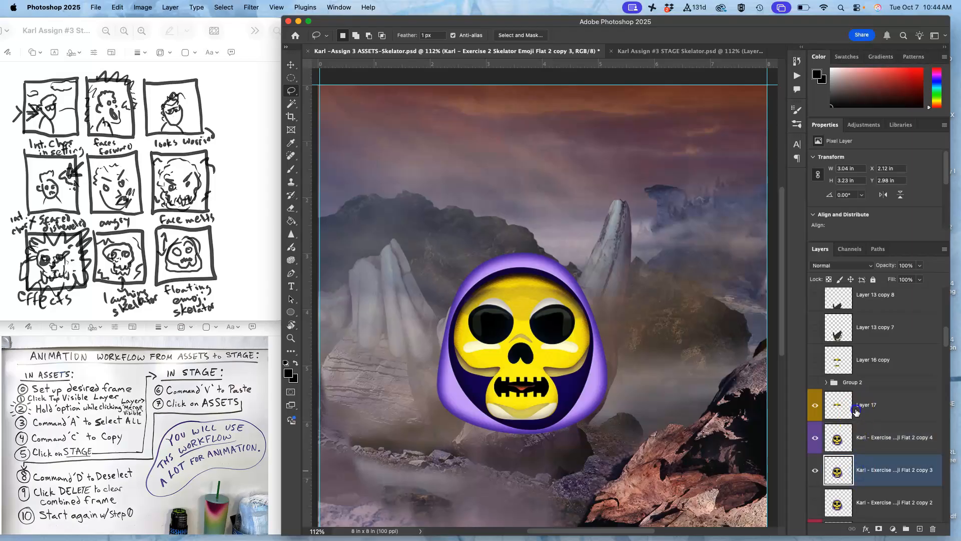
left_click(857, 412, "shift")
left_click(906, 528)
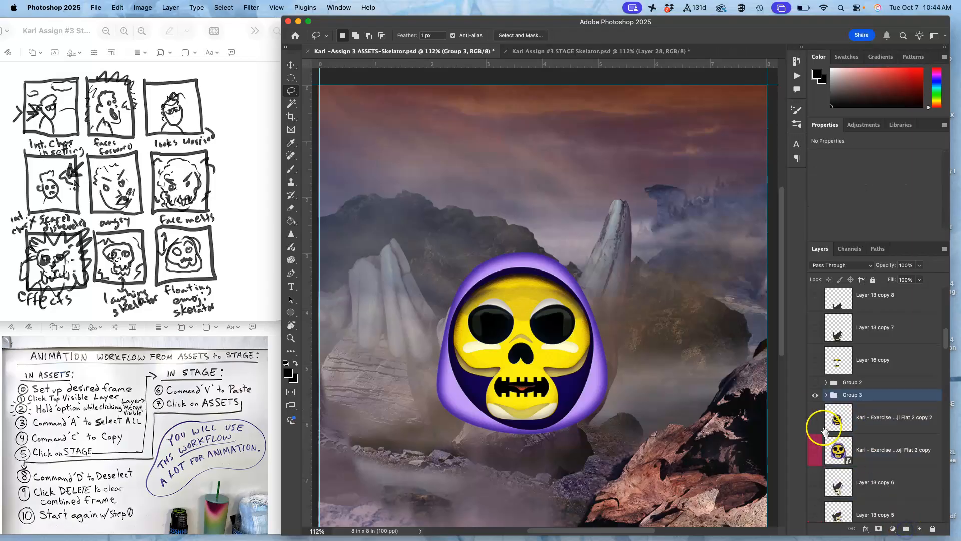
Toggle Group 2's visibility repeatedly above Group 3 to compare the two mouth positions, leaving Group 2 shown
left_click(815, 382)
left_click(815, 383)
left_click(815, 383)
left_click(815, 382)
left_click(815, 383)
left_click(815, 383)
left_click(815, 382)
left_click(815, 383)
left_click(815, 382)
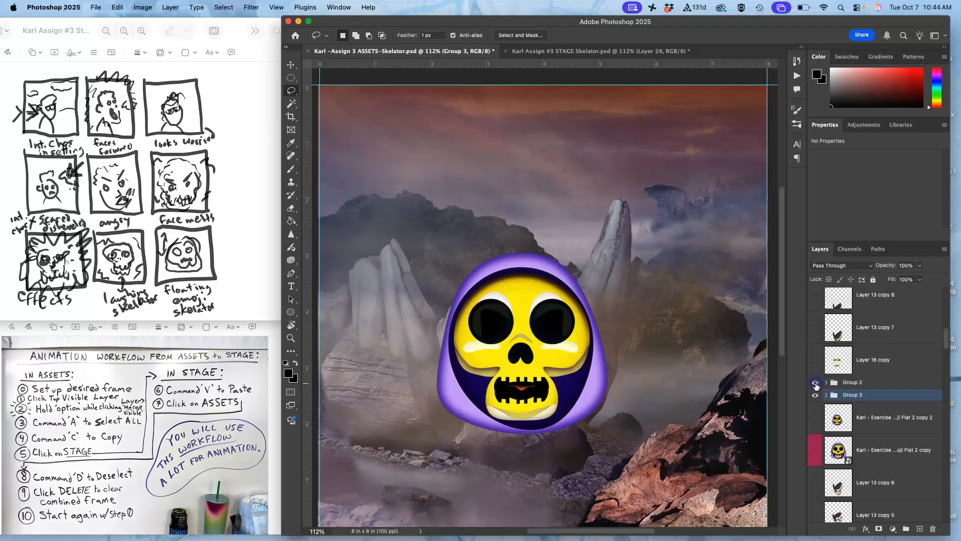
Switch Group 2 on and off over Group 3 to preview the laughing motion, ending with Group 2 hidden
left_click(815, 383)
left_click(816, 384)
left_click(815, 384)
left_click(816, 384)
left_click(815, 383)
left_click(815, 384)
left_click(815, 383)
left_click(816, 384)
left_click(816, 383)
left_click(815, 384)
left_click(816, 383)
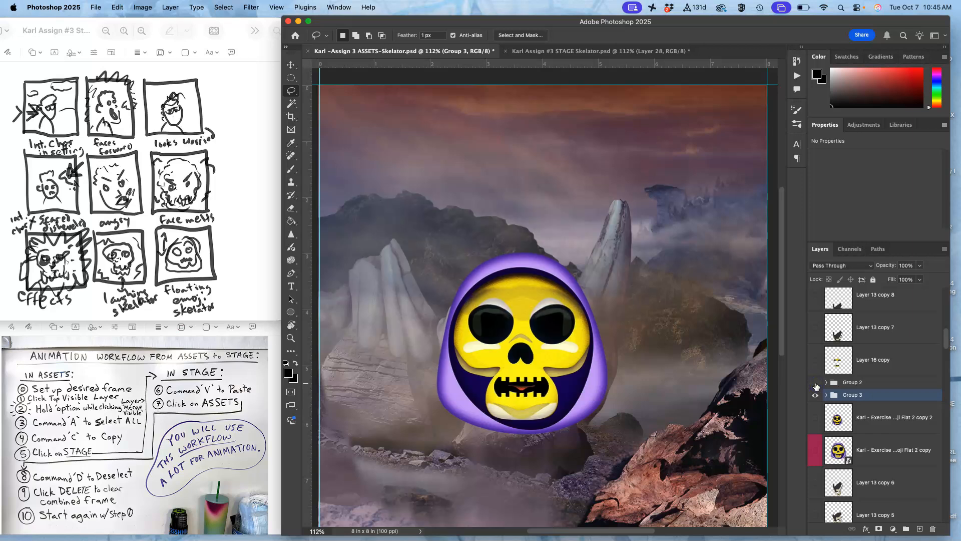
Check the latest frame in the STAGE document, and in ASSETS show the open-mouth Group 2 and hide Group 3
left_click(602, 55)
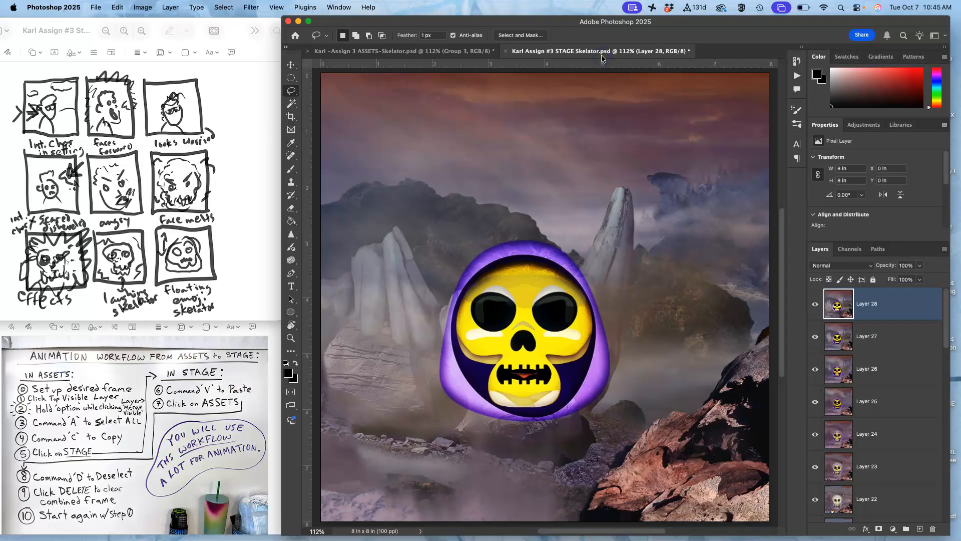
left_click(463, 52)
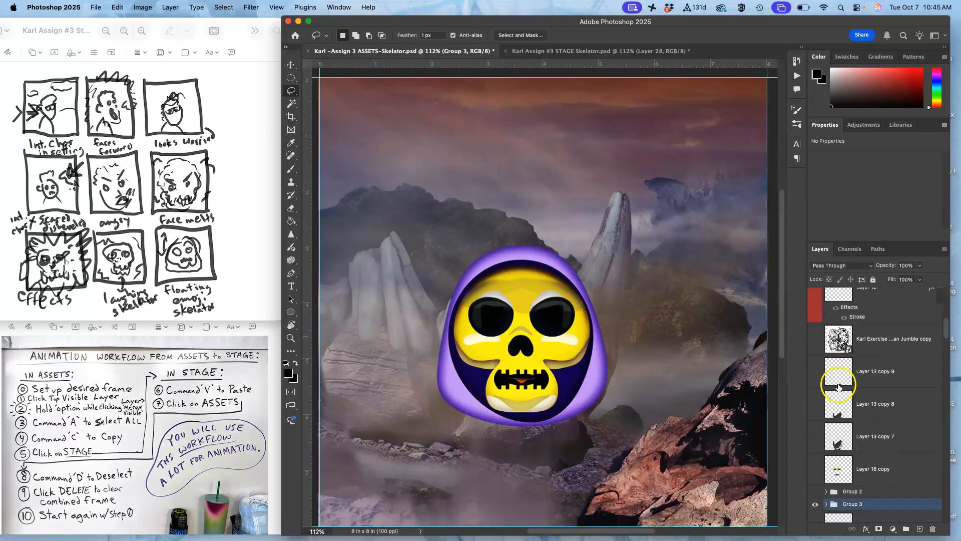
scroll(831, 360, "down", 2)
left_click(814, 471)
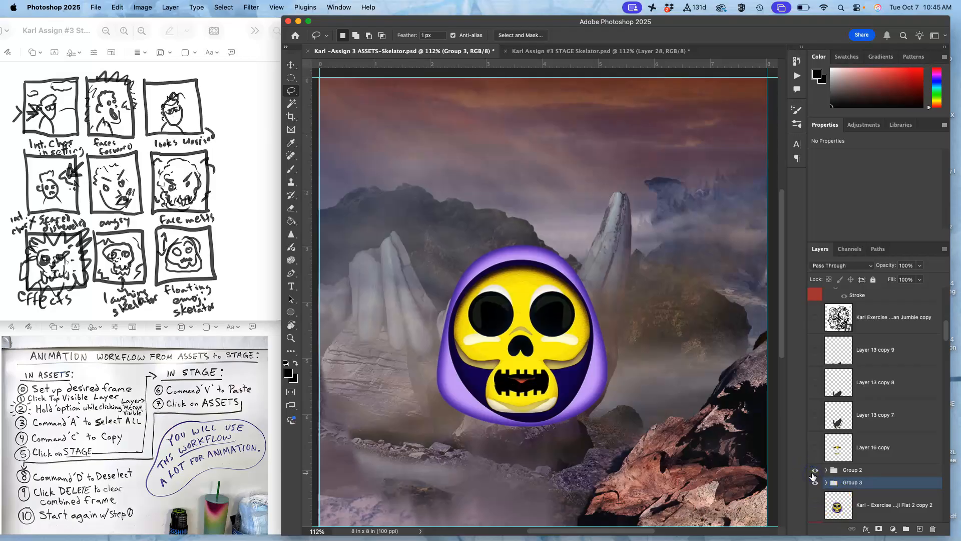
left_click(816, 482)
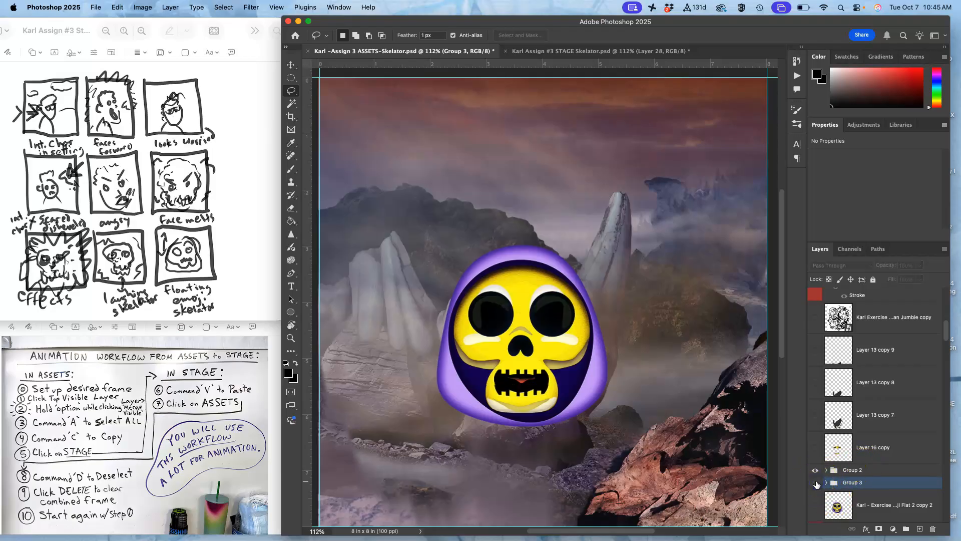
left_click(817, 484)
Review Layer 28 in the STAGE document and examine the background layers at the base of the ASSETS layer stack
left_click(647, 51)
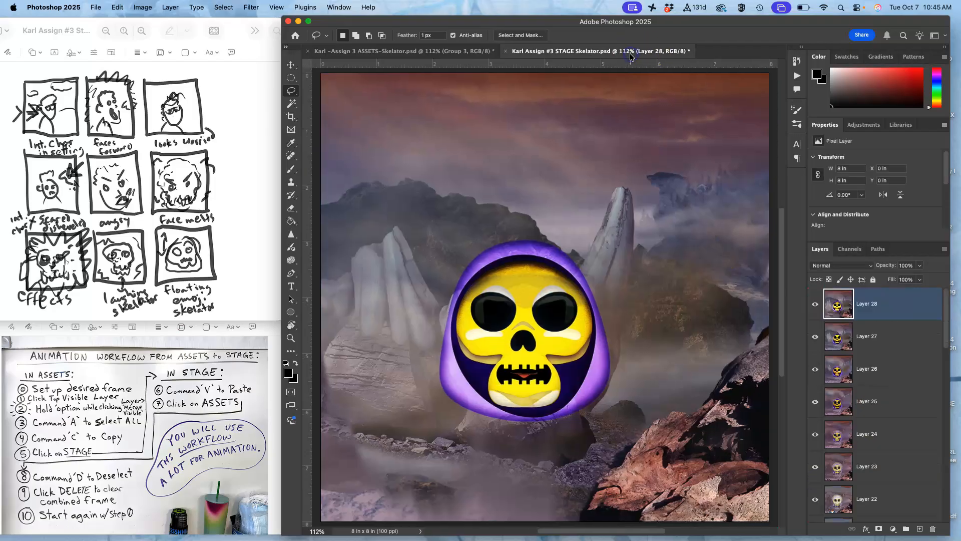
left_click(470, 51)
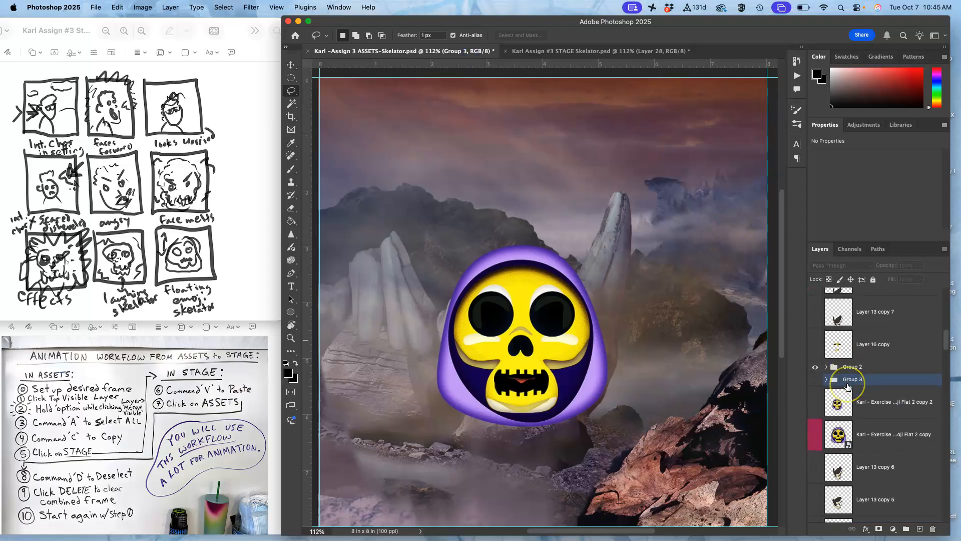
scroll(848, 387, "down", 5)
scroll(848, 387, "down", 10)
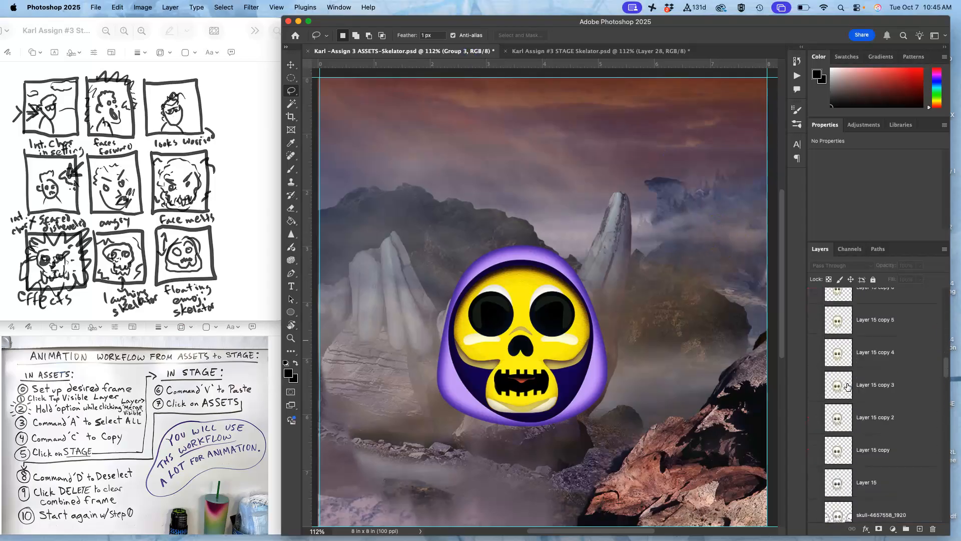
scroll(848, 387, "down", 10)
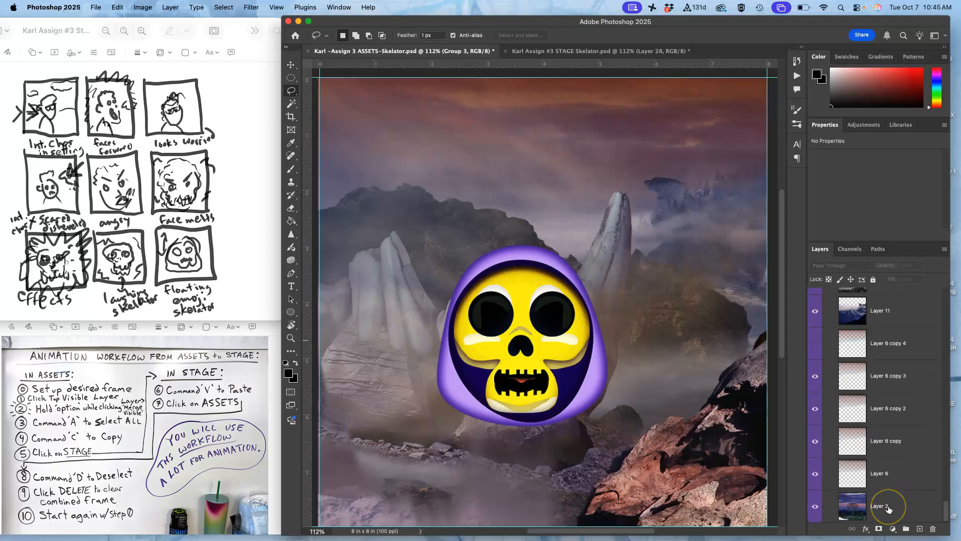
scroll(889, 510, "up", 5)
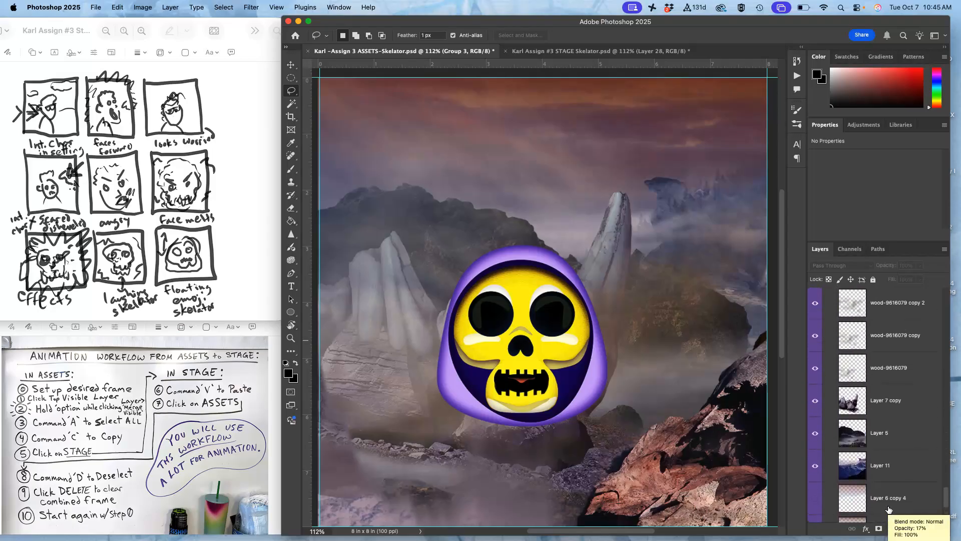